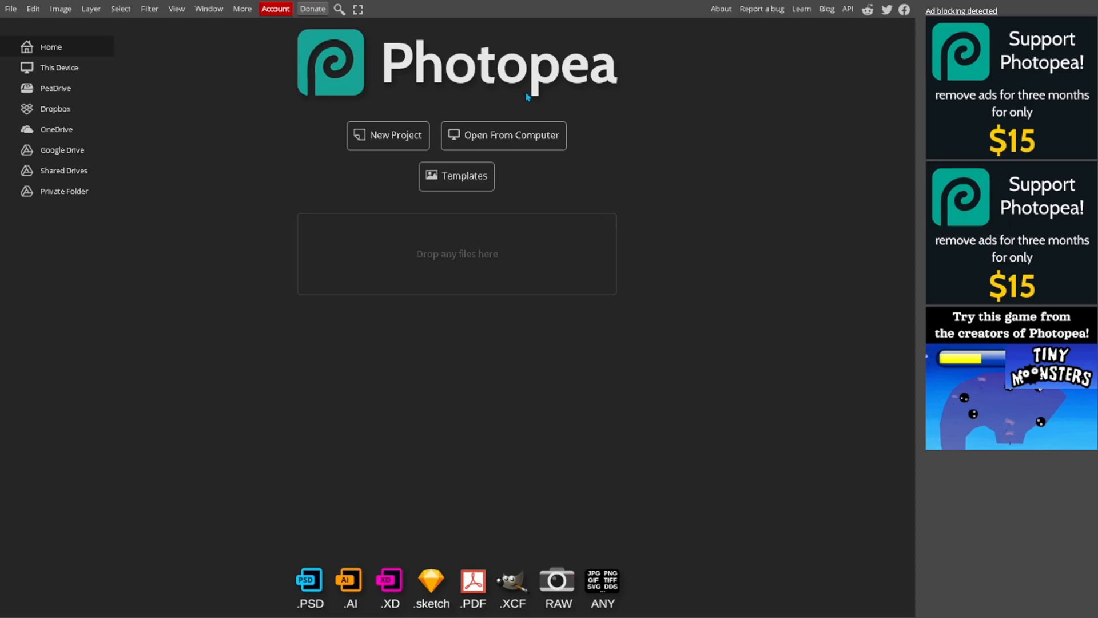
# Create a new 1280 x 720 px project from the Youtube Thumbnail preset
pyautogui.click(372, 137)
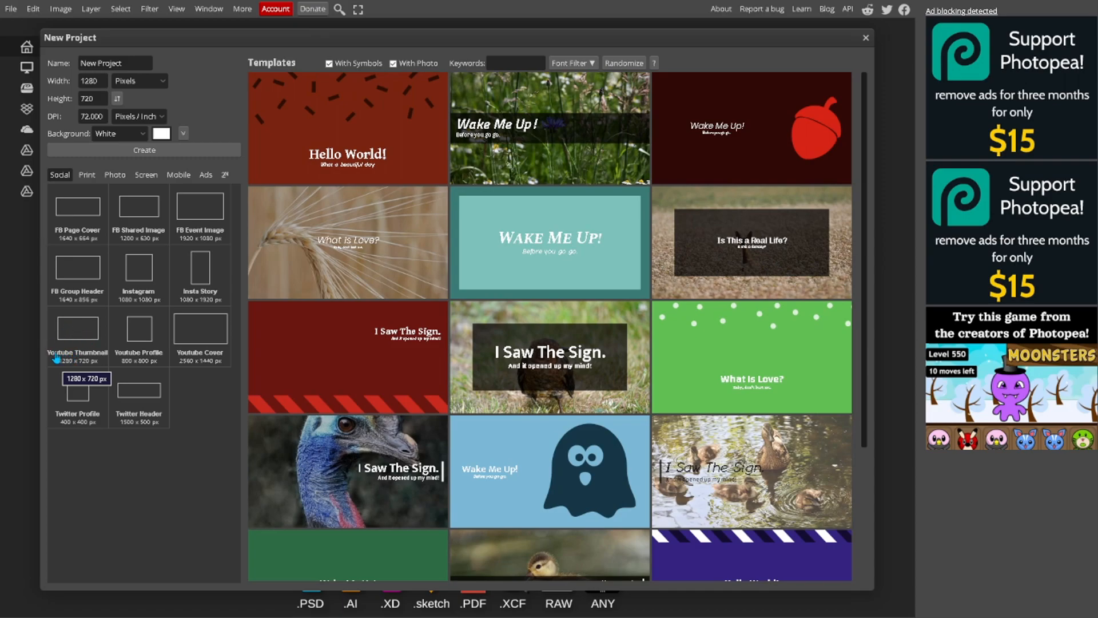
pyautogui.click(99, 335)
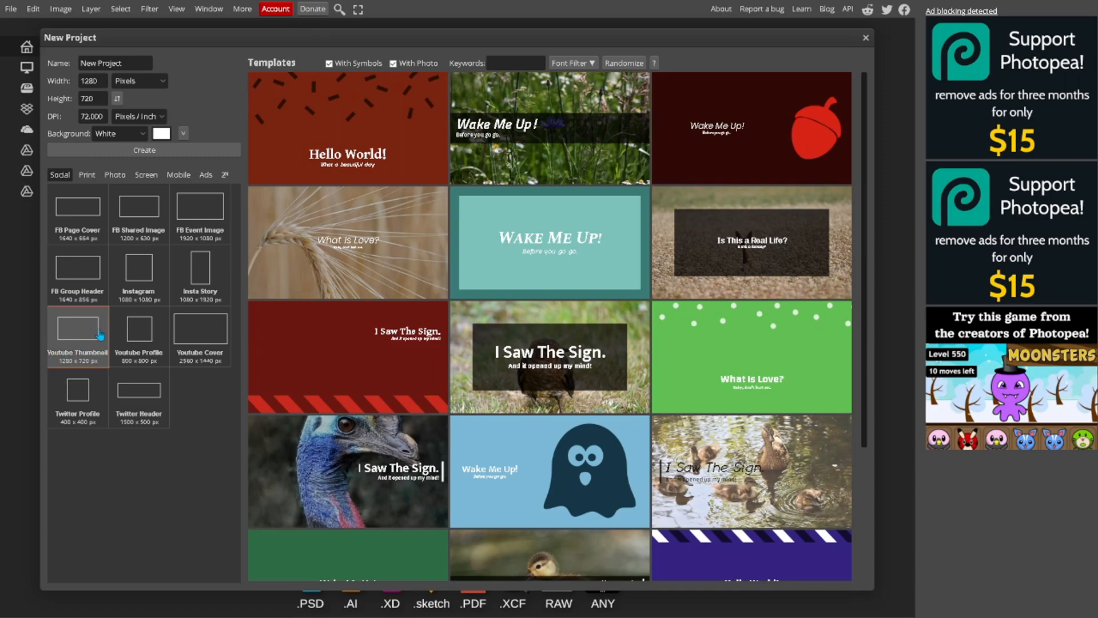
pyautogui.click(159, 150)
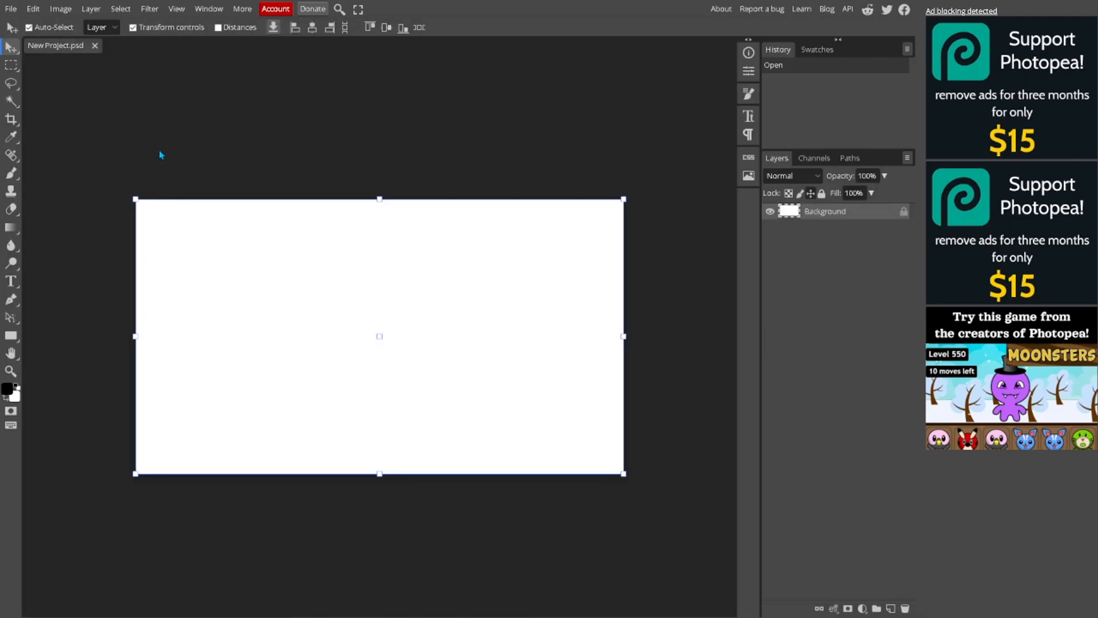
# Open the Retro Pack - Cambit Creates graphics pack file from the Stream Assets folder
pyautogui.click(11, 9)
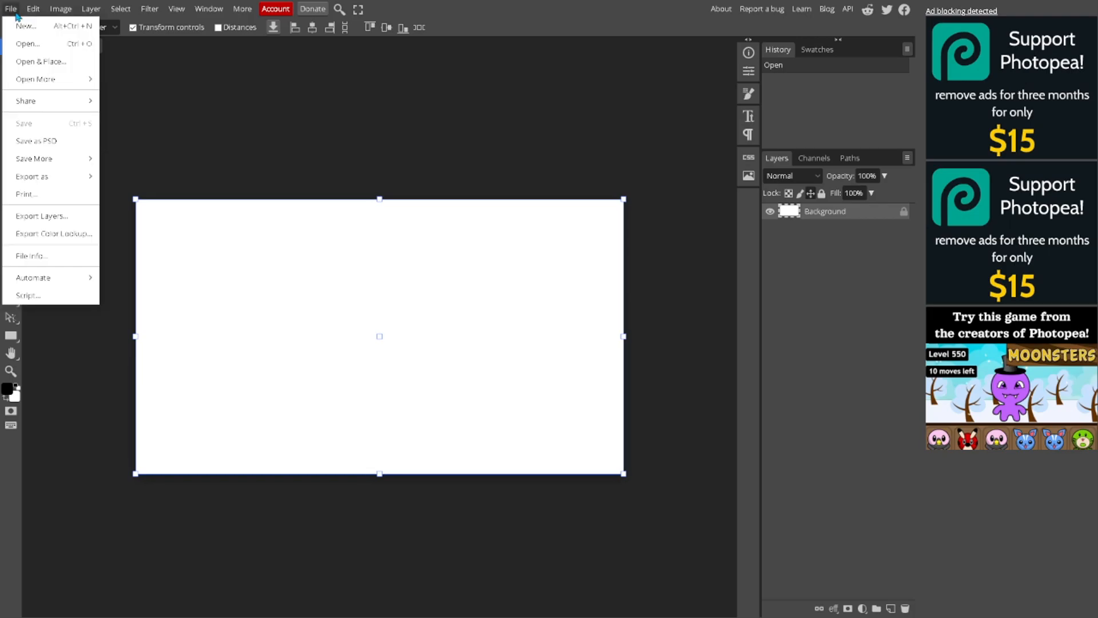
pyautogui.click(26, 44)
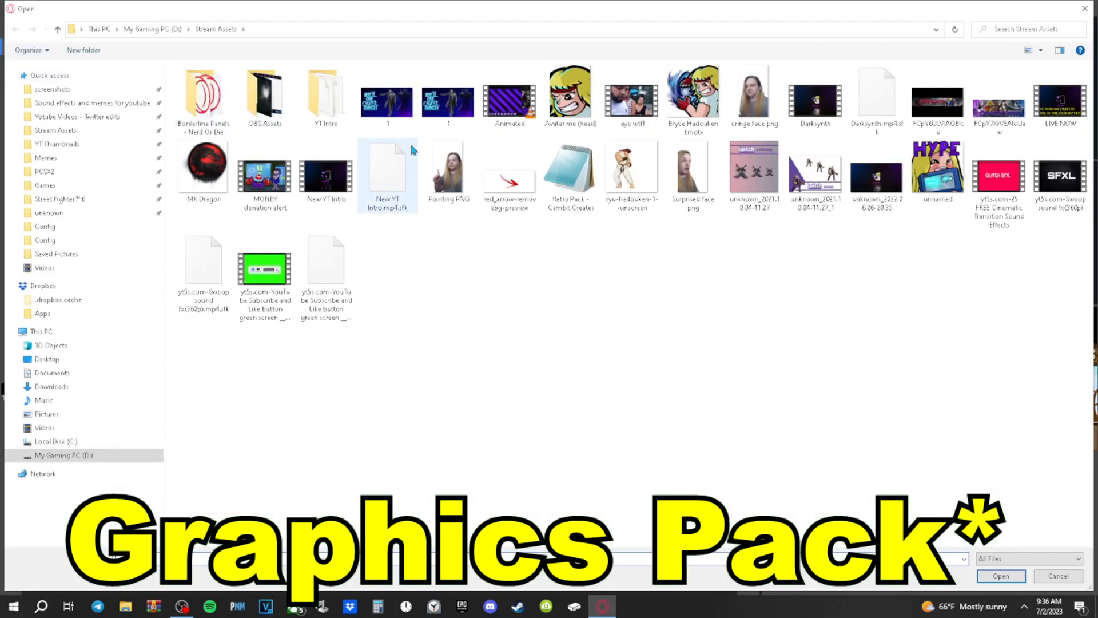
pyautogui.doubleClick(564, 177)
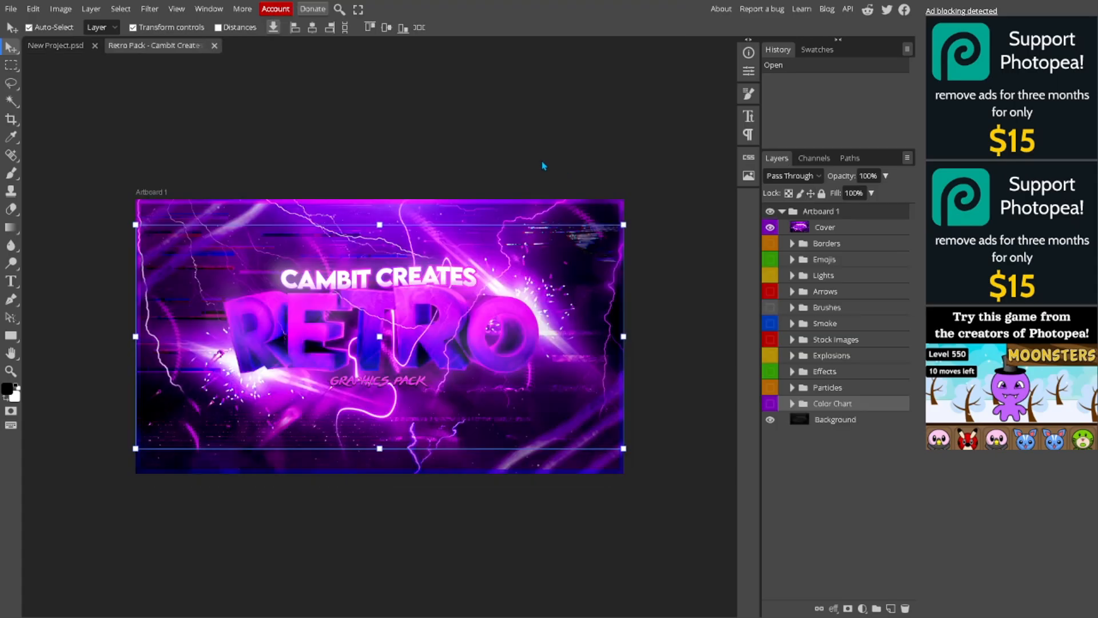
pyautogui.click(11, 8)
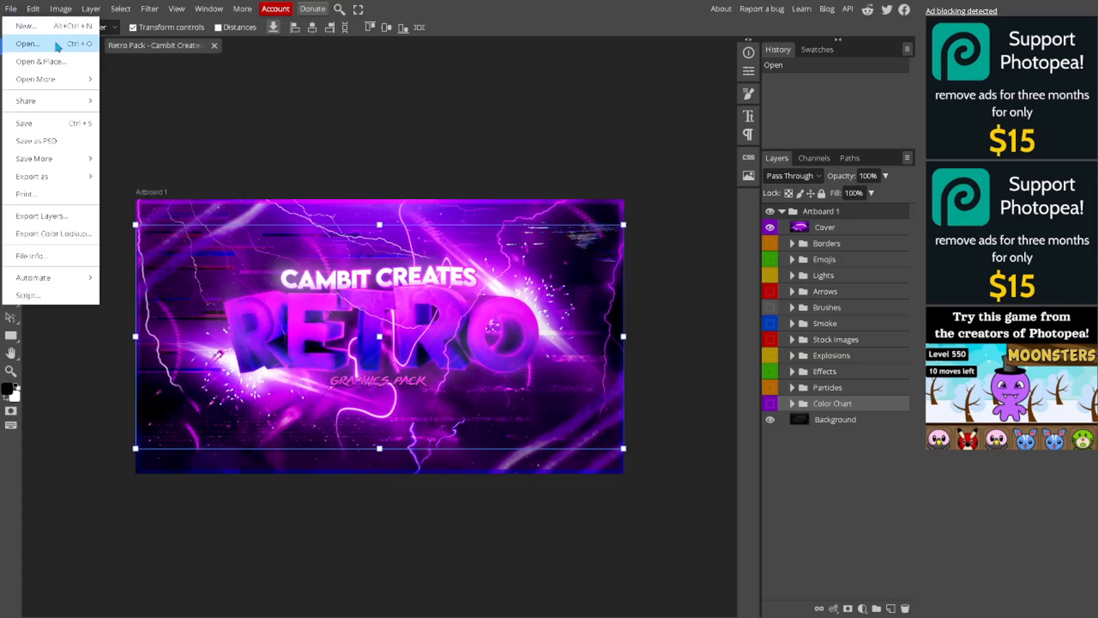
pyautogui.click(390, 118)
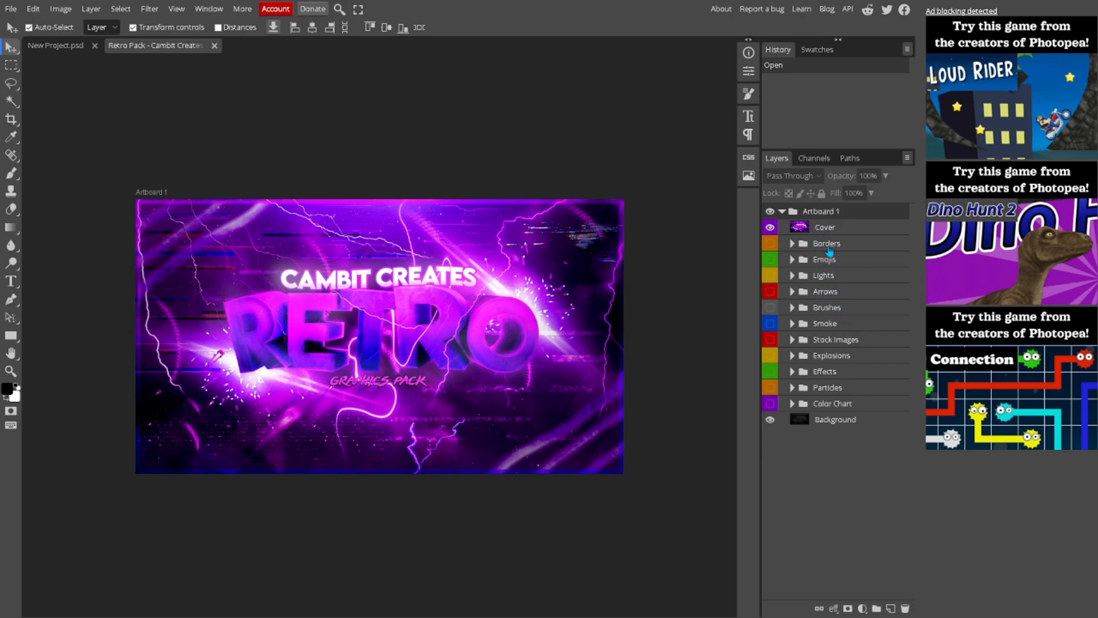
# Delete the Cover layer from Artboard 1
pyautogui.click(823, 229)
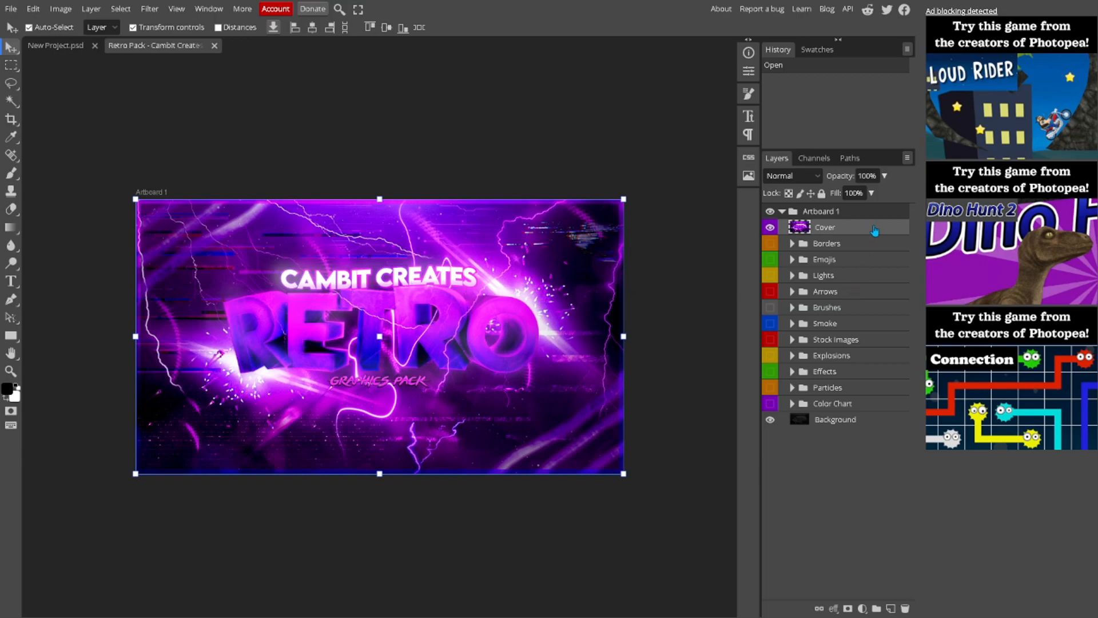
pyautogui.press('Delete')
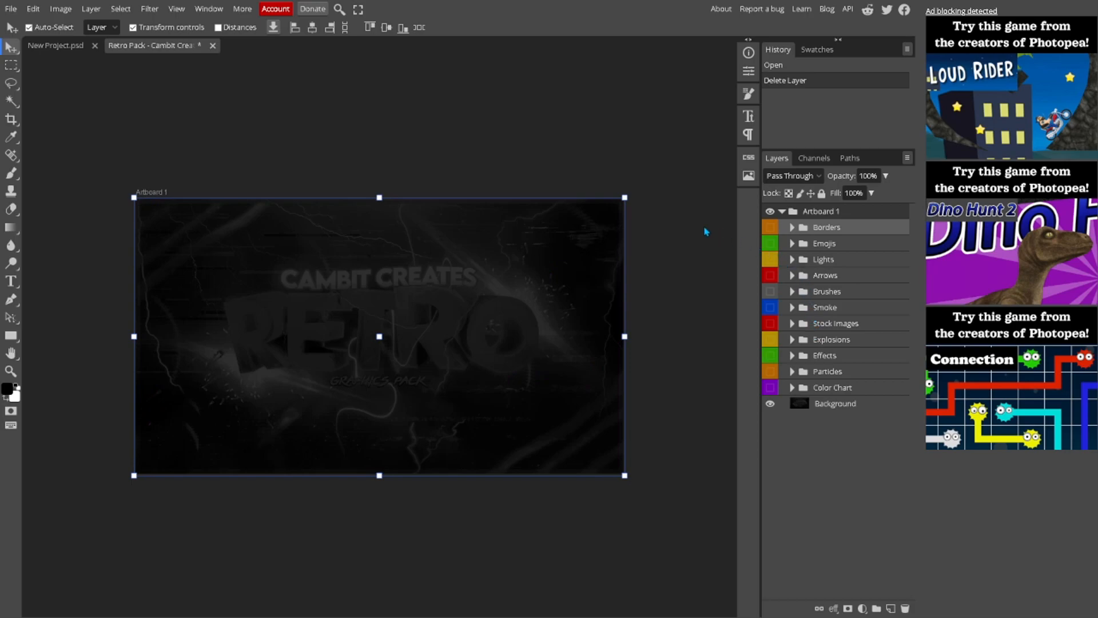
# Move the Stock Images folder above Borders in Artboard 1, then make it visible and expand it
pyautogui.moveTo(866, 324); pyautogui.dragTo(872, 325)
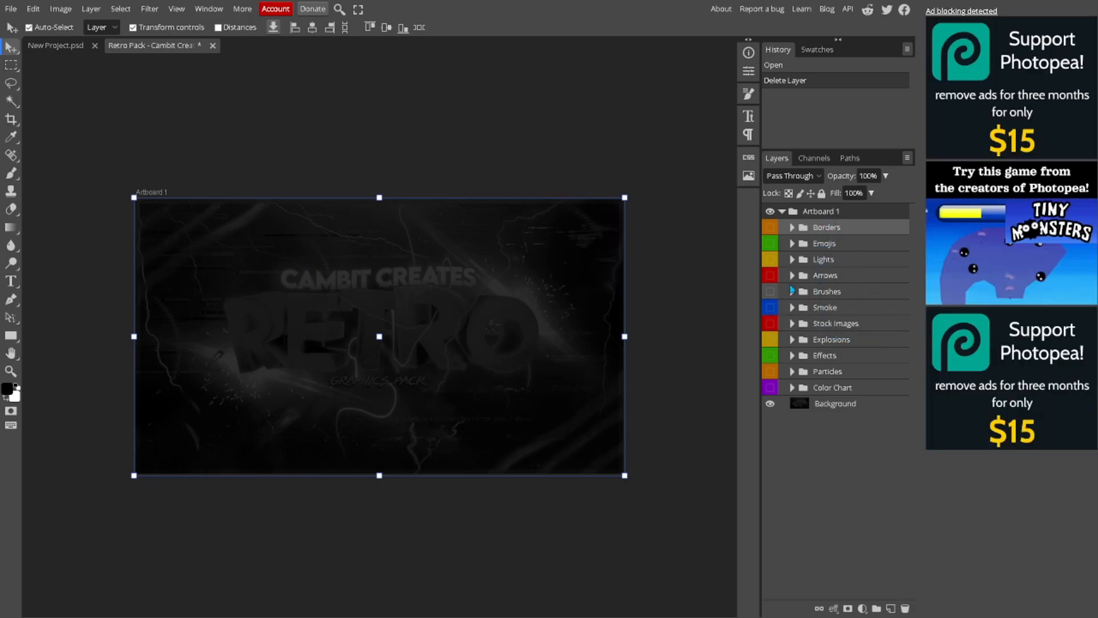
pyautogui.moveTo(870, 333); pyautogui.dragTo(852, 226)
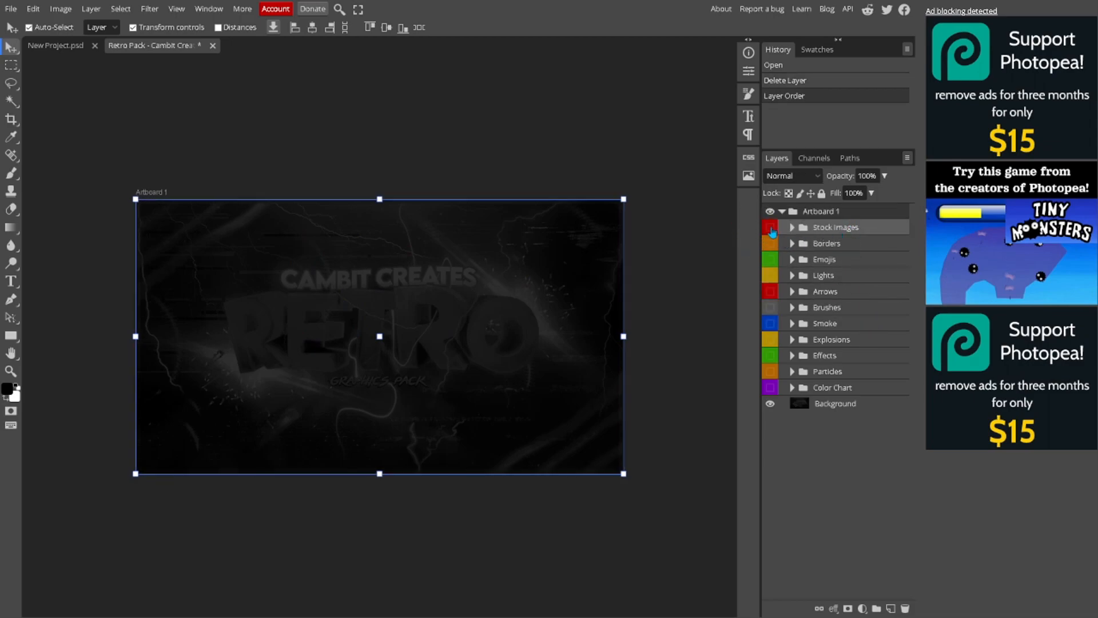
pyautogui.click(770, 229)
pyautogui.click(792, 227)
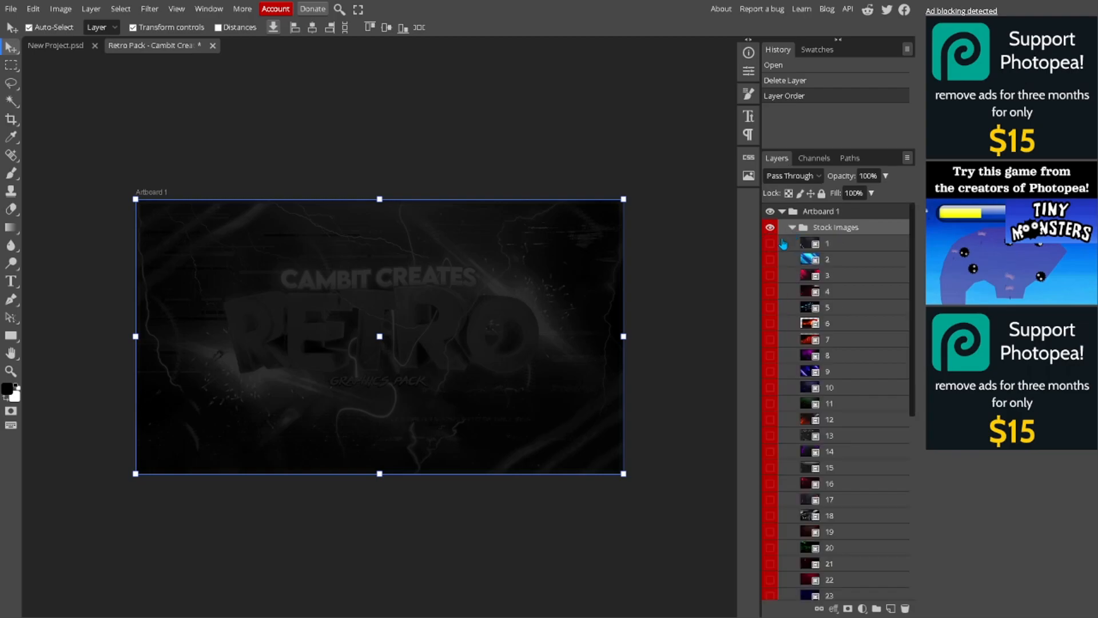
# Preview stock images 1, 2 and 3 one at a time, hiding each again
pyautogui.click(770, 243)
pyautogui.click(770, 243)
pyautogui.click(770, 260)
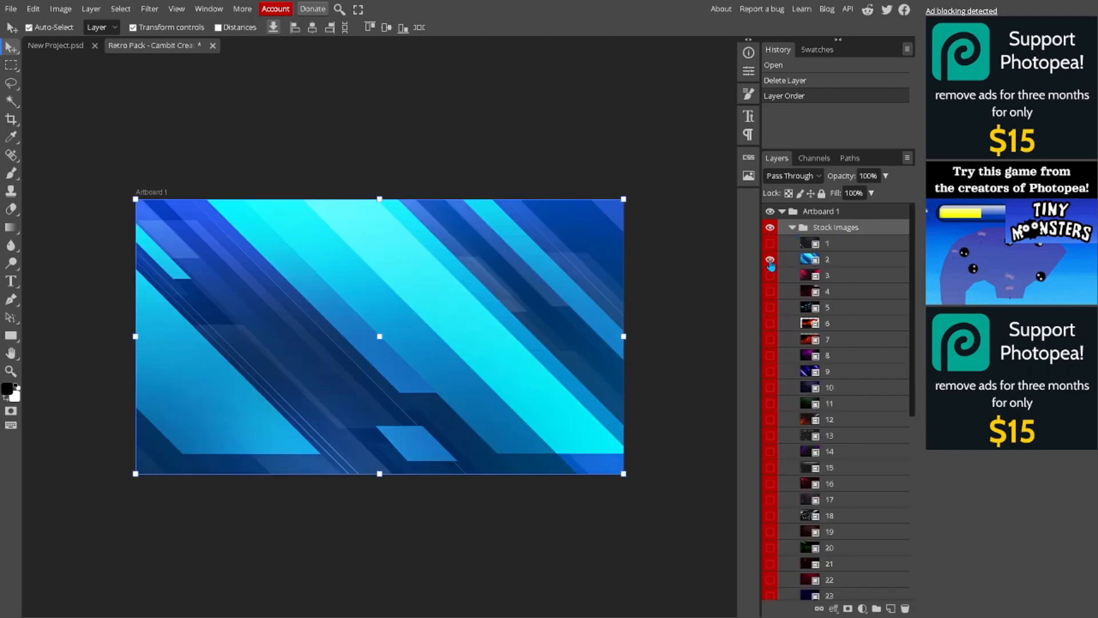
pyautogui.click(770, 260)
pyautogui.click(770, 276)
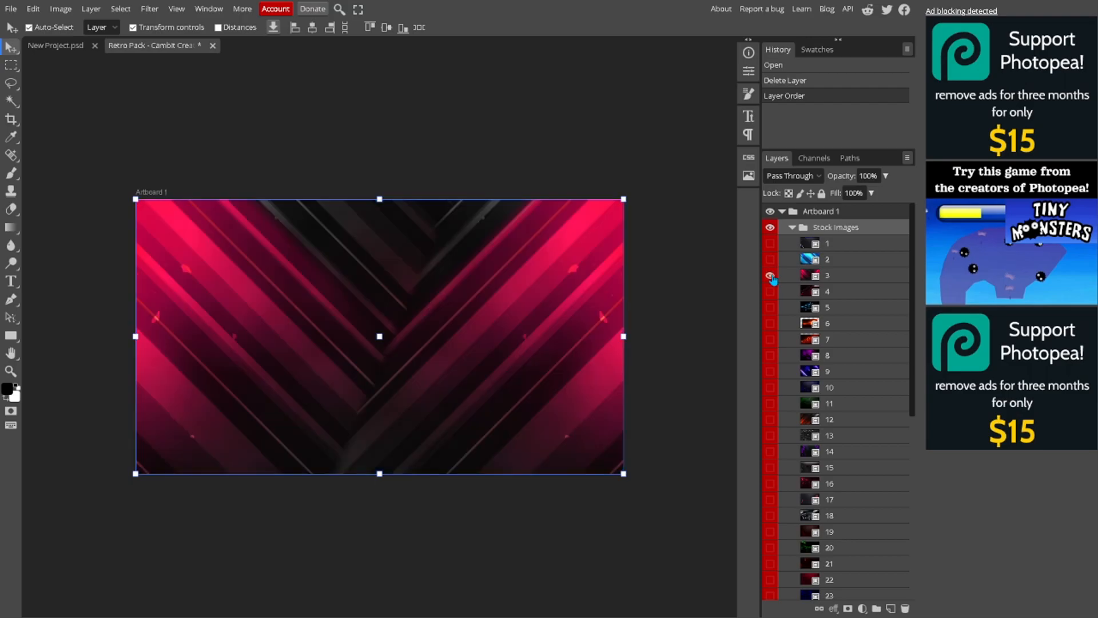
pyautogui.click(770, 275)
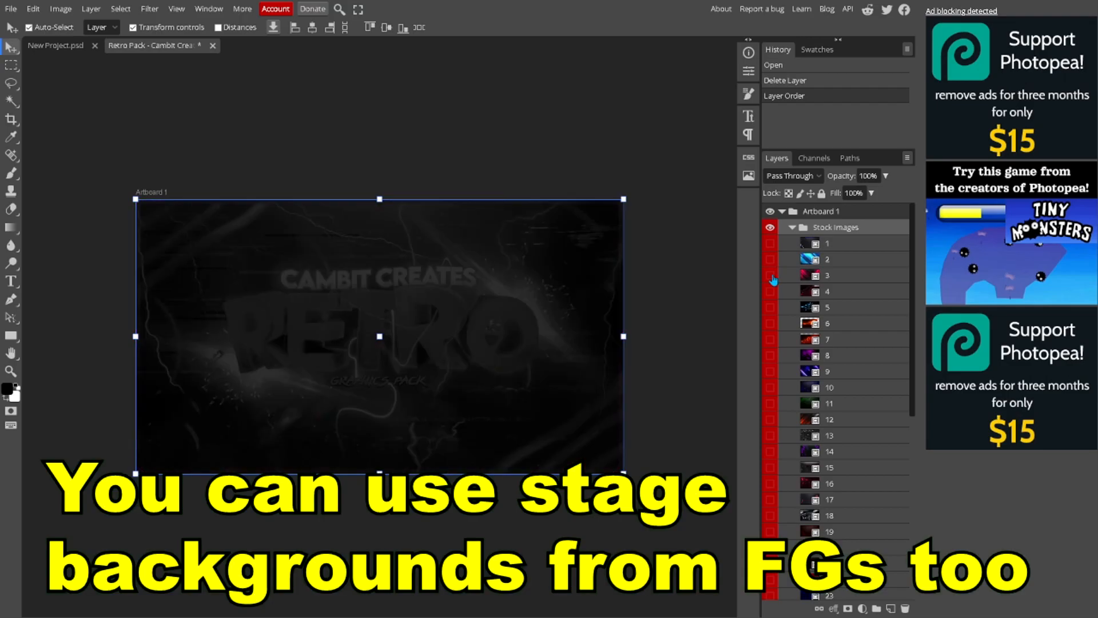
# Show stock image 32 as the background and collapse the Stock Images folder
pyautogui.scroll(-5, 778, 383)
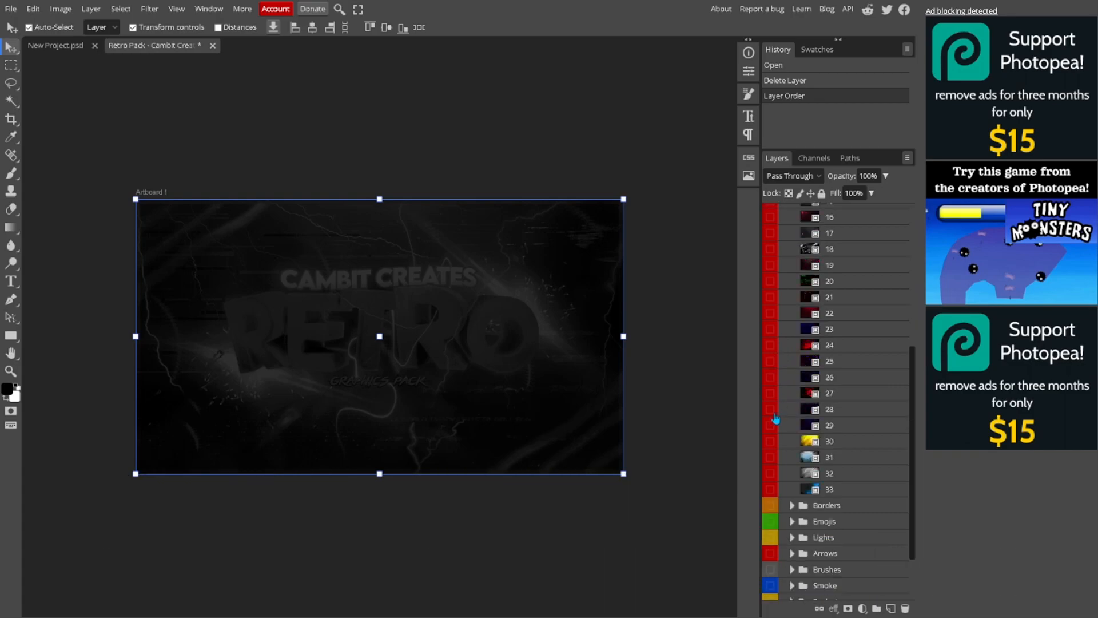
pyautogui.click(770, 474)
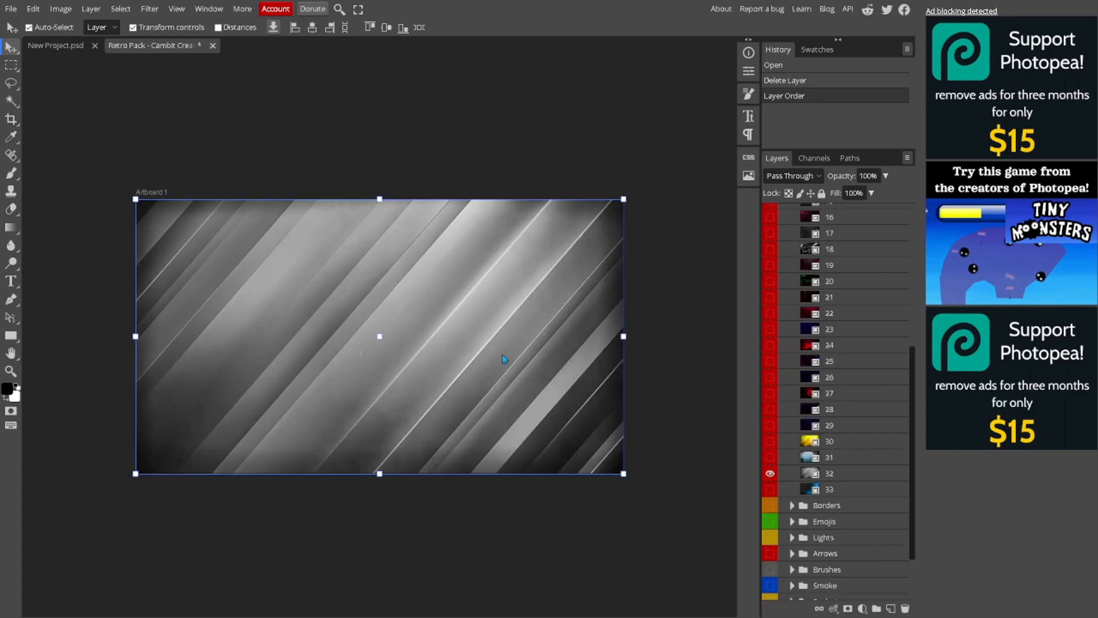
pyautogui.click(673, 292)
pyautogui.scroll(5, 787, 299)
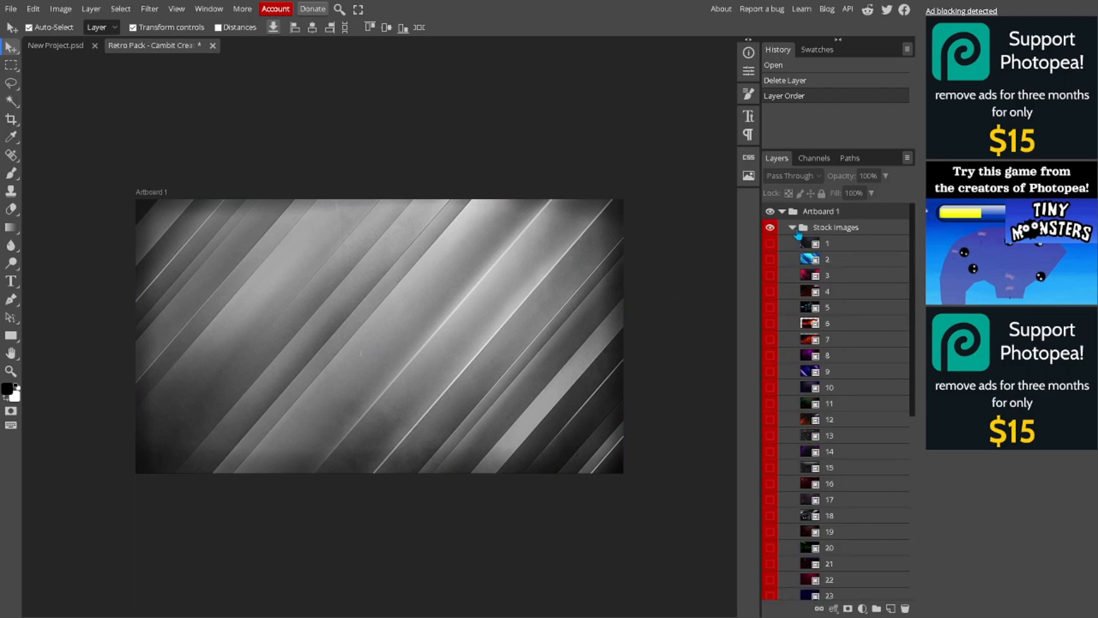
pyautogui.click(793, 227)
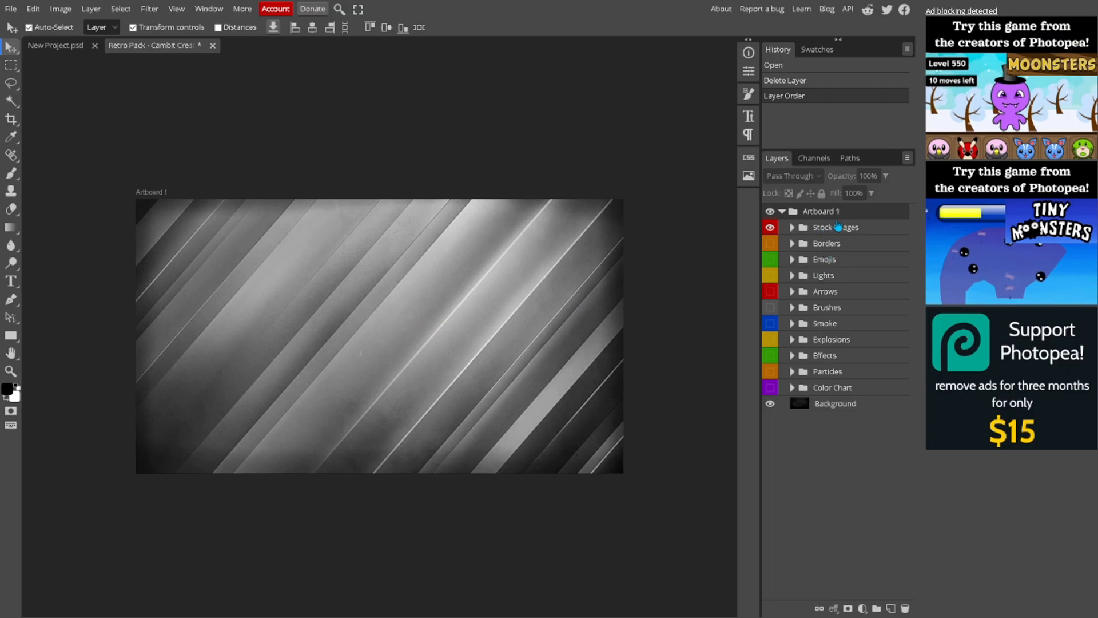
# Add a Levels adjustment layer above the Stock Images folder
pyautogui.click(862, 608)
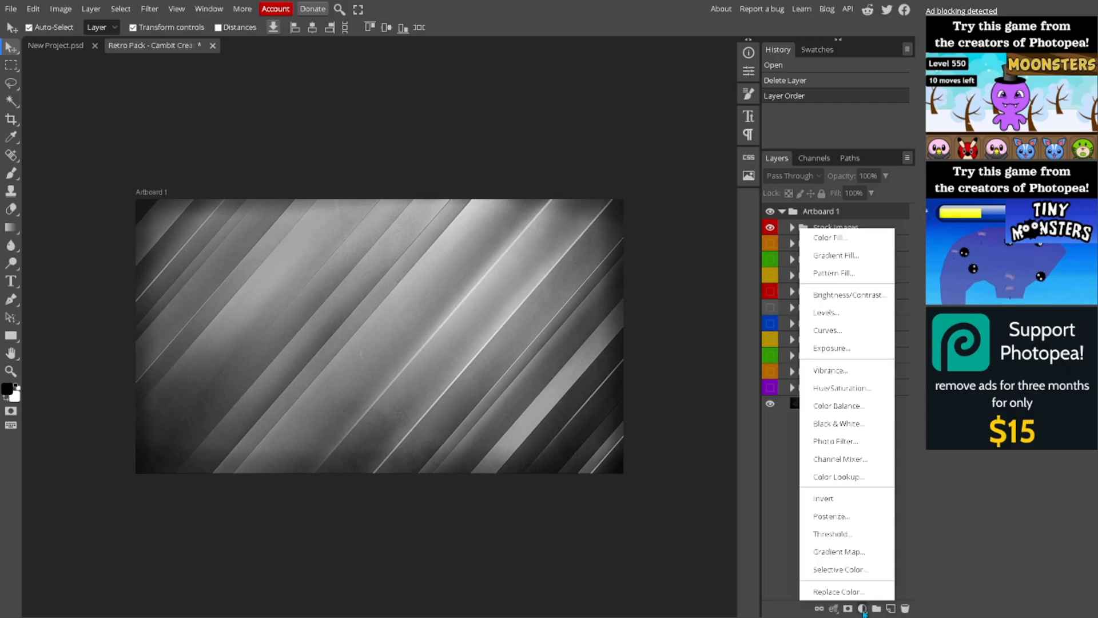
pyautogui.click(862, 609)
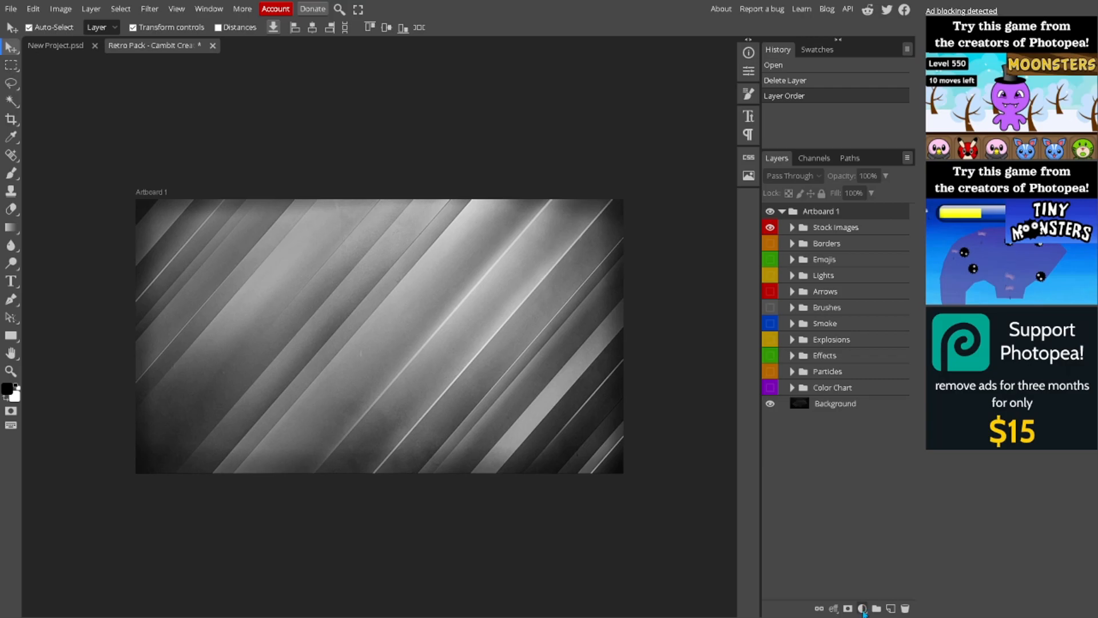
pyautogui.click(863, 609)
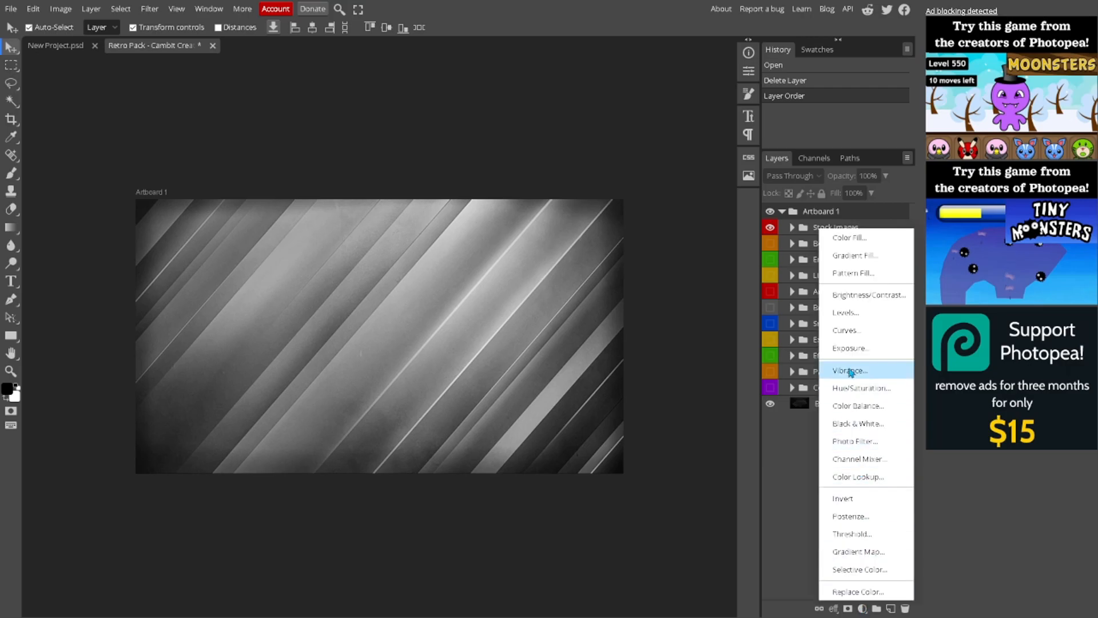
pyautogui.click(851, 315)
pyautogui.click(749, 72)
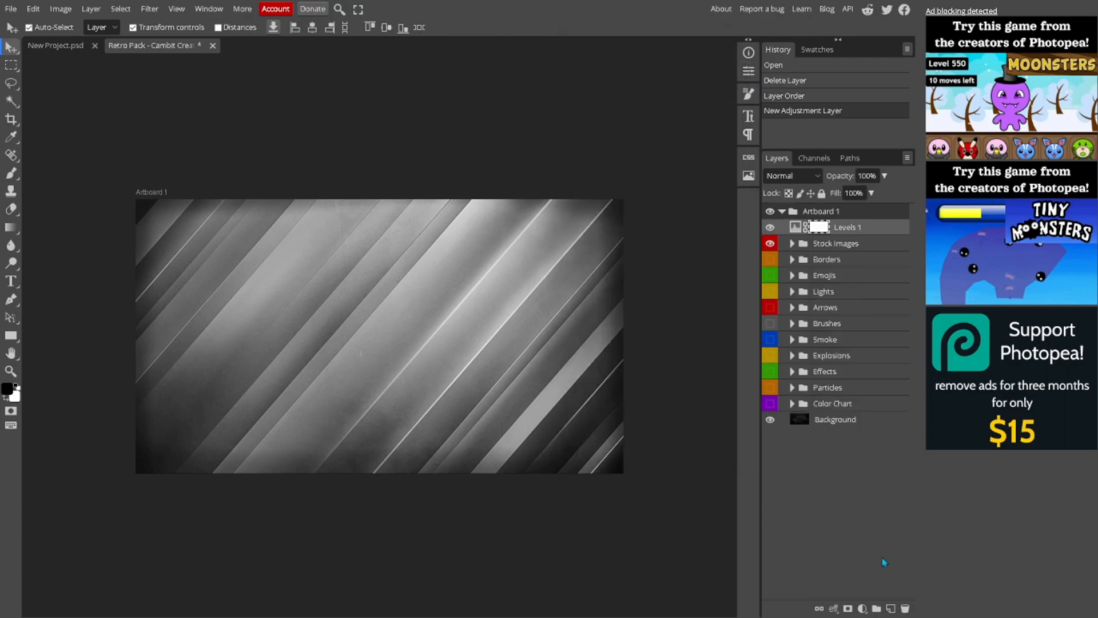
# Add a Curves adjustment layer and raise its Blue channel with points at about 168 in, 222 out and 36 in, 115 out
pyautogui.click(862, 609)
pyautogui.click(845, 339)
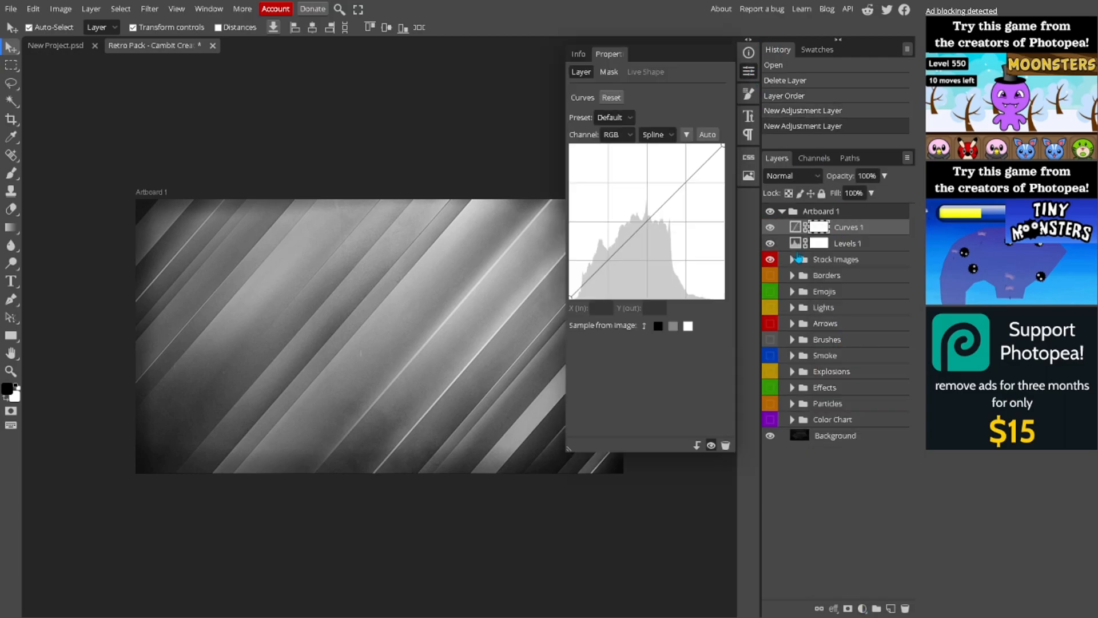
pyautogui.click(625, 136)
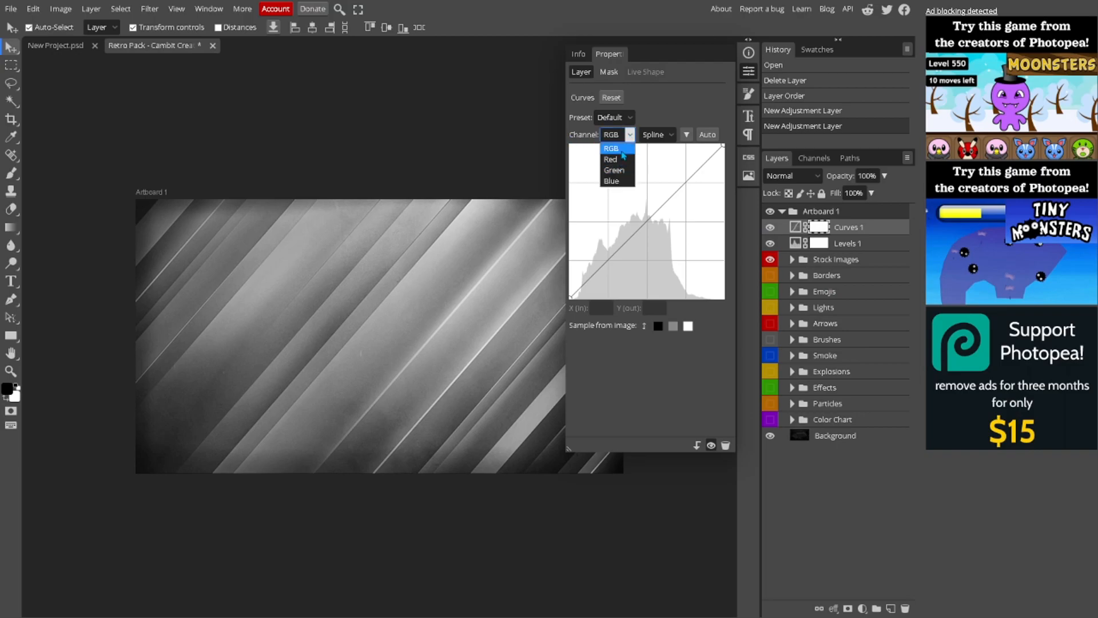
pyautogui.click(610, 181)
pyautogui.moveTo(684, 181); pyautogui.dragTo(670, 165)
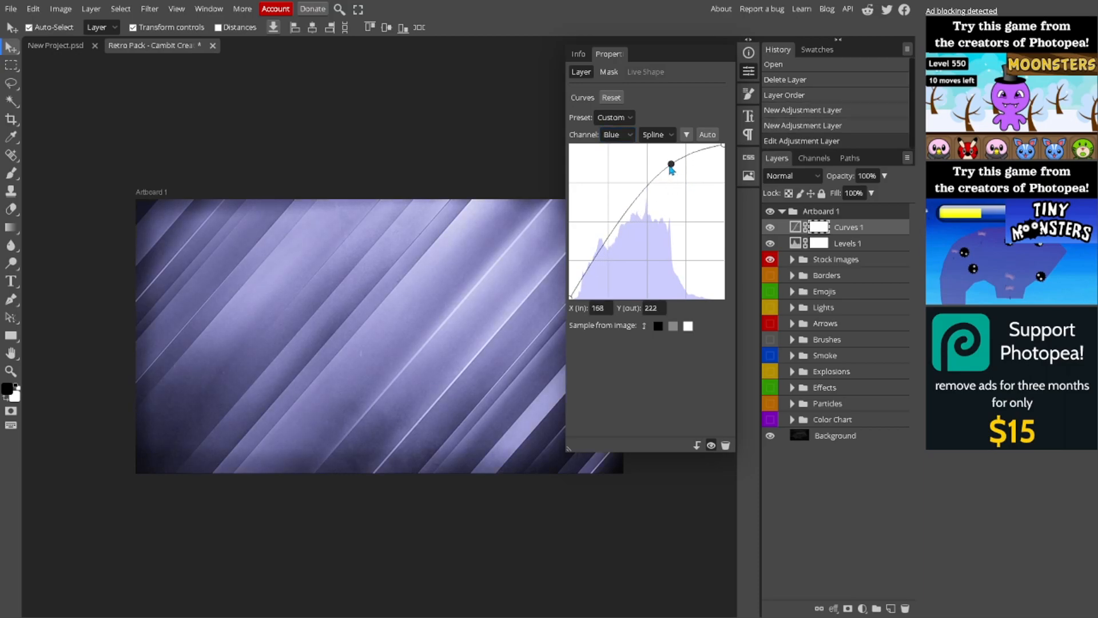
pyautogui.moveTo(598, 247); pyautogui.dragTo(598, 237)
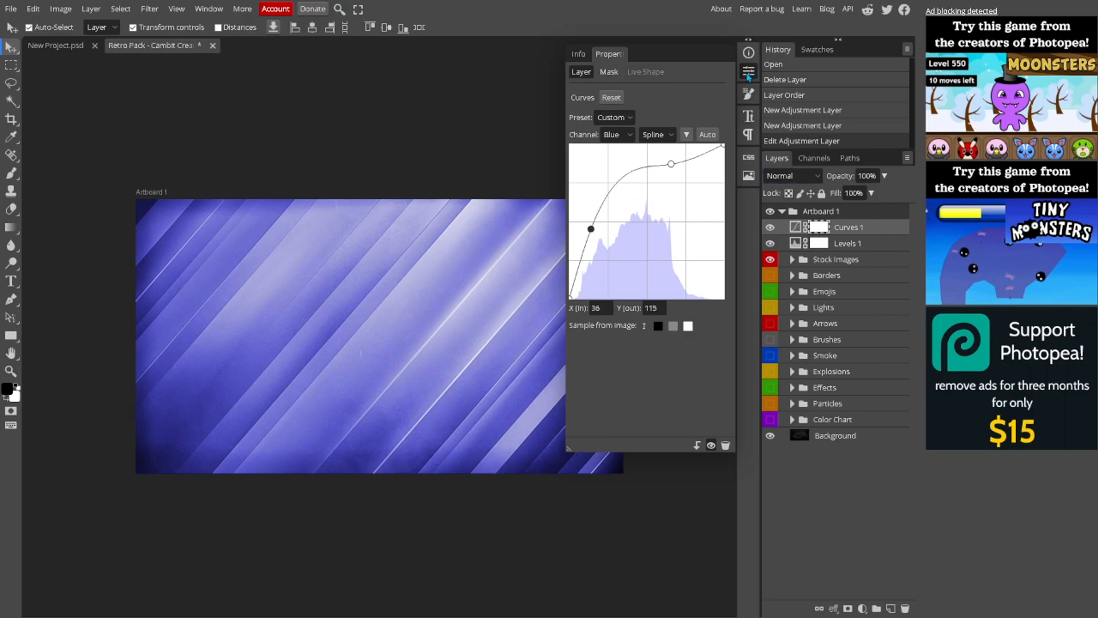
pyautogui.click(750, 72)
pyautogui.click(529, 74)
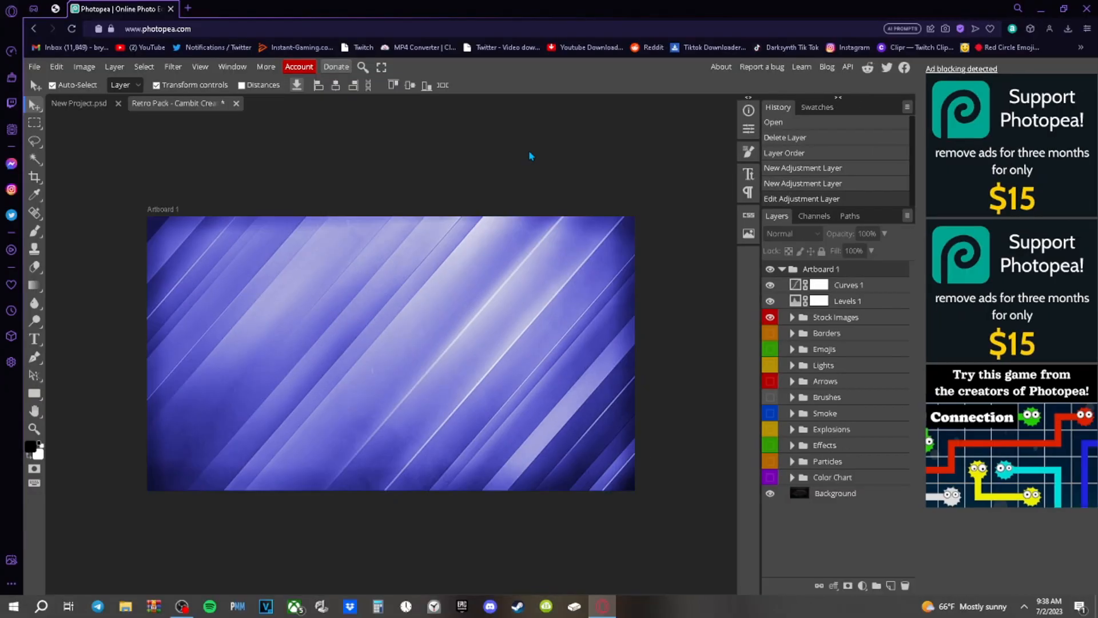
# Search Google Images for "SF6 Juri PNG" in a new browser tab and open the first result
pyautogui.click(188, 8)
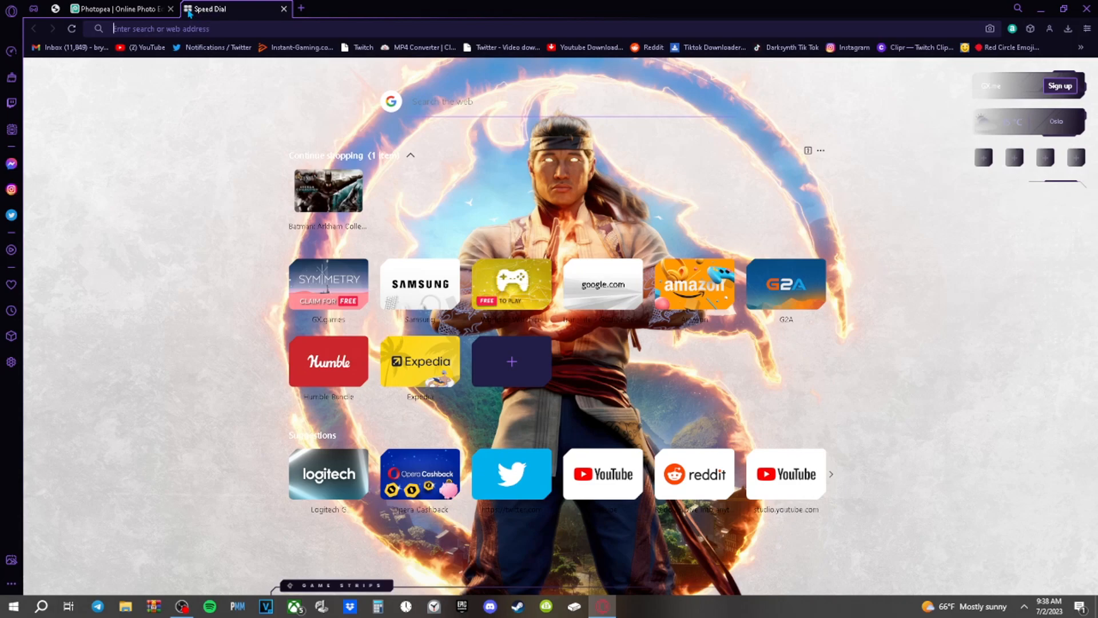
pyautogui.write('SF6 Juri PNG')
pyautogui.press('Return')
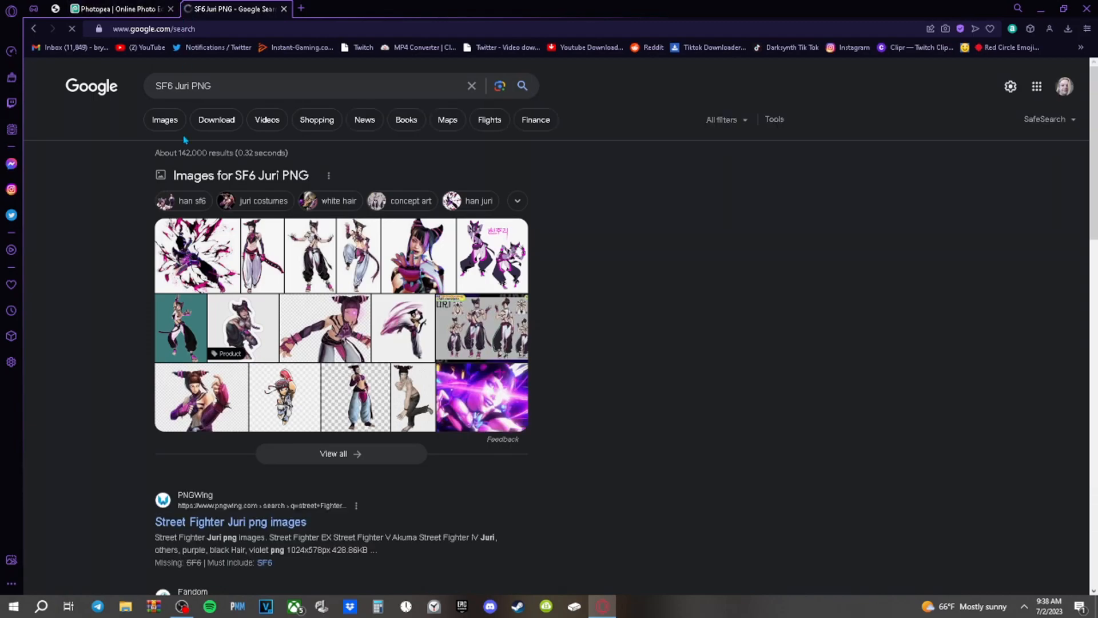
pyautogui.click(168, 120)
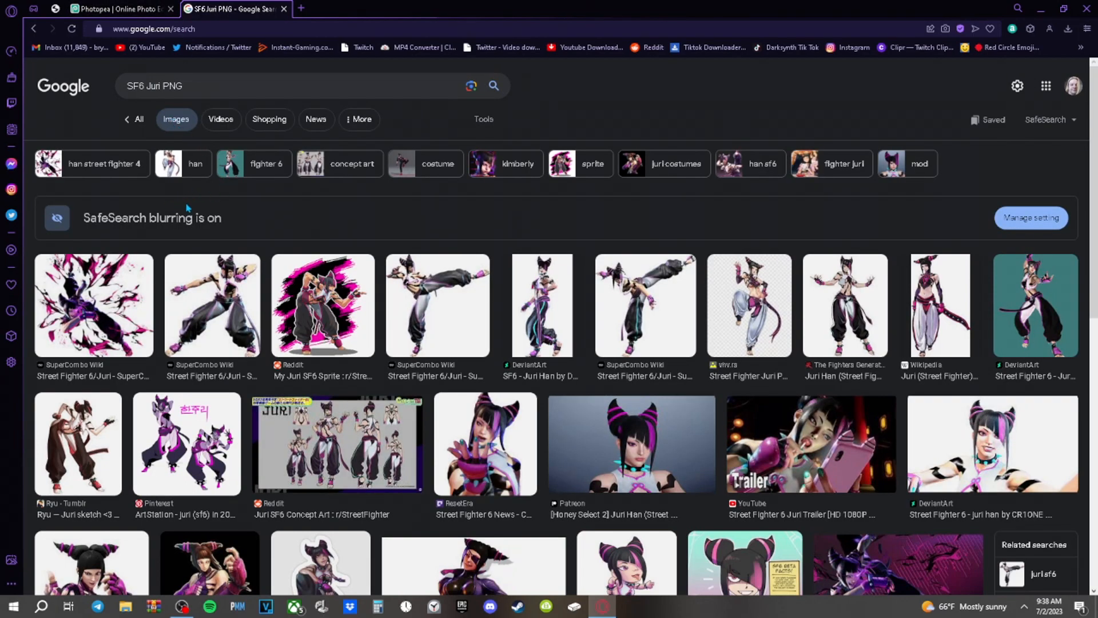
pyautogui.click(86, 299)
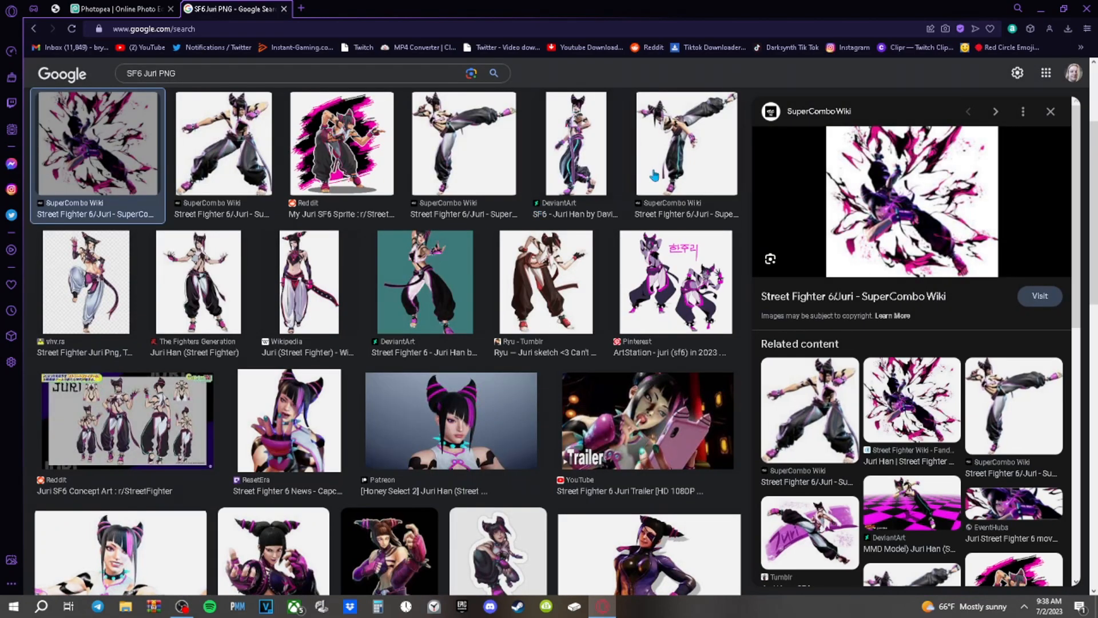
# Copy the SuperCombo Wiki Juri image and paste it into the Retro Pack document in Photopea as a new layer
pyautogui.rightClick(914, 202)
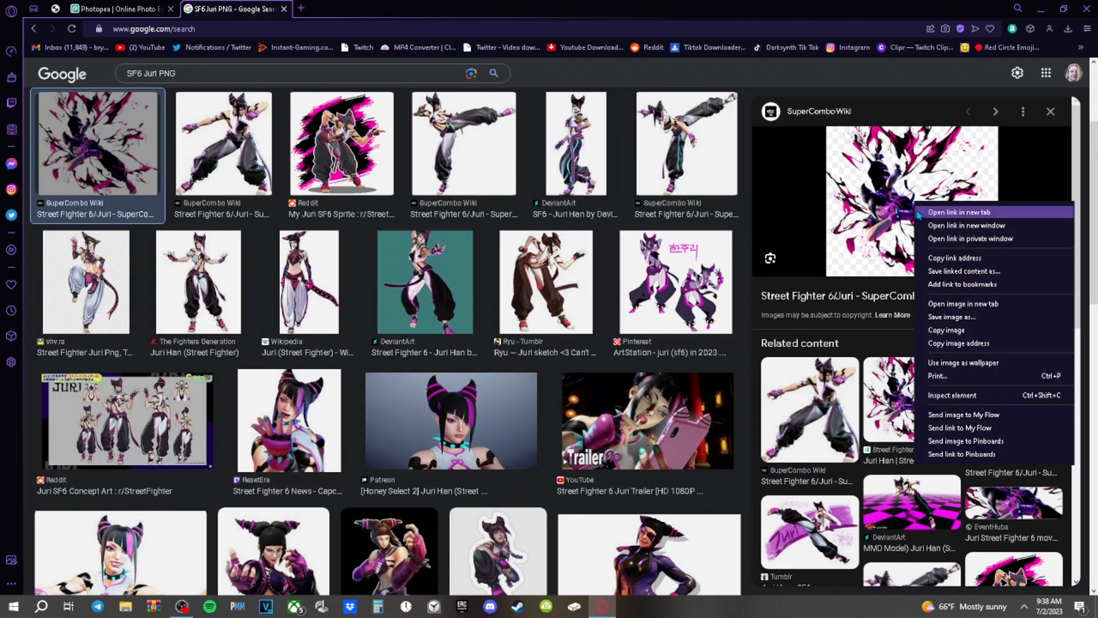
pyautogui.click(957, 336)
pyautogui.click(118, 9)
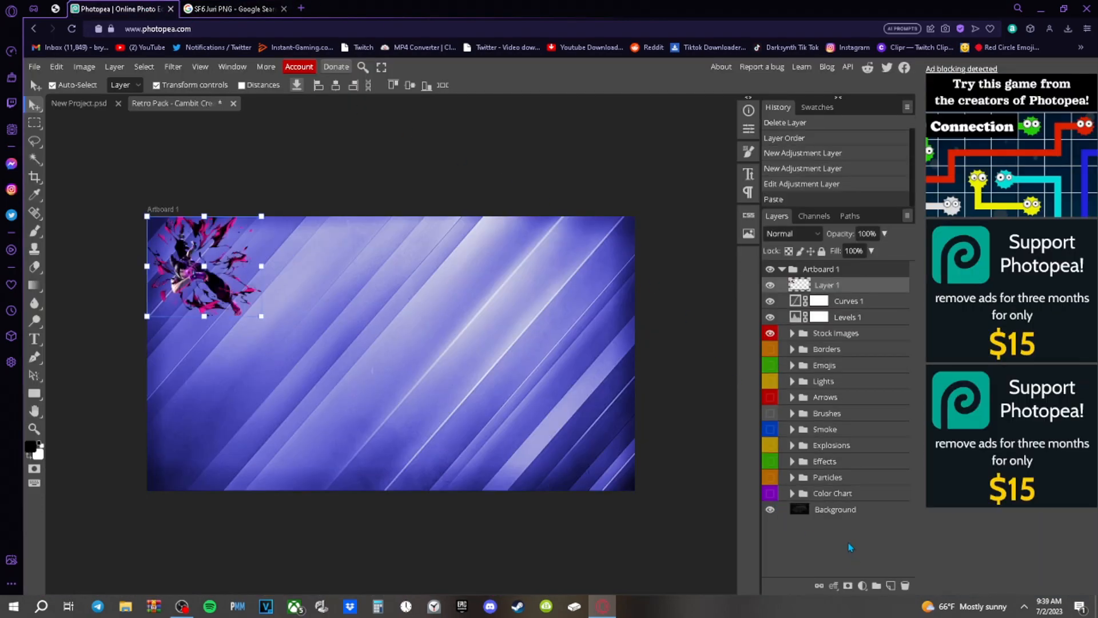
# Enlarge the pasted SuperCombo Wiki Juri image to about 303% across the artboard and delete its layer
pyautogui.moveTo(263, 317); pyautogui.dragTo(497, 394)
pyautogui.press('Return')
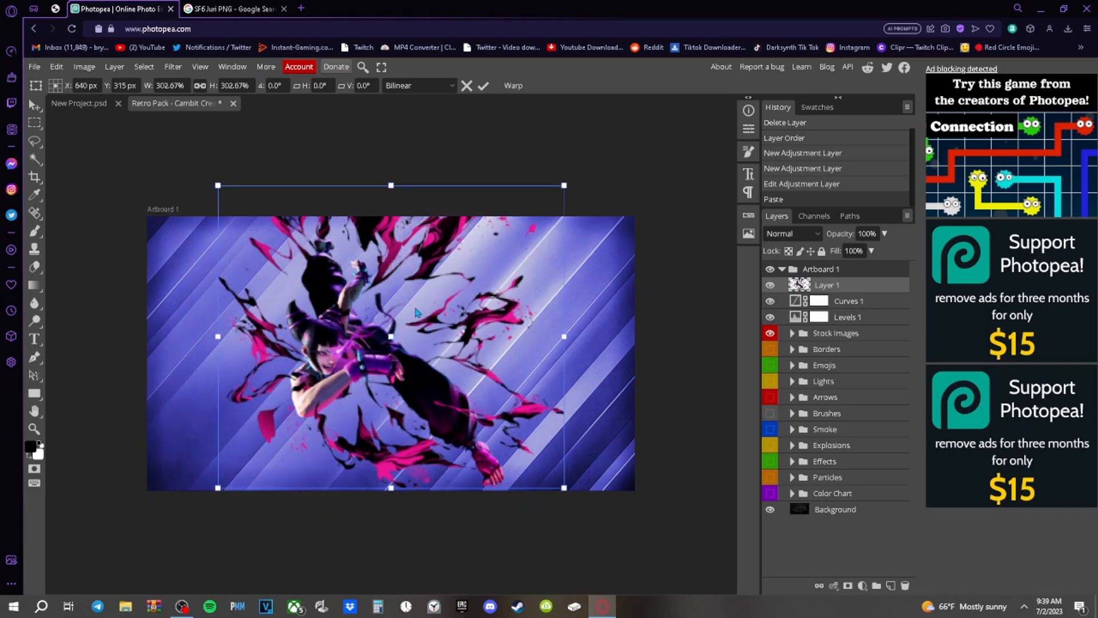
pyautogui.press('Delete')
# Browse the SF6 Juri image results for a replacement character picture and preview the ResetEra render
pyautogui.hotkey('ctrl', 'Tab')
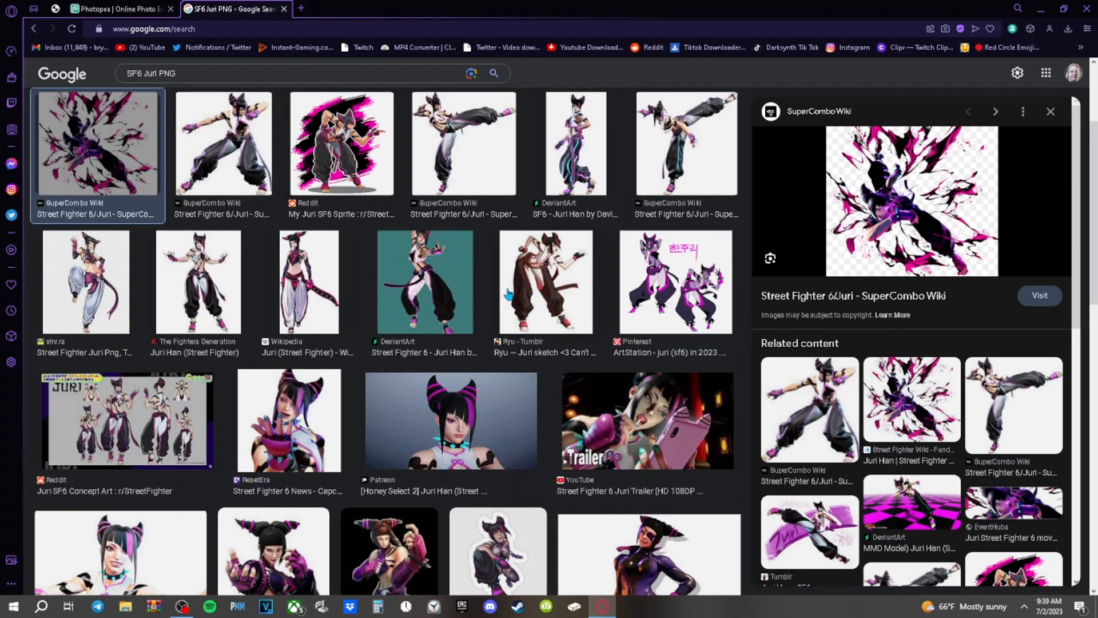
pyautogui.scroll(-2, 330, 278)
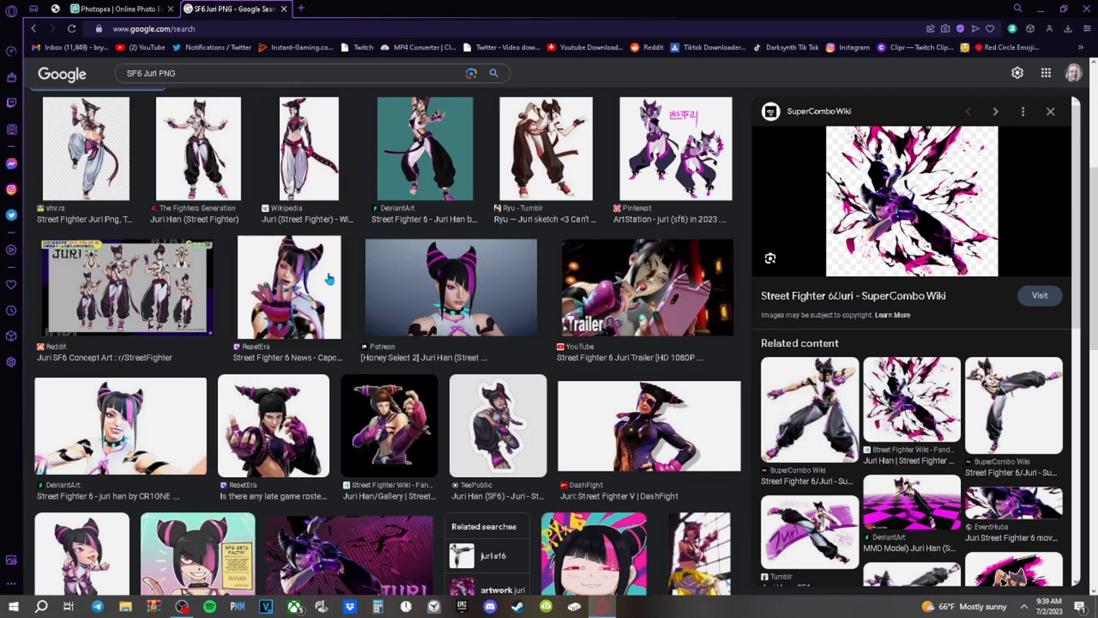
pyautogui.scroll(2, 330, 292)
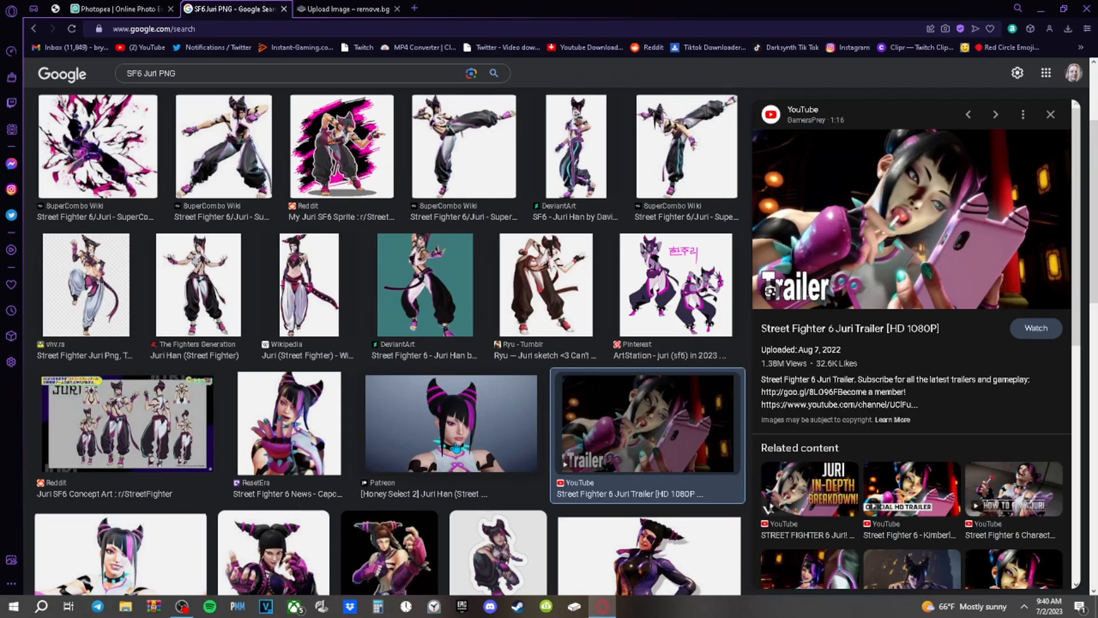
pyautogui.scroll(3, 306, 283)
pyautogui.scroll(-8, 306, 283)
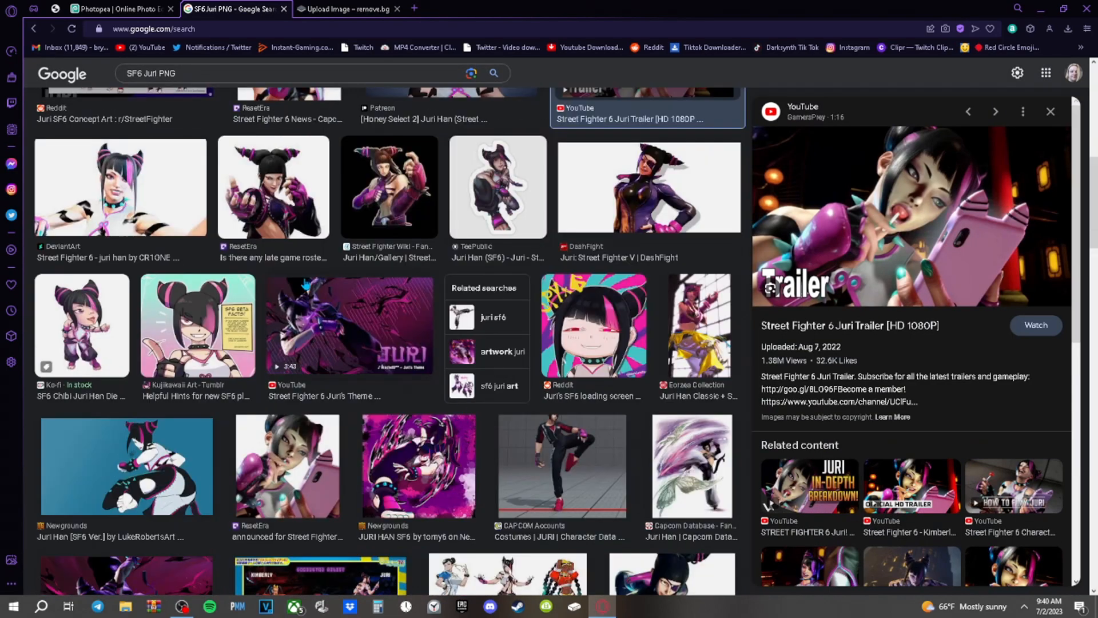
pyautogui.click(270, 209)
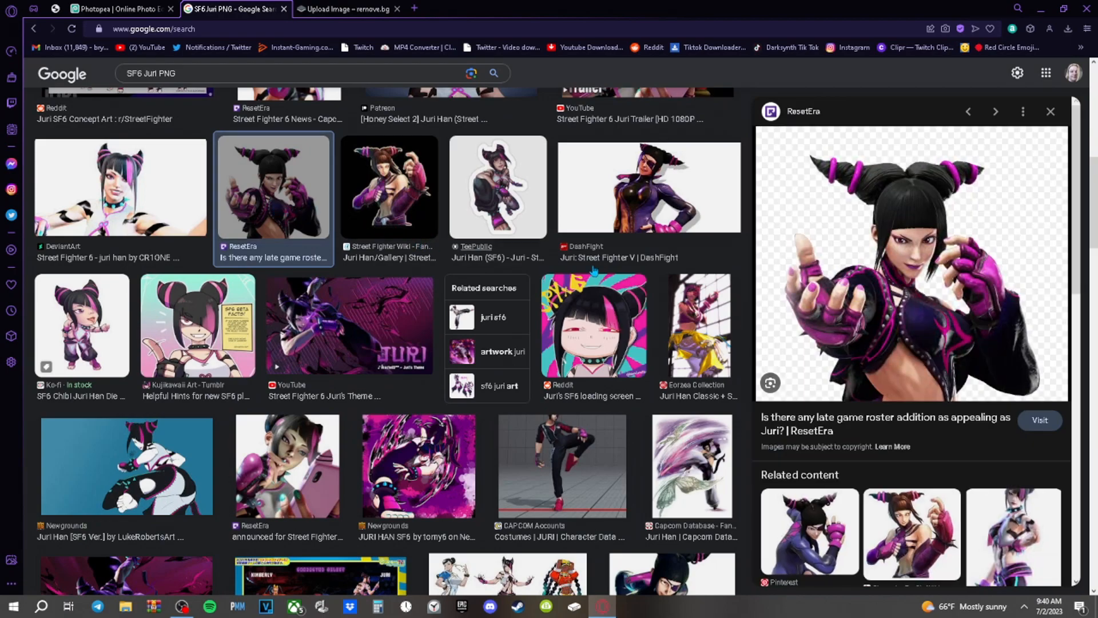
pyautogui.rightClick(915, 243)
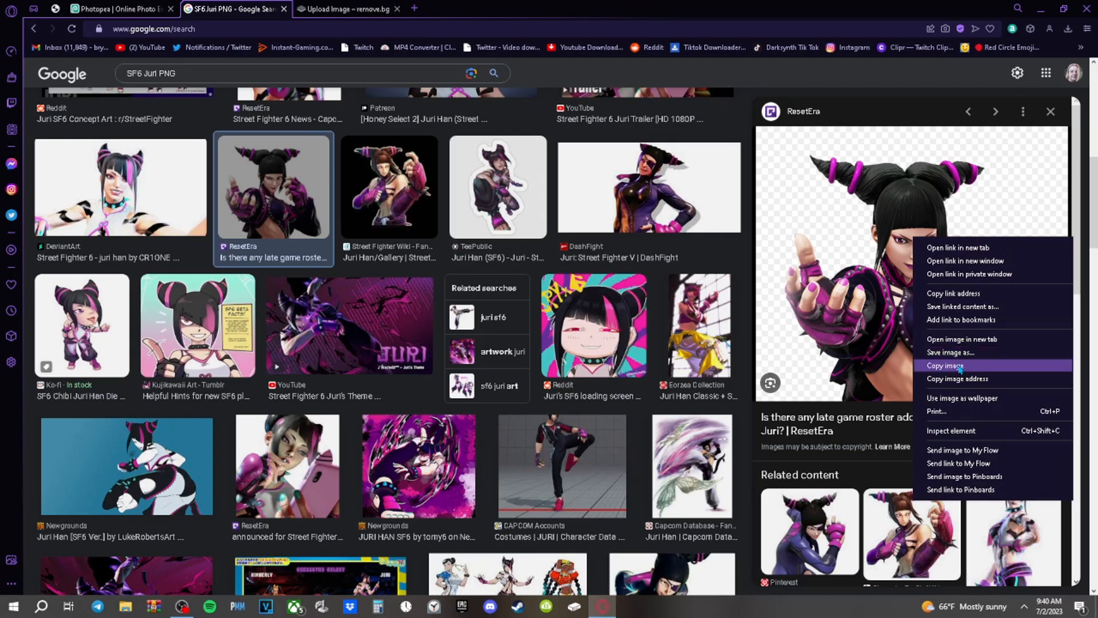
pyautogui.click(744, 132)
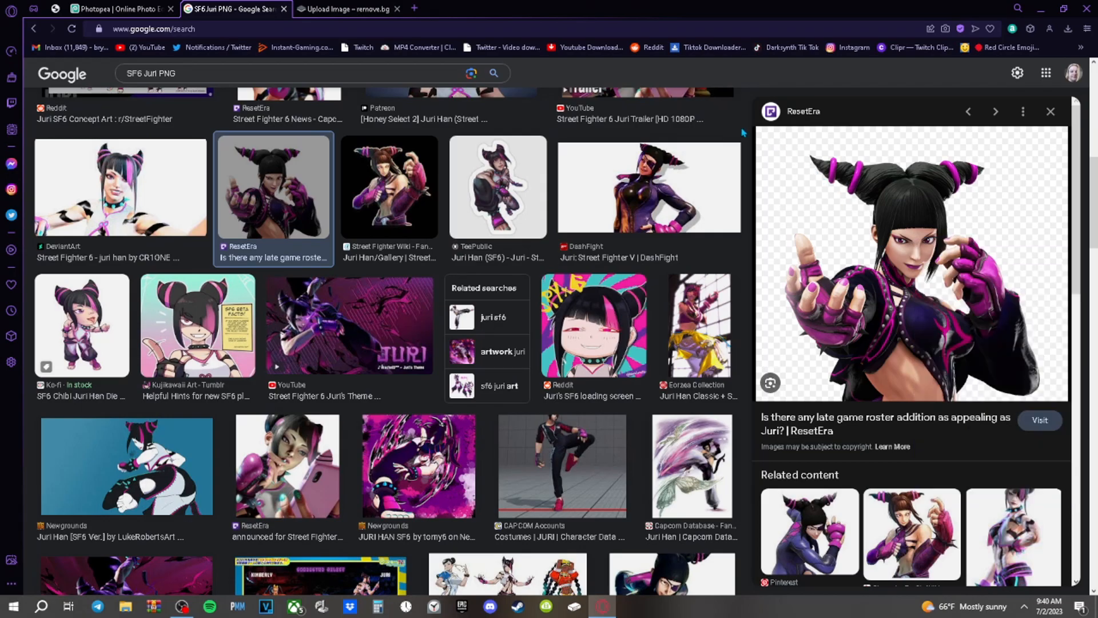
pyautogui.scroll(5, 664, 260)
pyautogui.scroll(5, 666, 246)
pyautogui.scroll(-2, 666, 246)
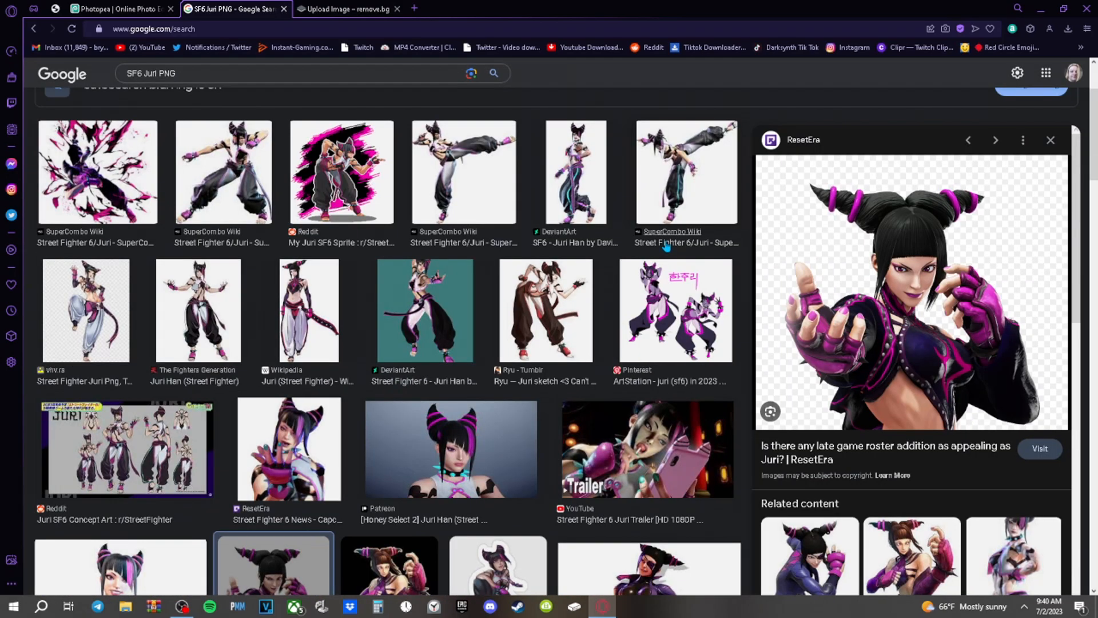
pyautogui.scroll(-6, 667, 246)
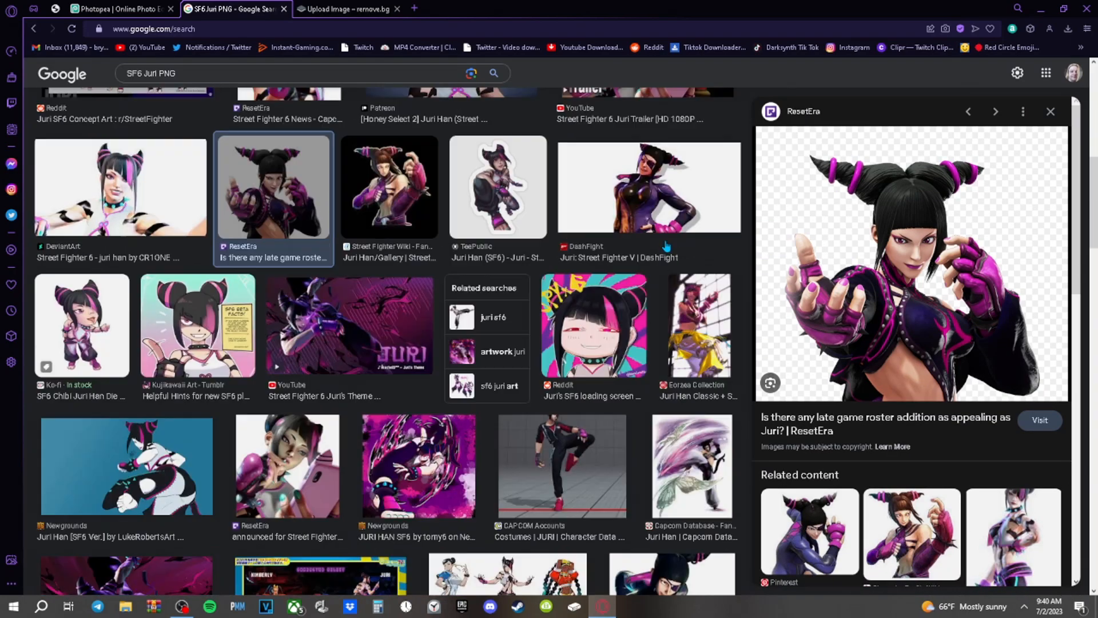
pyautogui.scroll(4, 666, 246)
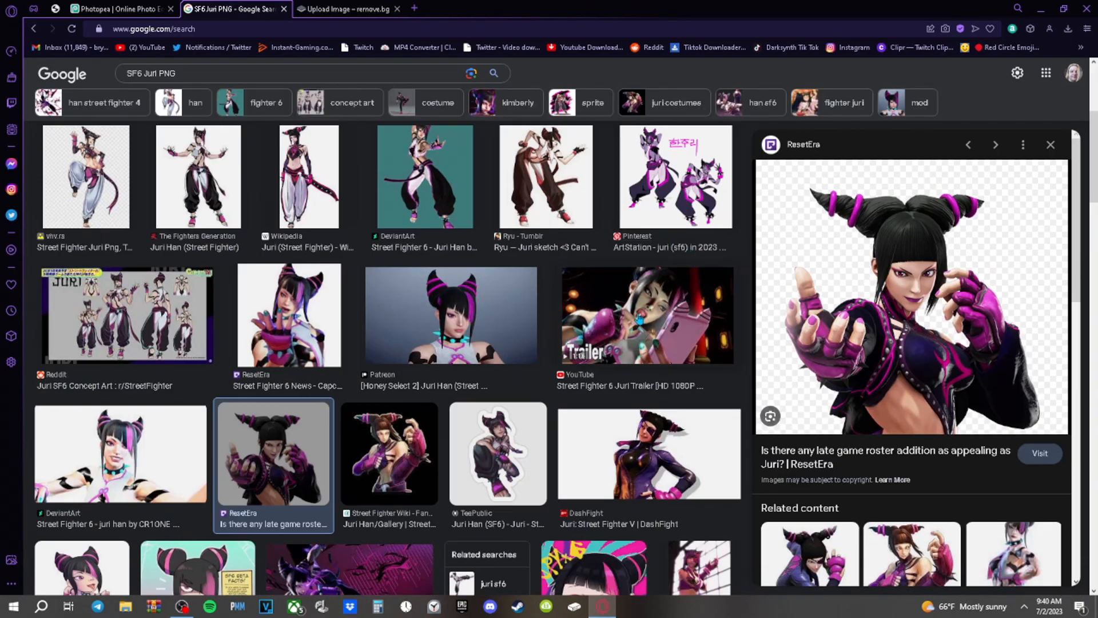
# Copy the Street Fighter 6 Juri Trailer image from the YouTube result and remove its background in remove.bg
pyautogui.click(646, 314)
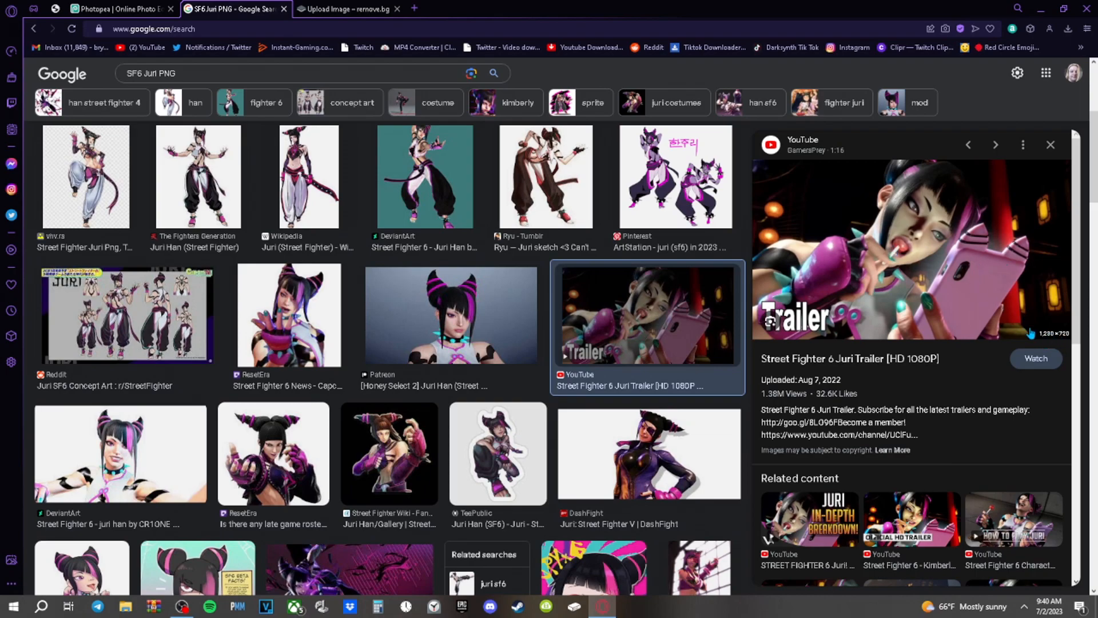
pyautogui.rightClick(927, 243)
pyautogui.click(970, 370)
pyautogui.click(335, 7)
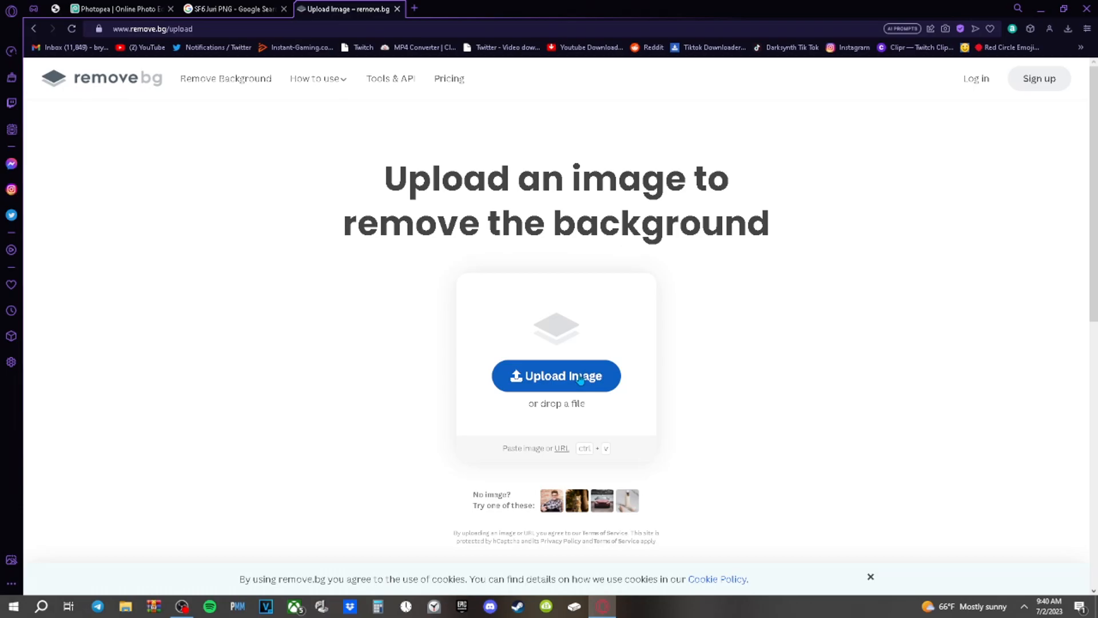
pyautogui.click(581, 379)
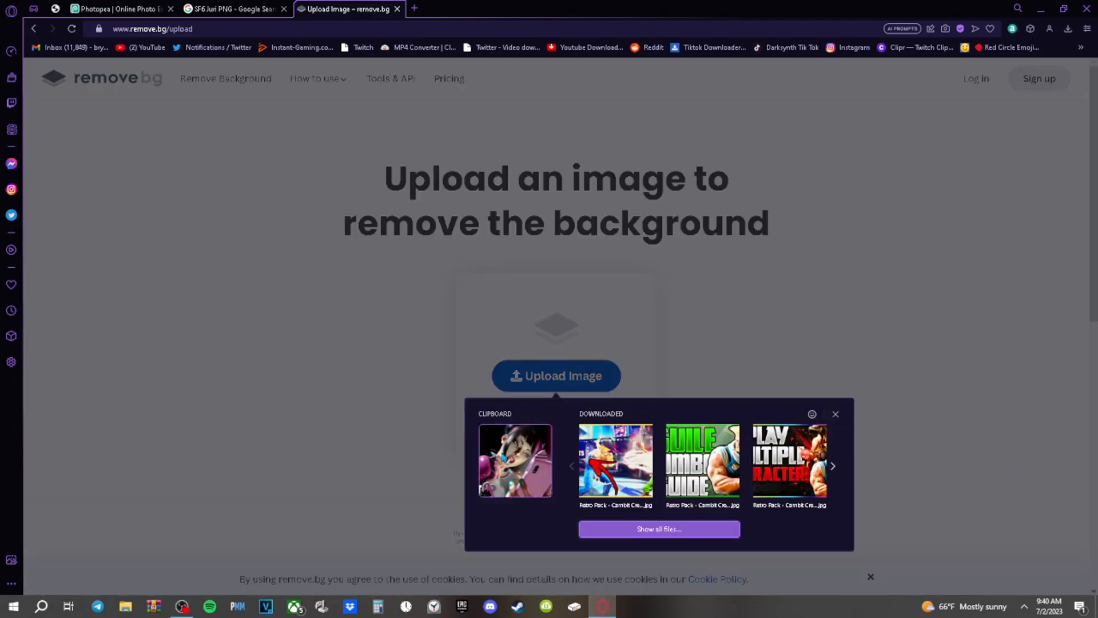
pyautogui.click(503, 436)
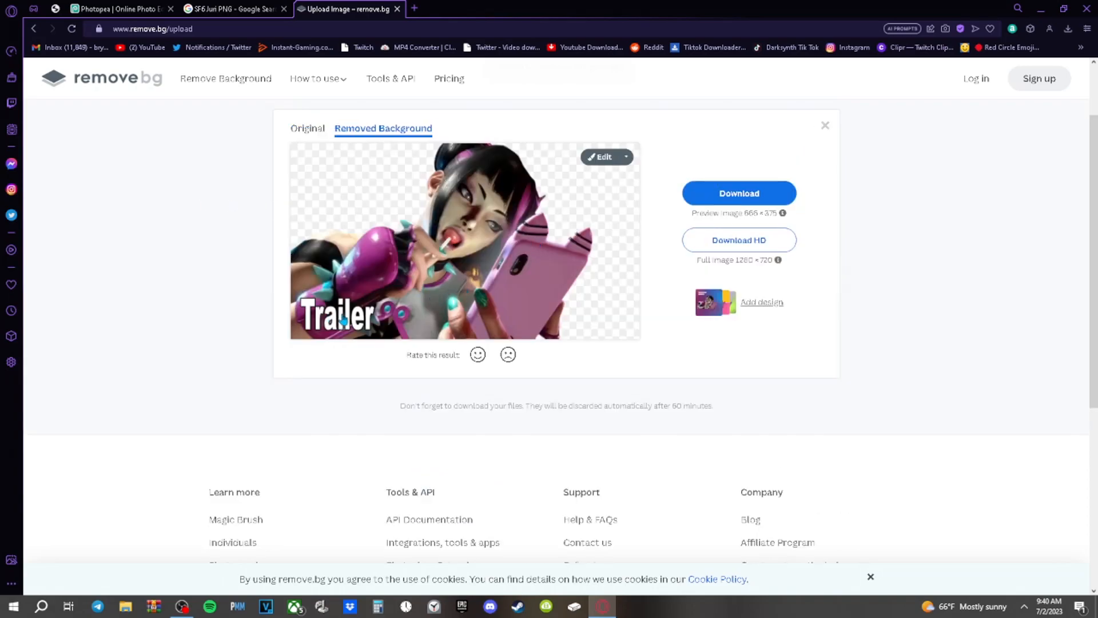
# Copy the background-free trailer image and paste it into the Retro Pack document in Photopea as a layer above Curves 1
pyautogui.rightClick(498, 243)
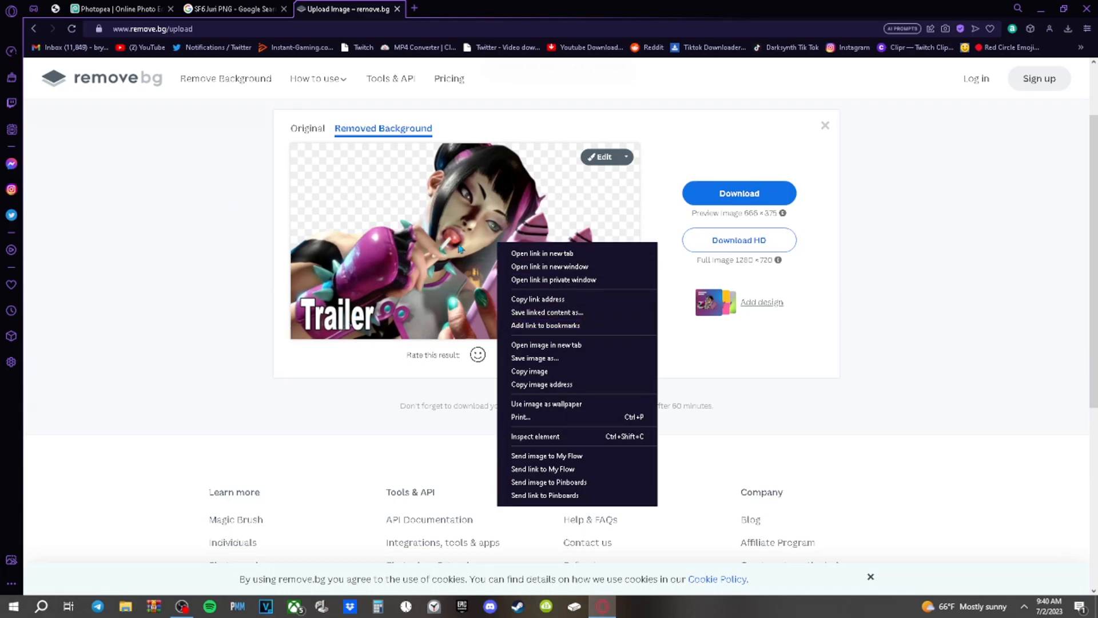
pyautogui.rightClick(446, 232)
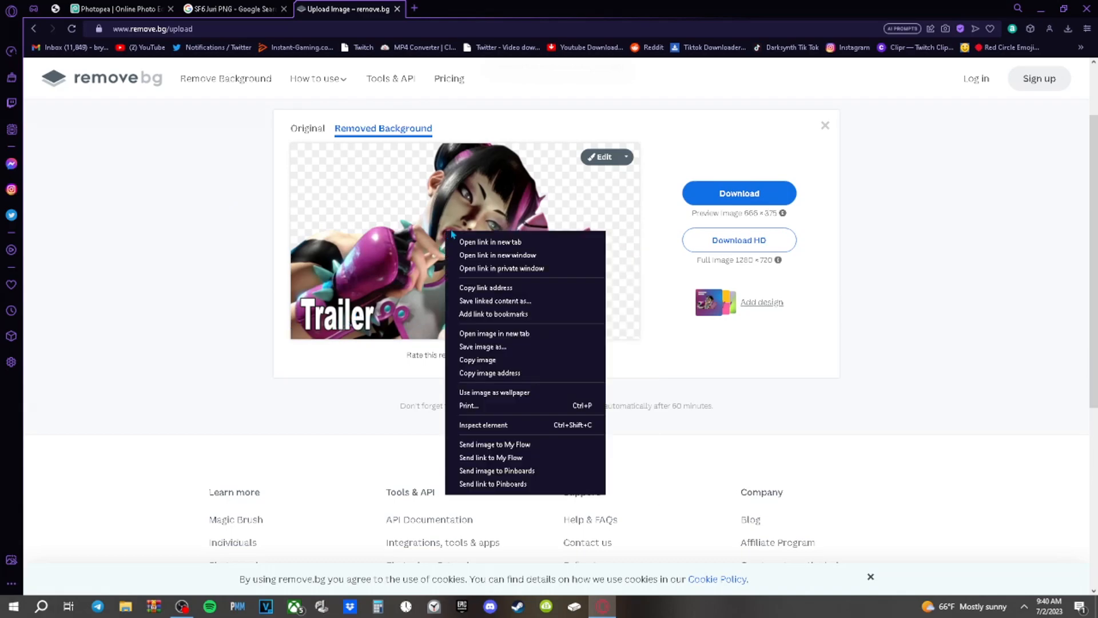
pyautogui.click(487, 360)
pyautogui.hotkey('ctrl', 'Tab')
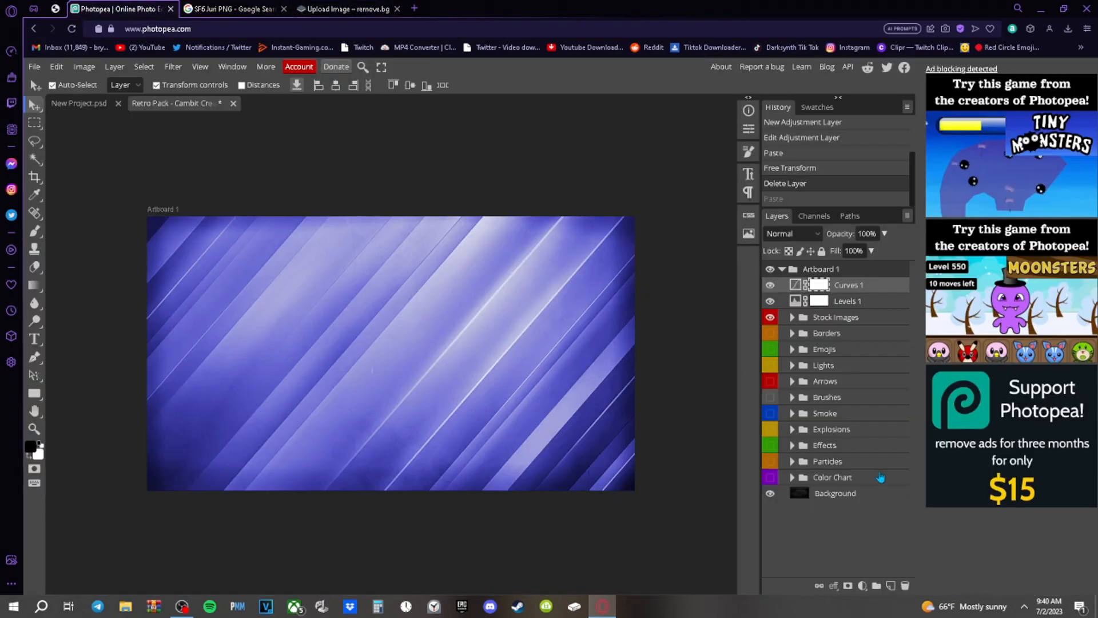
pyautogui.hotkey('ctrl', 'v')
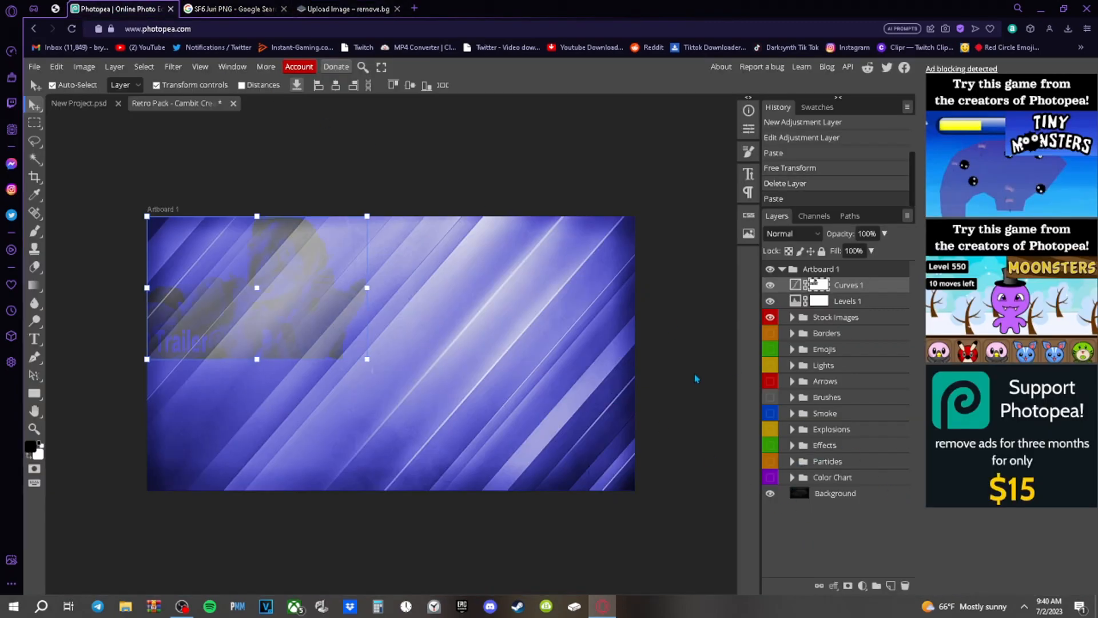
pyautogui.hotkey('ctrl', 'z')
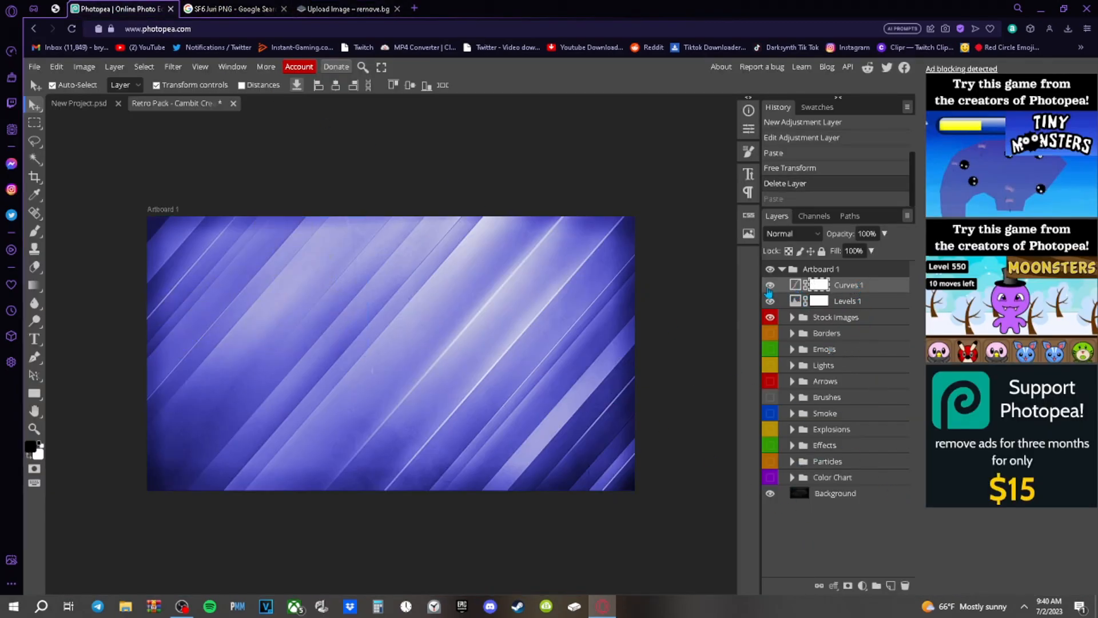
pyautogui.hotkey('ctrl', 'v')
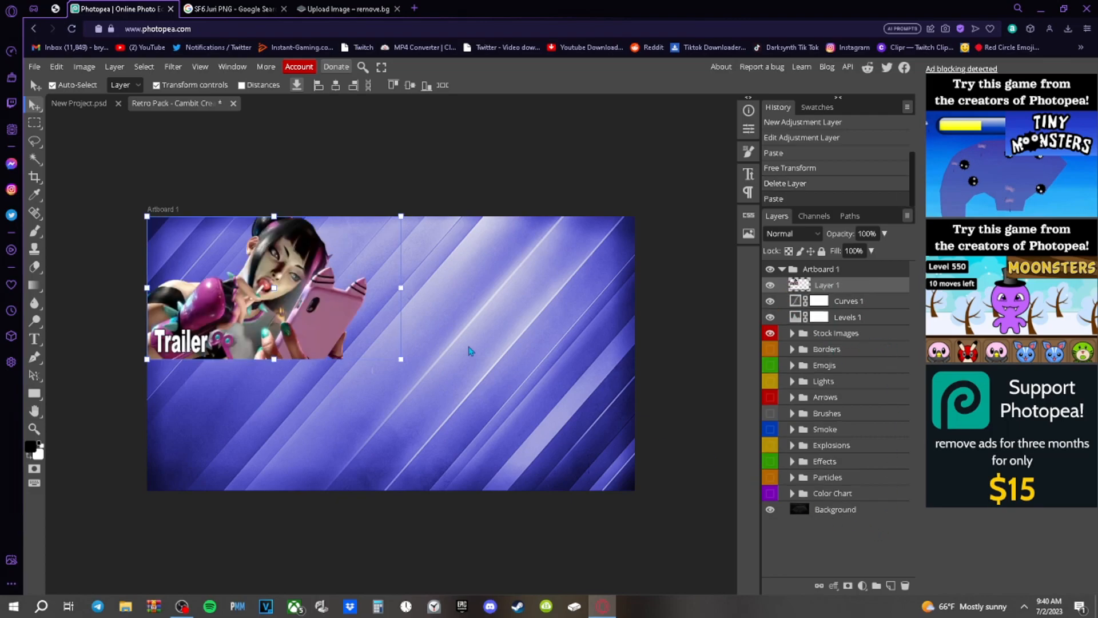
# Try the trailer cutout enlarged and moved toward the lower part of the artboard
pyautogui.moveTo(322, 306); pyautogui.dragTo(267, 471)
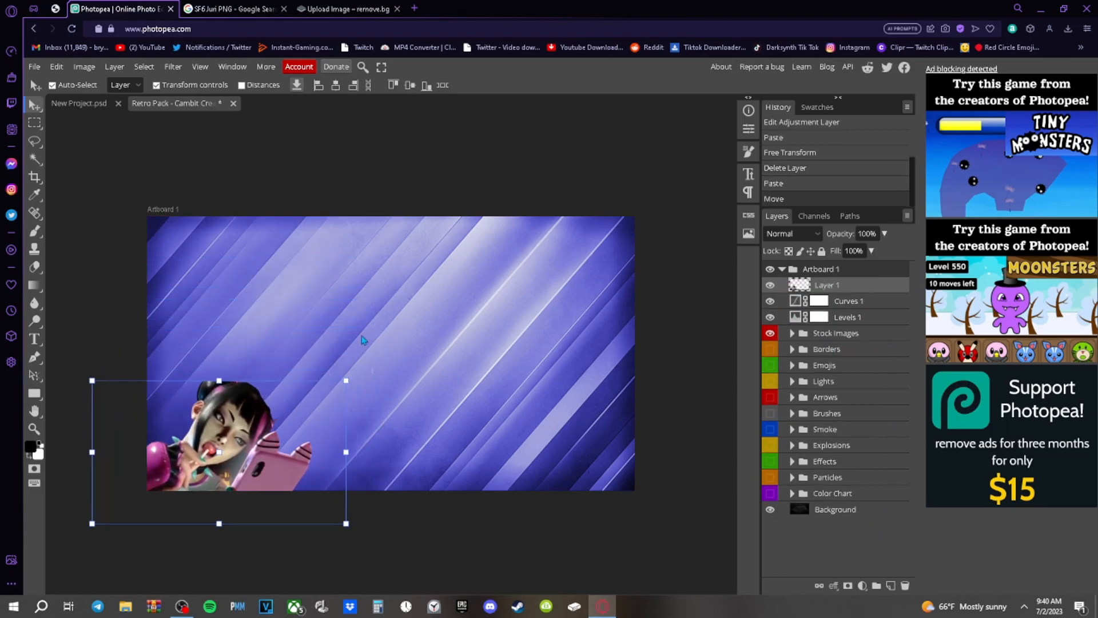
pyautogui.moveTo(342, 377); pyautogui.dragTo(583, 155)
pyautogui.moveTo(522, 344); pyautogui.dragTo(464, 337)
# Copy the ResetEra Juri image from Google Images and paste it into the Photopea document as a layer above Curves 1
pyautogui.hotkey('ctrl', 'Tab')
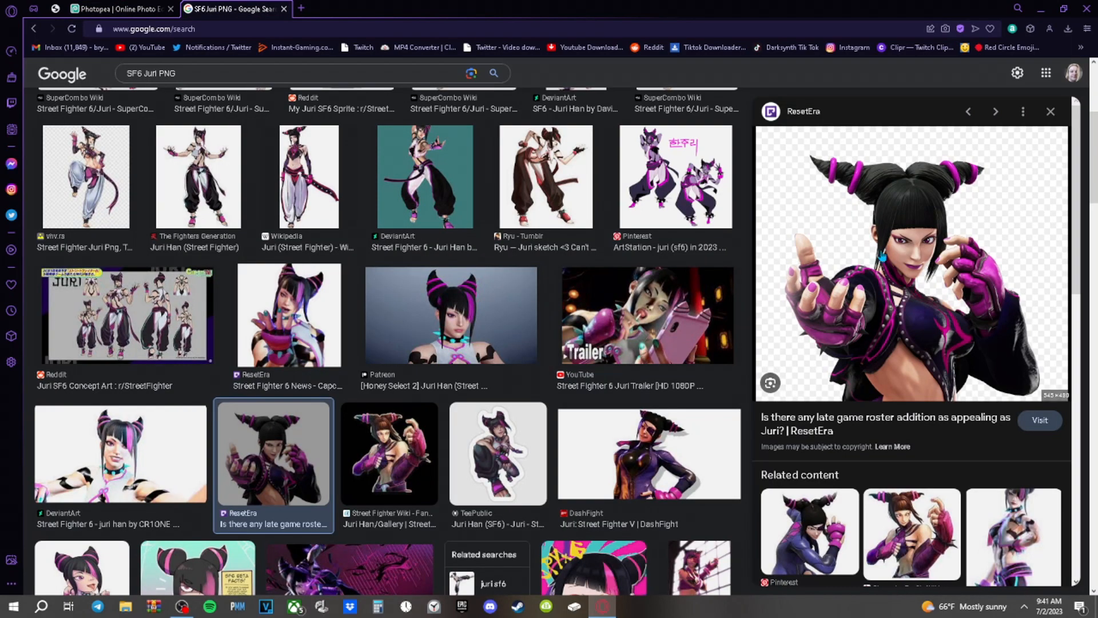
pyautogui.rightClick(880, 250)
pyautogui.click(914, 379)
pyautogui.click(145, 8)
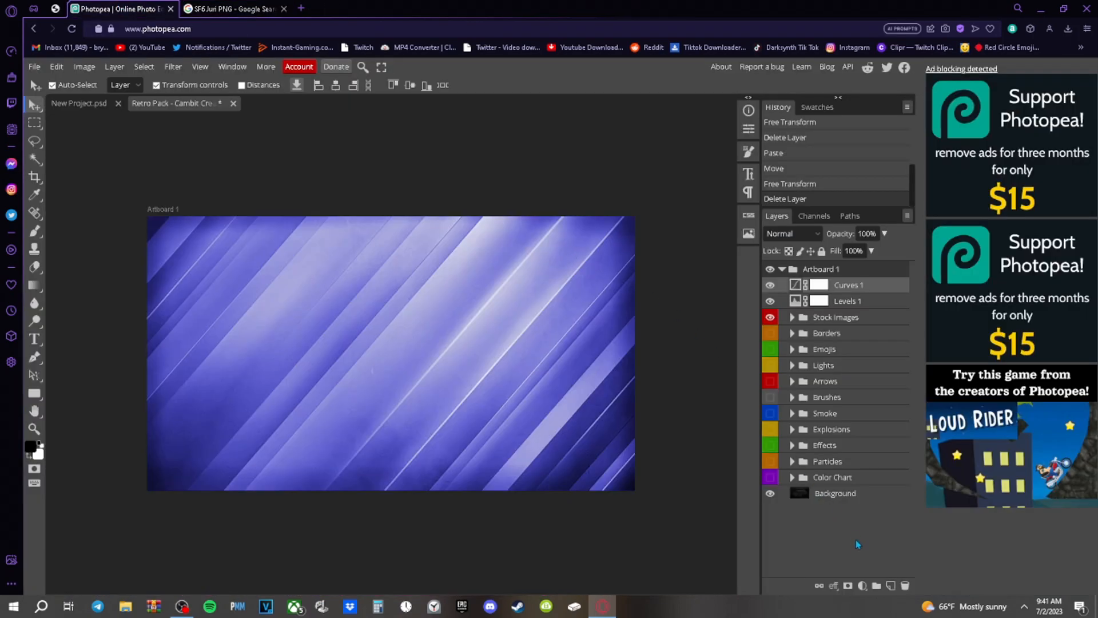
pyautogui.hotkey('ctrl', 'v')
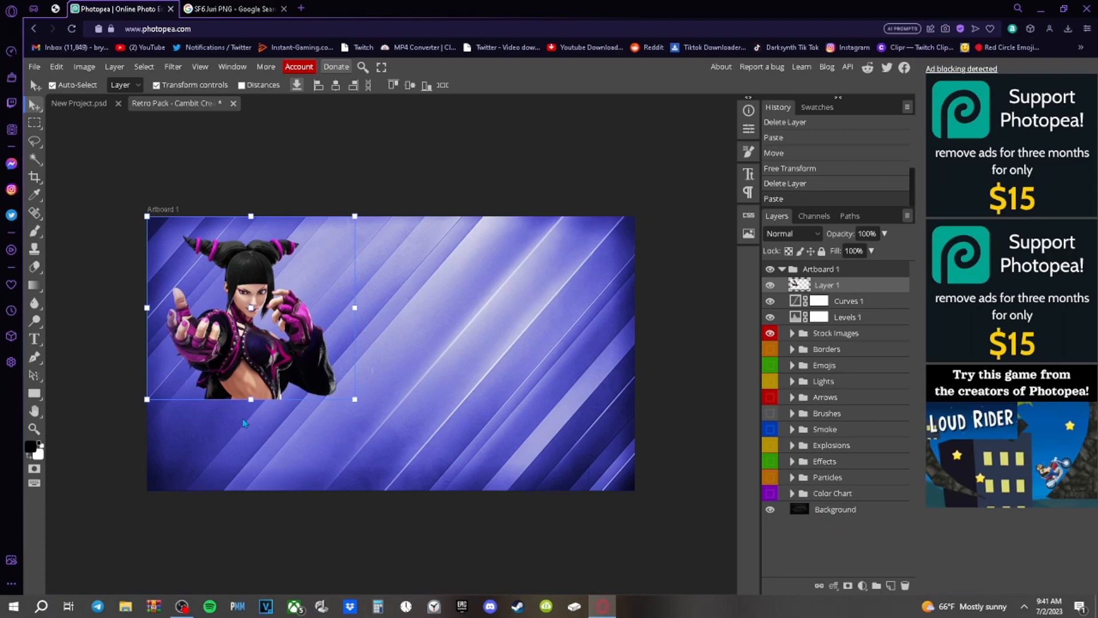
pyautogui.click(235, 8)
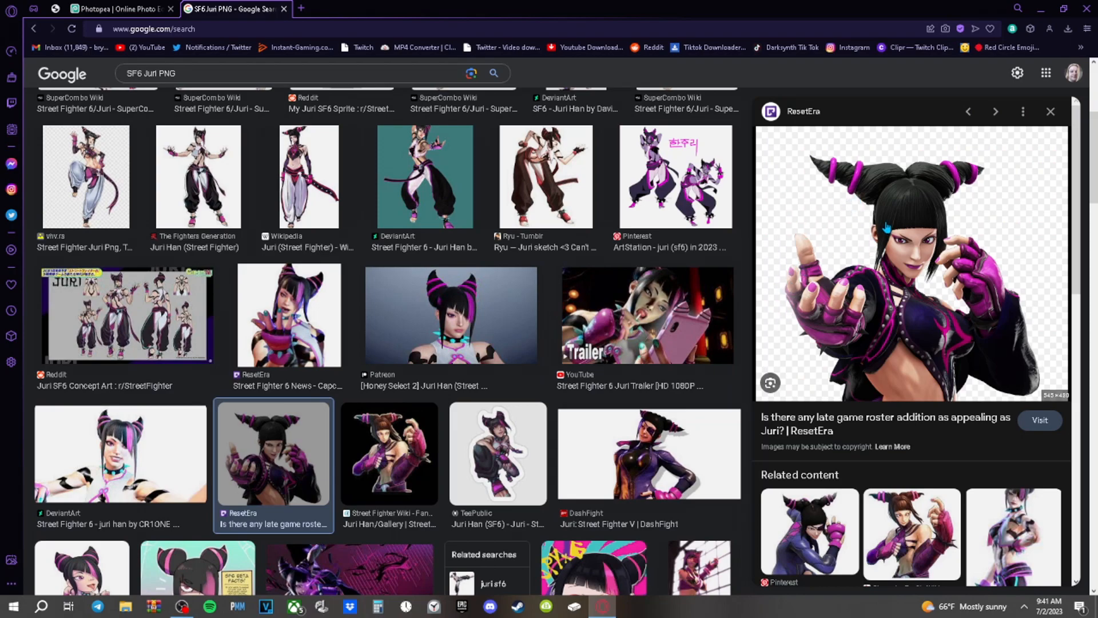
pyautogui.click(119, 8)
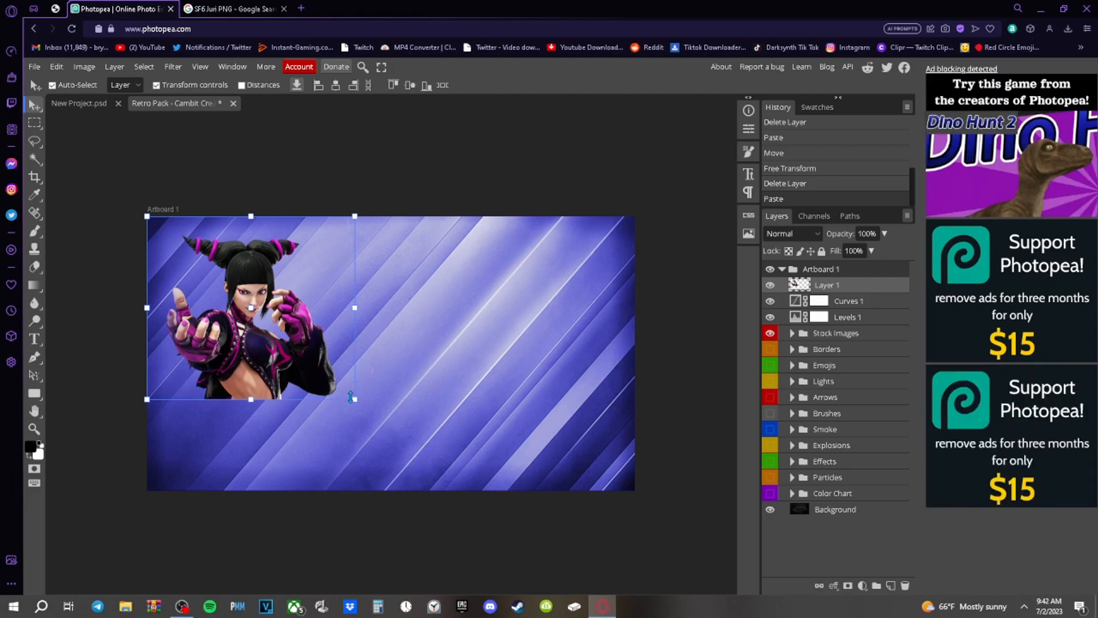
# Scale the Juri image to about 168% and place it on the artboard's right side, extending slightly past the bottom edge
pyautogui.moveTo(352, 398); pyautogui.dragTo(469, 500)
pyautogui.moveTo(342, 293); pyautogui.dragTo(334, 273)
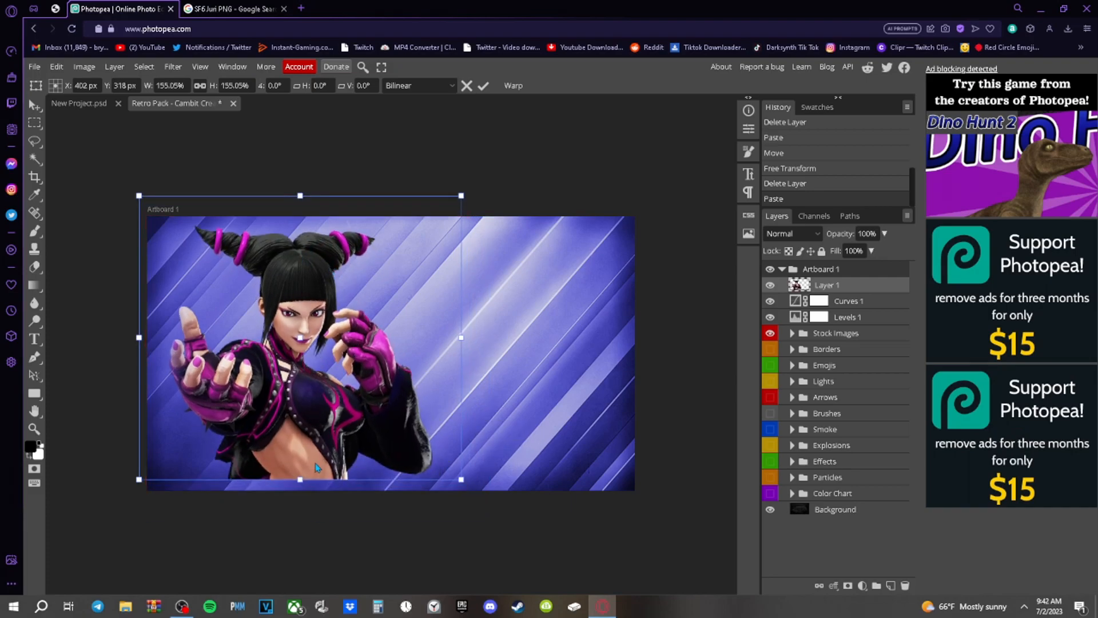
pyautogui.moveTo(300, 482); pyautogui.dragTo(296, 511)
pyautogui.moveTo(310, 327); pyautogui.dragTo(549, 320)
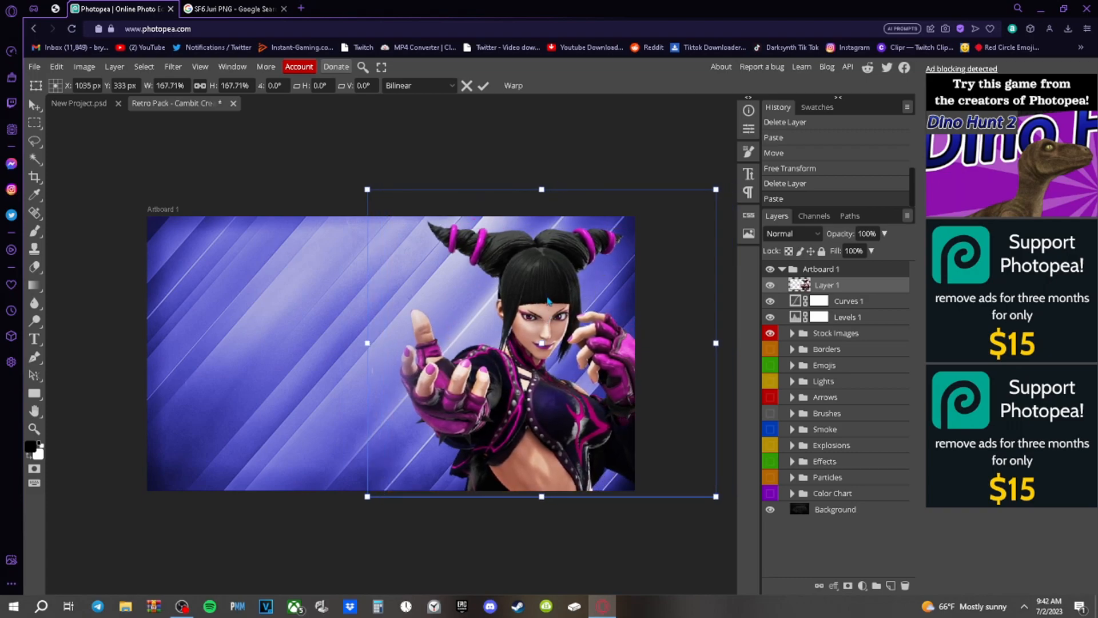
pyautogui.press('Return')
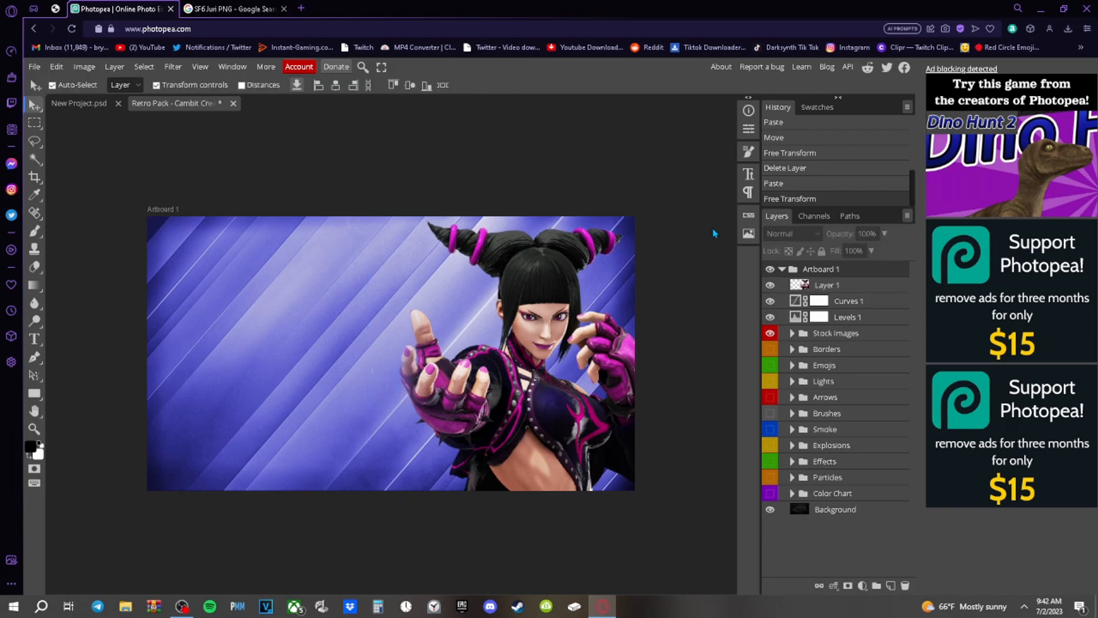
pyautogui.doubleClick(894, 293)
pyautogui.moveTo(402, 150); pyautogui.dragTo(987, 94)
pyautogui.click(715, 184)
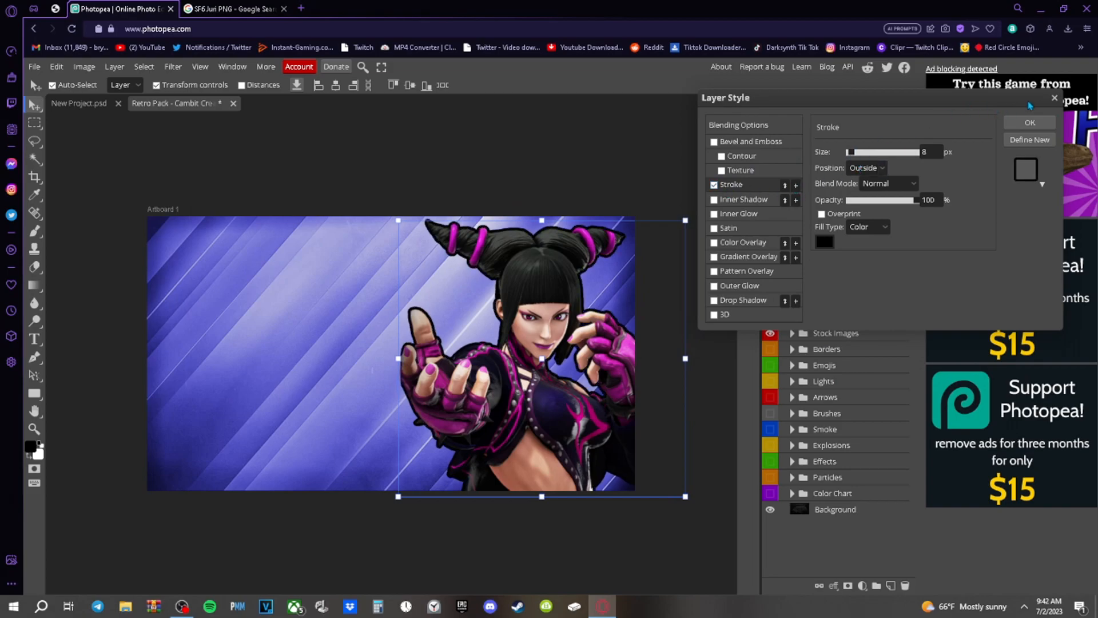
pyautogui.click(1054, 98)
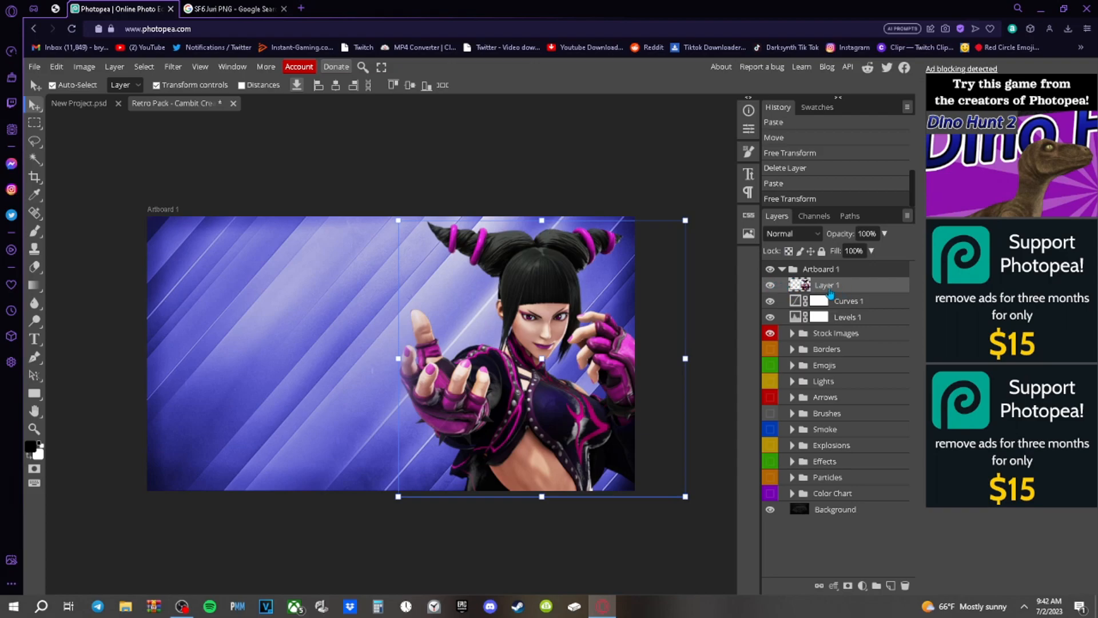
# Add an 8 px black stroke positioned outside to the Juri layer in its layer style
pyautogui.rightClick(887, 293)
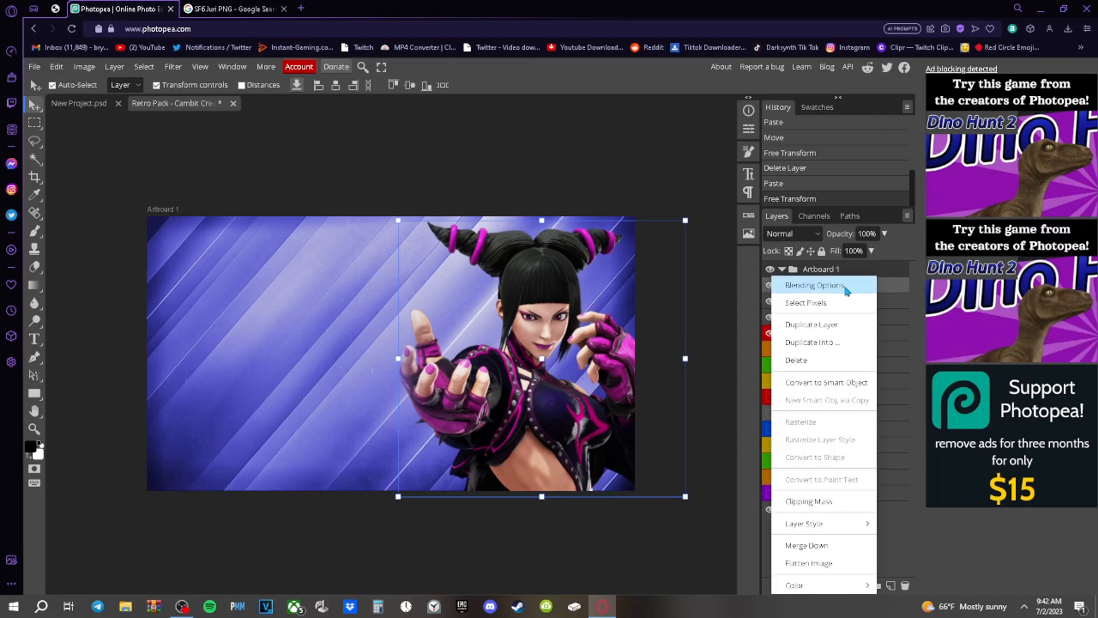
pyautogui.click(903, 293)
pyautogui.doubleClick(902, 292)
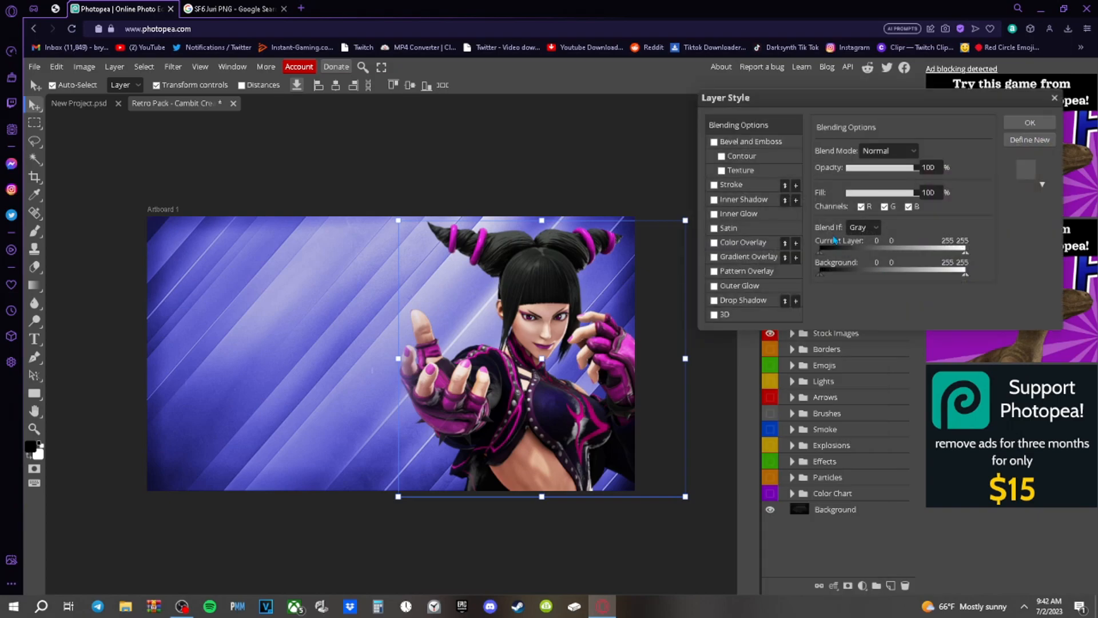
pyautogui.click(713, 186)
pyautogui.click(713, 186)
pyautogui.click(713, 185)
pyautogui.click(865, 168)
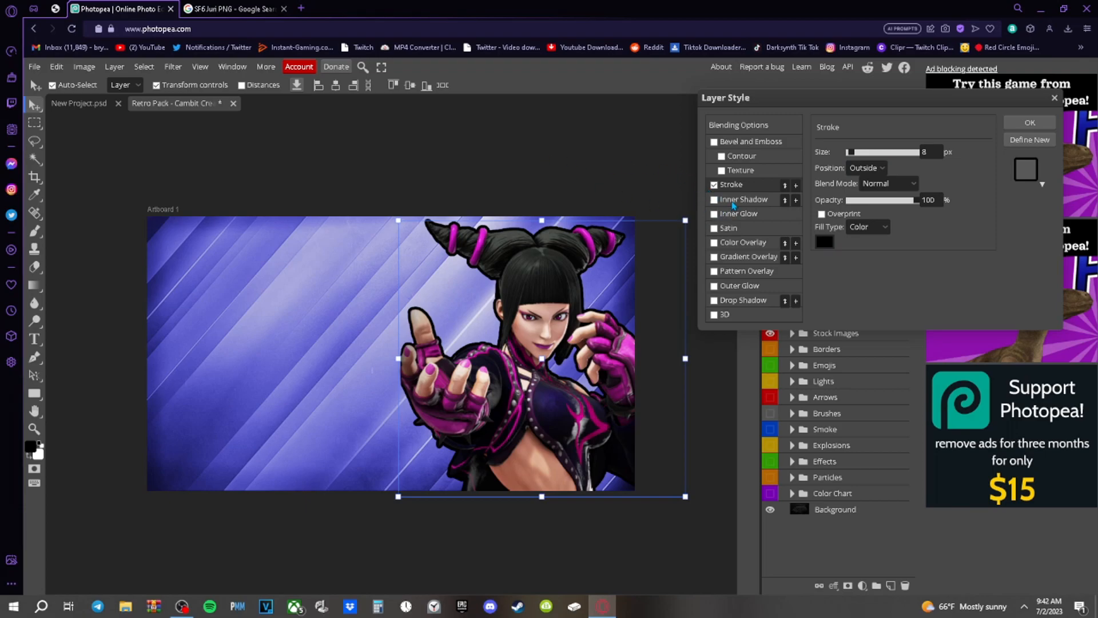
# Add a Multiply drop shadow to the Juri layer with 85% opacity, 123° angle, 29 px distance and 13 px size
pyautogui.click(738, 305)
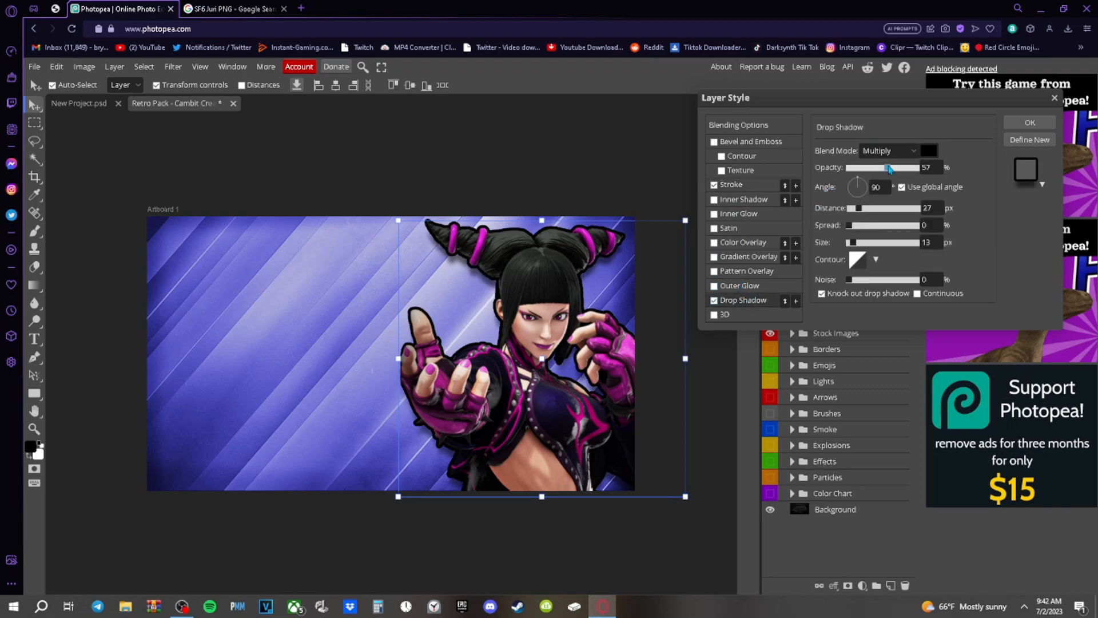
pyautogui.moveTo(891, 167); pyautogui.dragTo(862, 210)
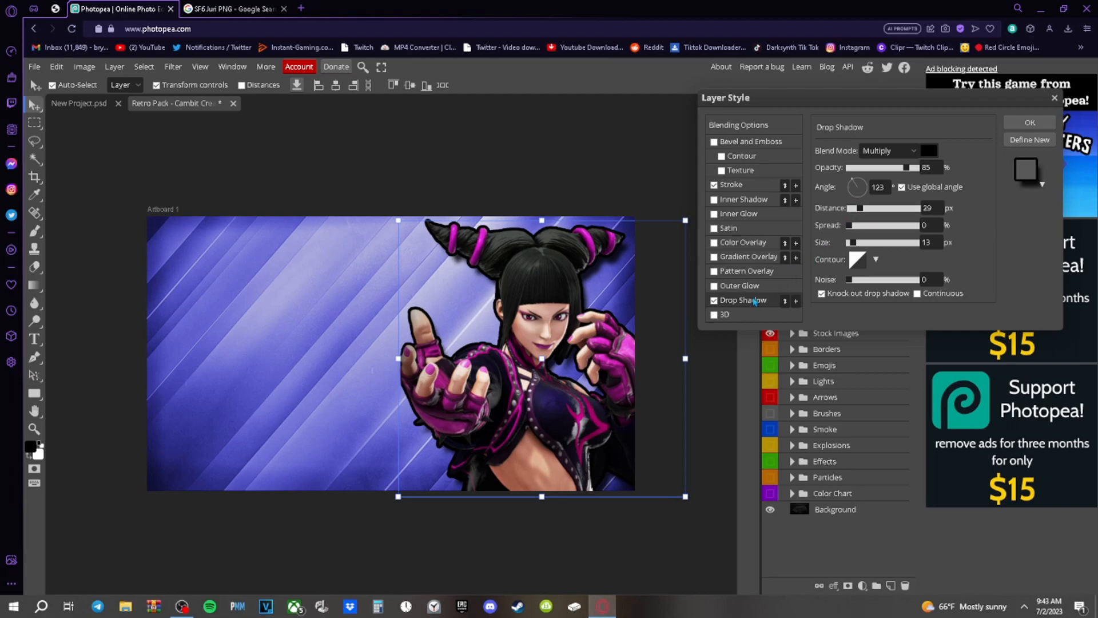
# Add a white inner glow to the Juri layer with 19% spread and 20 px size, and apply the layer style
pyautogui.click(737, 216)
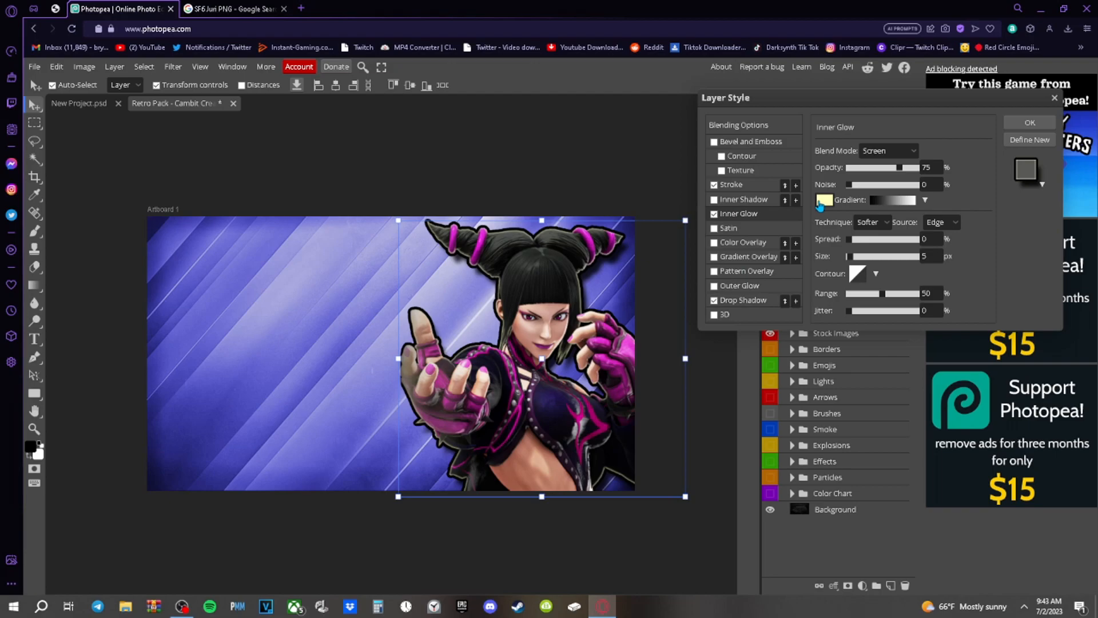
pyautogui.click(824, 200)
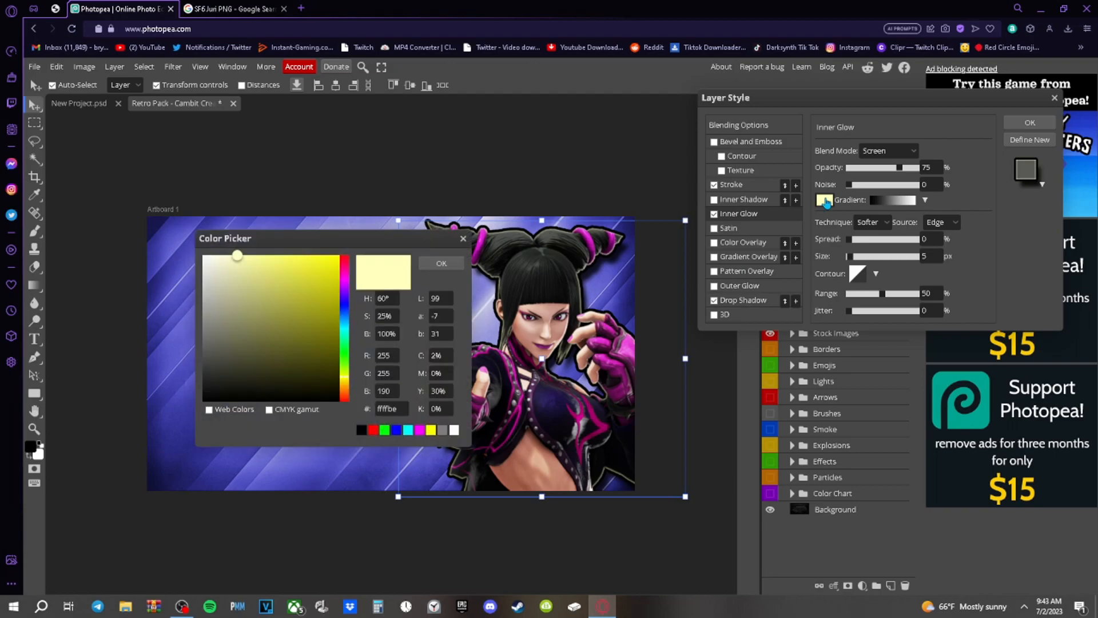
pyautogui.moveTo(222, 259); pyautogui.dragTo(200, 254)
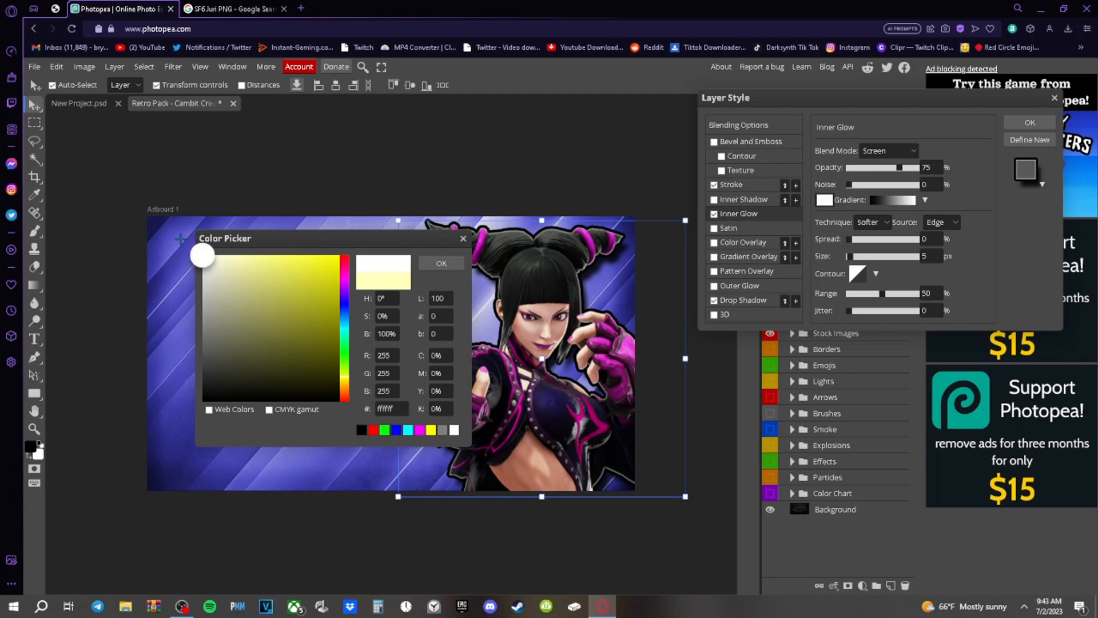
pyautogui.click(438, 267)
pyautogui.moveTo(850, 243)
pyautogui.mouseDown()
pyautogui.moveTo(861, 240)
pyautogui.moveTo(854, 263)
pyautogui.mouseUp()
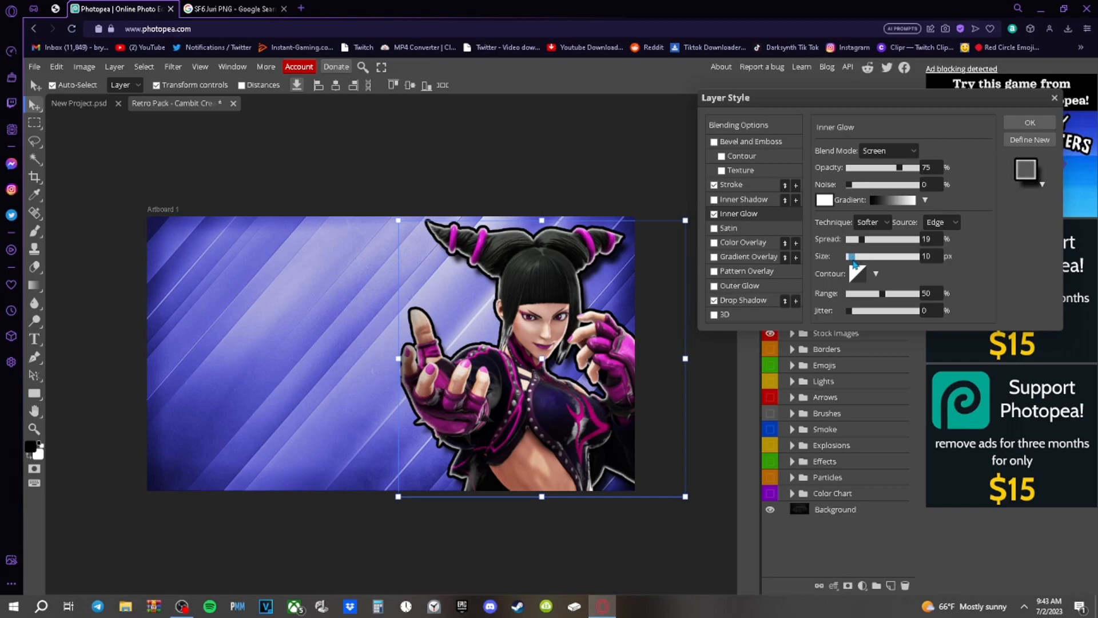
pyautogui.moveTo(855, 263); pyautogui.dragTo(856, 264)
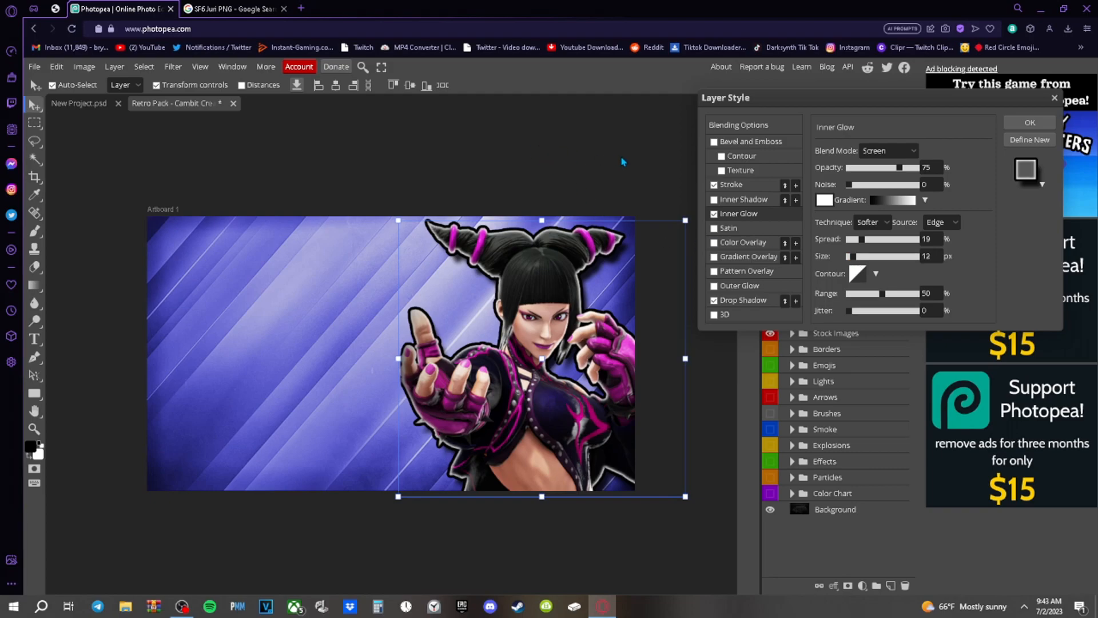
pyautogui.moveTo(850, 257); pyautogui.dragTo(856, 258)
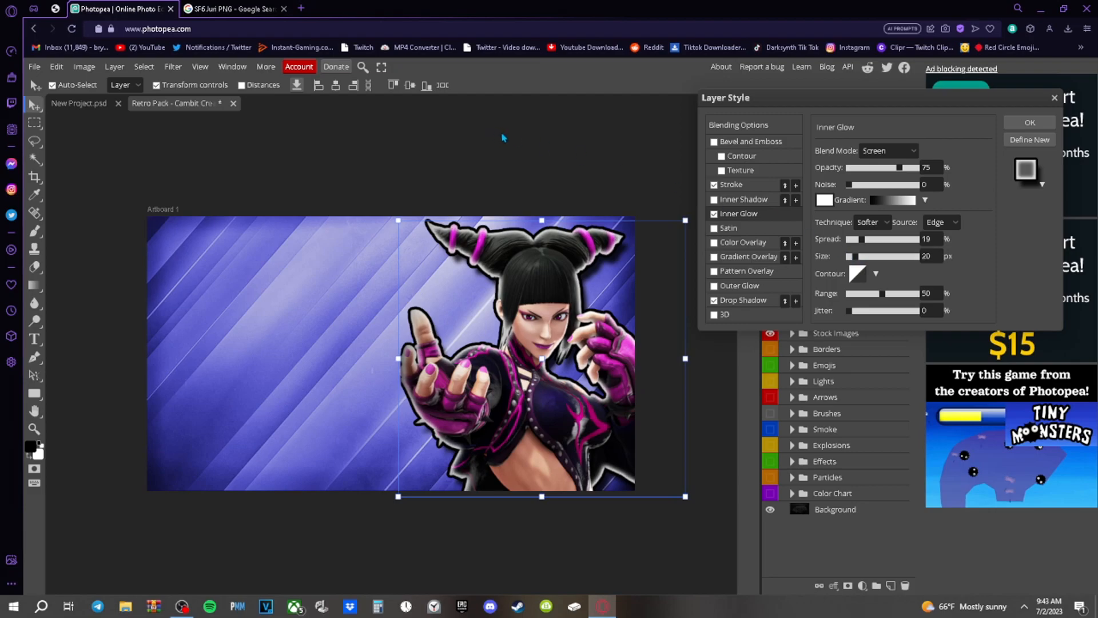
pyautogui.click(1030, 123)
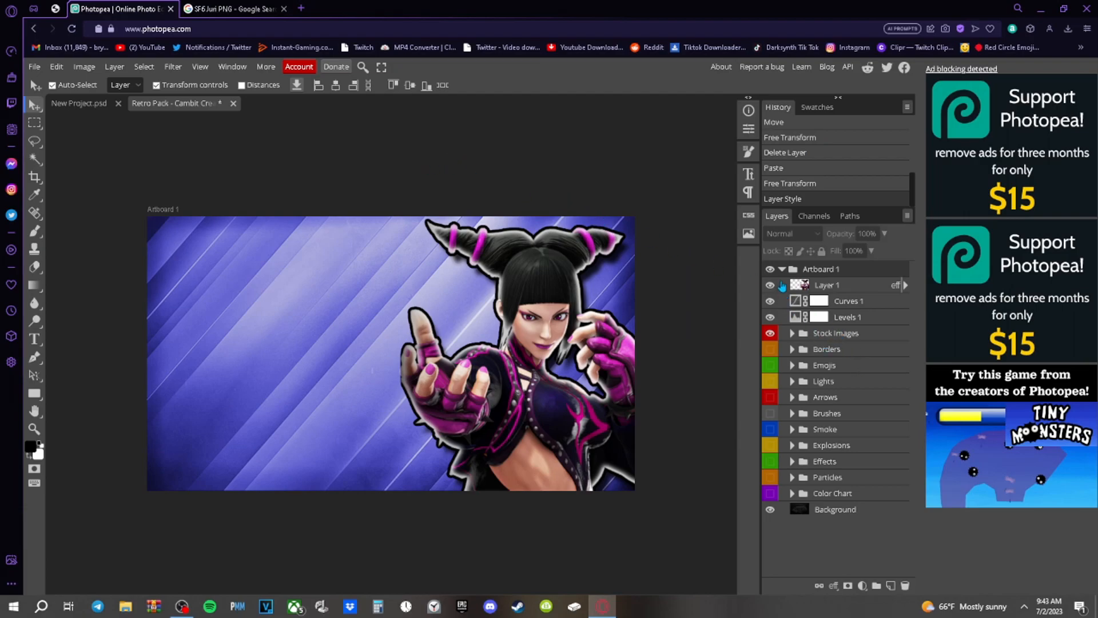
# Move the Borders group above Layer 1 in Artboard 1, make it visible and expand it
pyautogui.moveTo(842, 351); pyautogui.dragTo(844, 285)
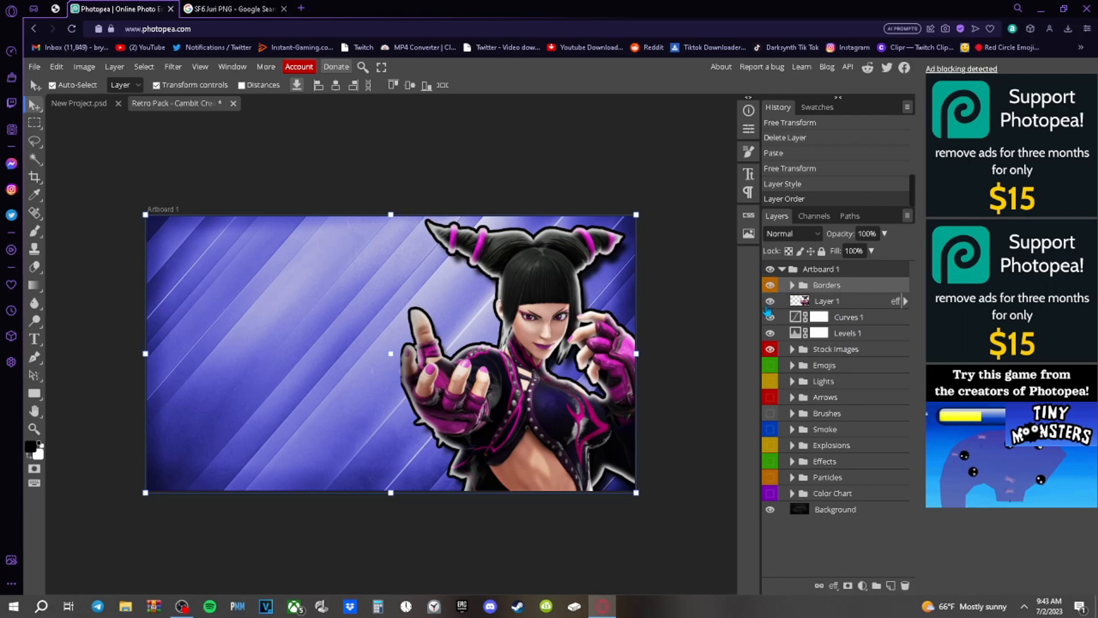
pyautogui.click(791, 286)
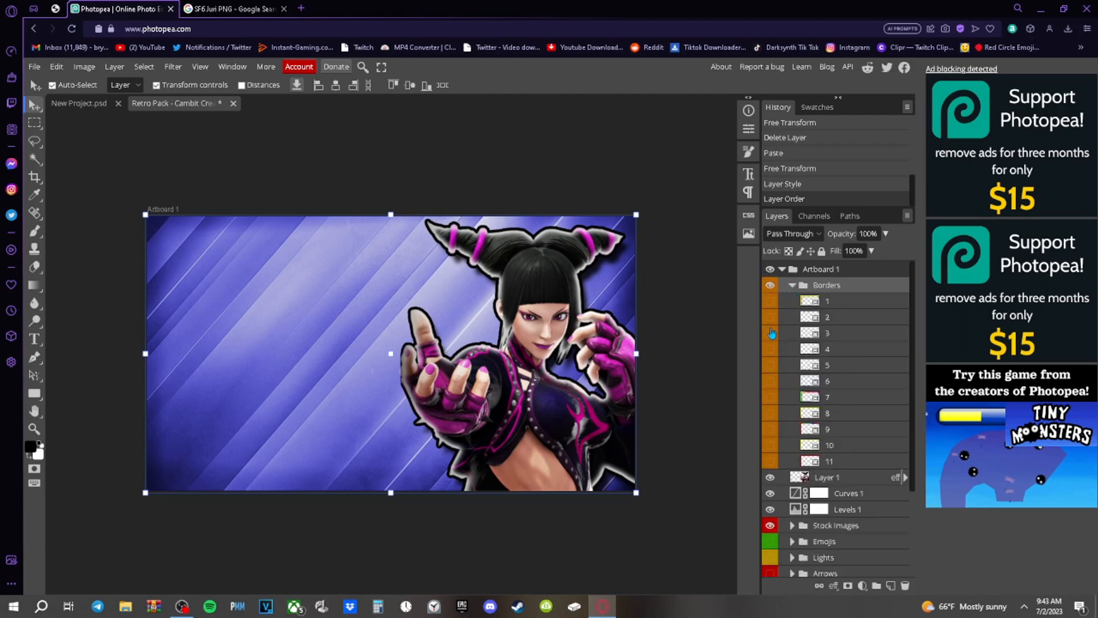
pyautogui.scroll(-3, 854, 403)
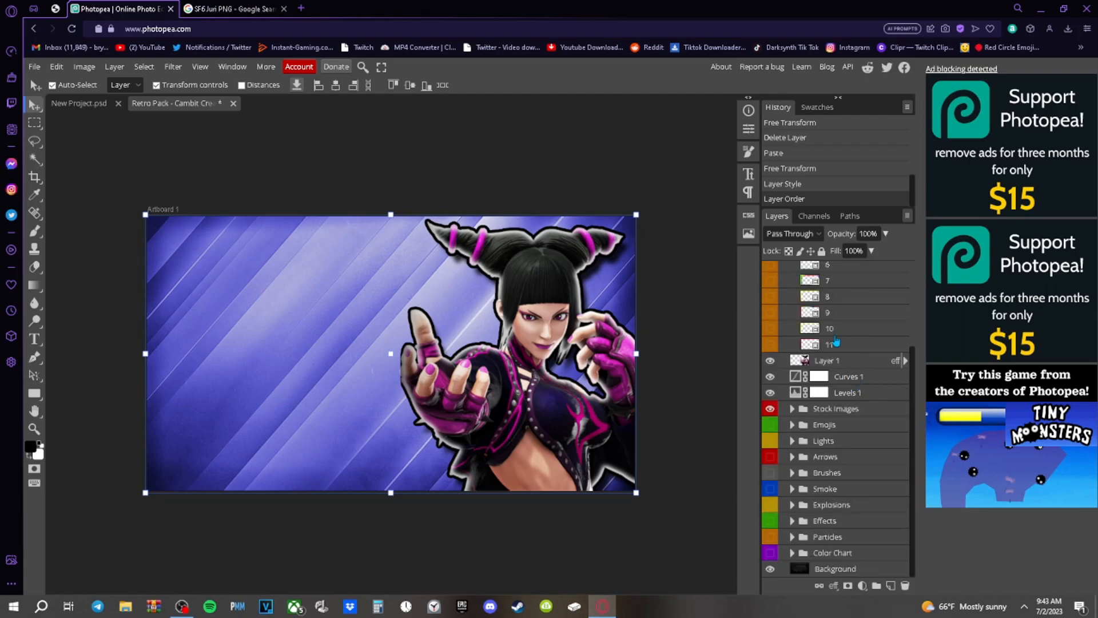
pyautogui.scroll(3, 832, 353)
# Preview the border designs 1 to 11 one at a time on the artboard to compare them
pyautogui.click(770, 302)
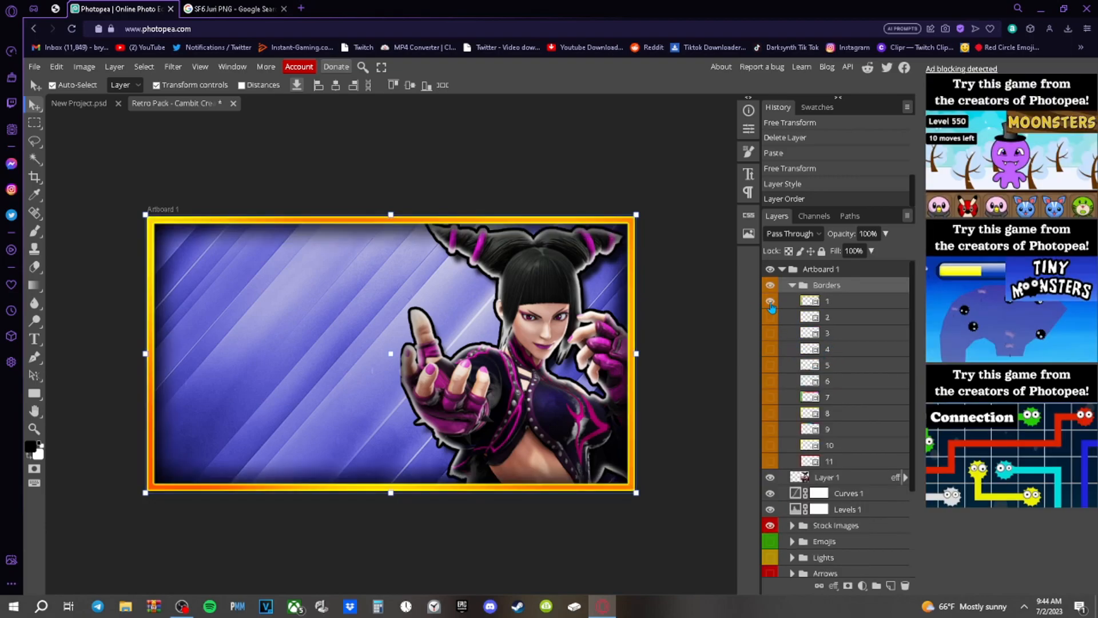
pyautogui.click(770, 303)
pyautogui.click(770, 317)
pyautogui.click(770, 317)
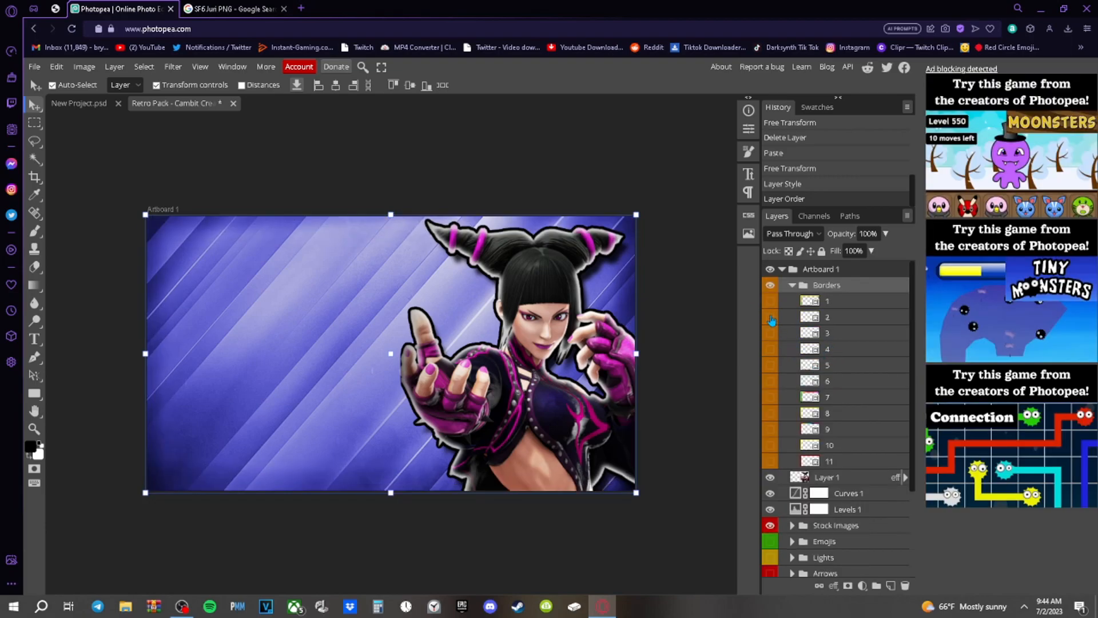
pyautogui.click(771, 333)
pyautogui.click(770, 333)
pyautogui.click(770, 348)
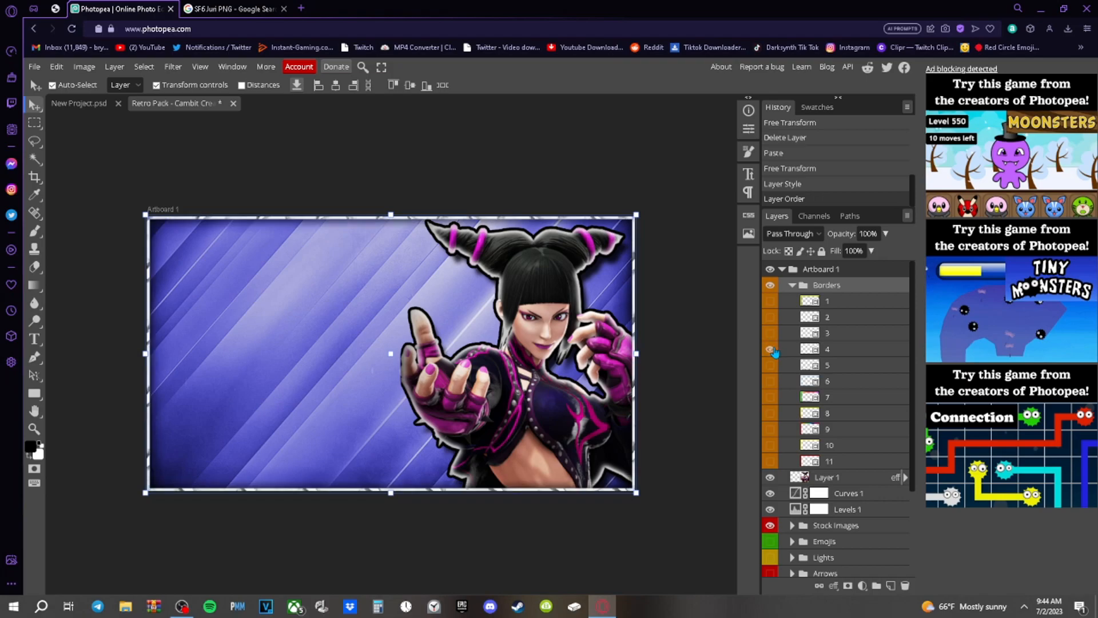
pyautogui.click(770, 351)
pyautogui.click(770, 366)
pyautogui.click(771, 366)
pyautogui.click(770, 382)
pyautogui.click(771, 381)
pyautogui.click(771, 397)
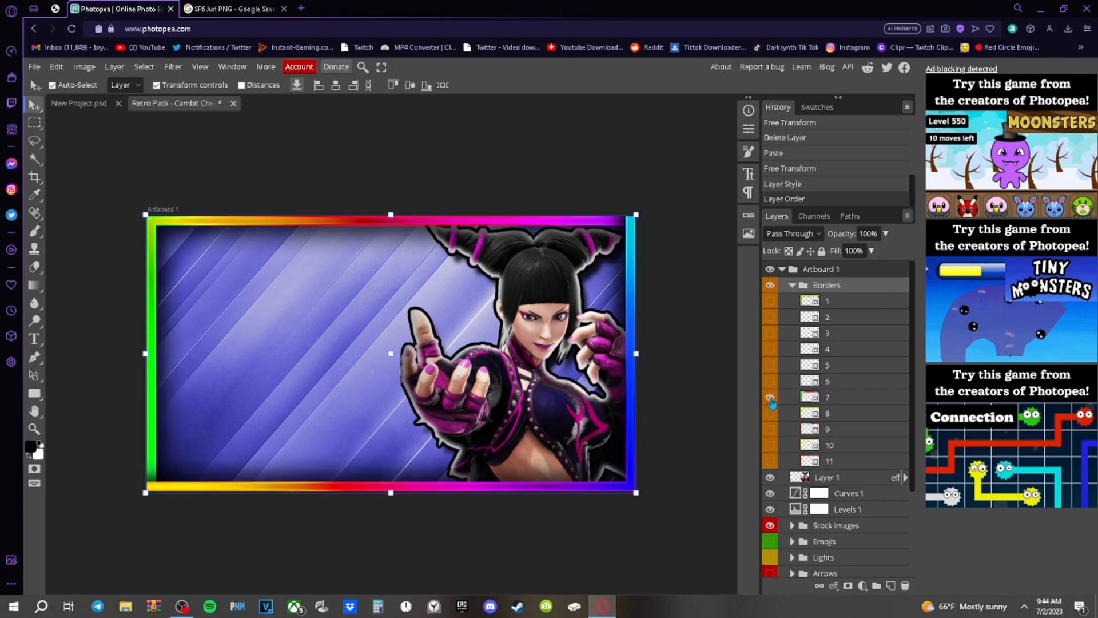
pyautogui.click(770, 398)
pyautogui.click(770, 413)
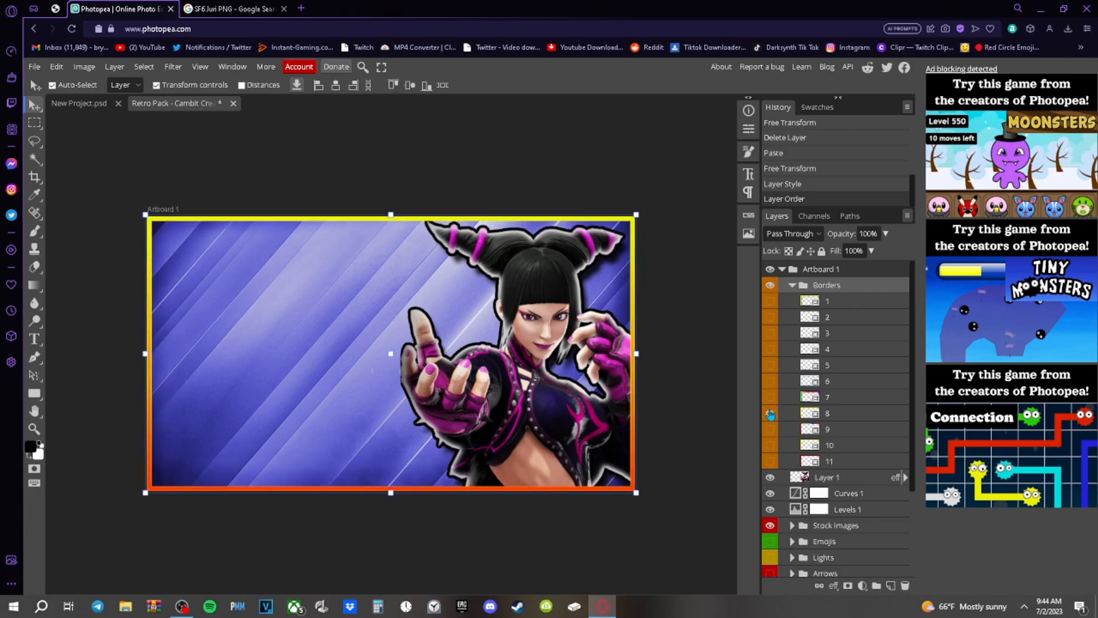
pyautogui.click(771, 413)
pyautogui.click(770, 429)
pyautogui.click(771, 429)
pyautogui.click(770, 445)
pyautogui.click(771, 445)
pyautogui.click(770, 429)
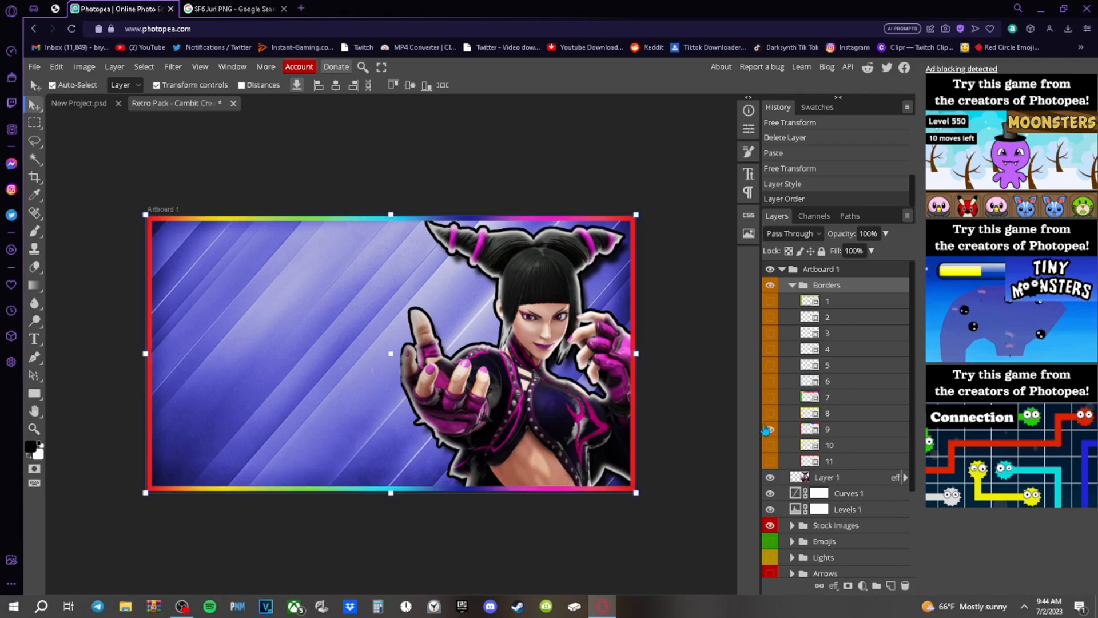
pyautogui.click(770, 429)
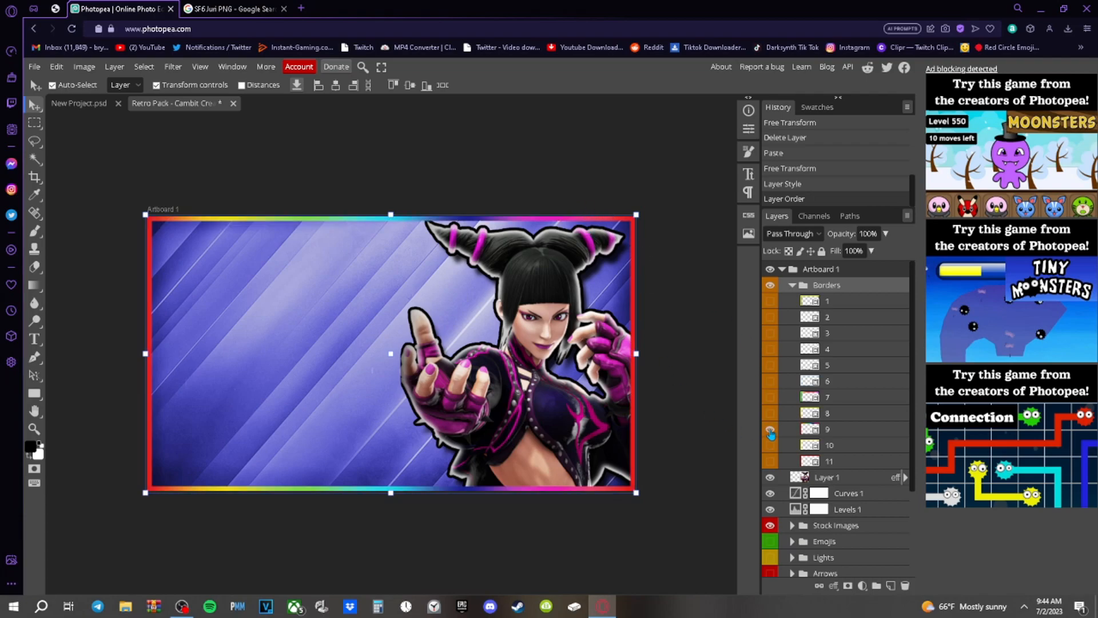
pyautogui.click(770, 397)
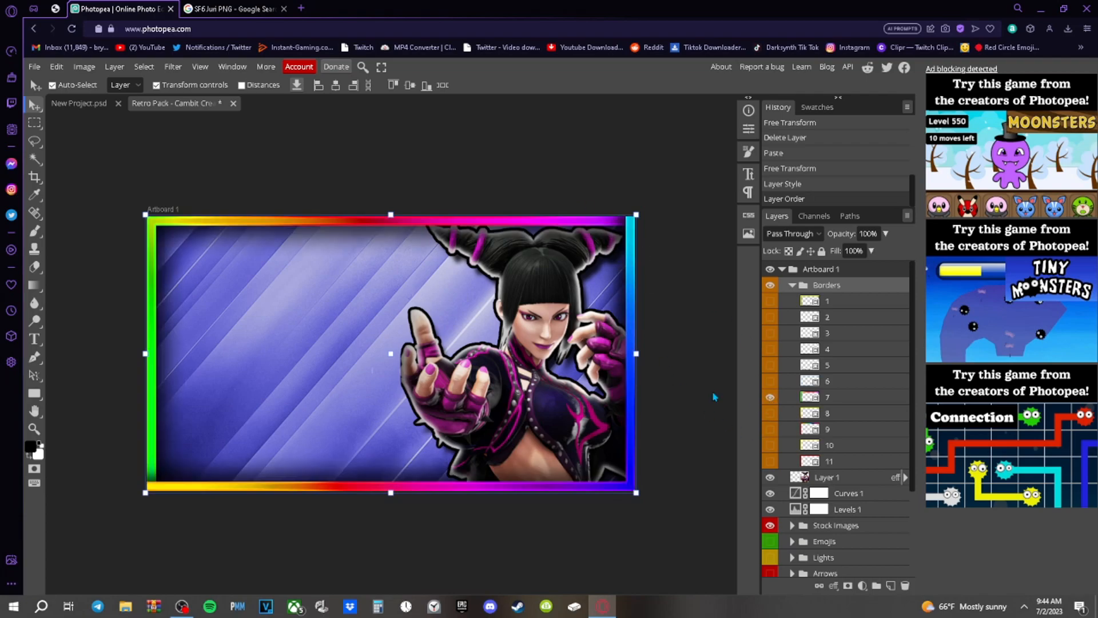
pyautogui.click(770, 396)
pyautogui.click(770, 461)
pyautogui.click(770, 461)
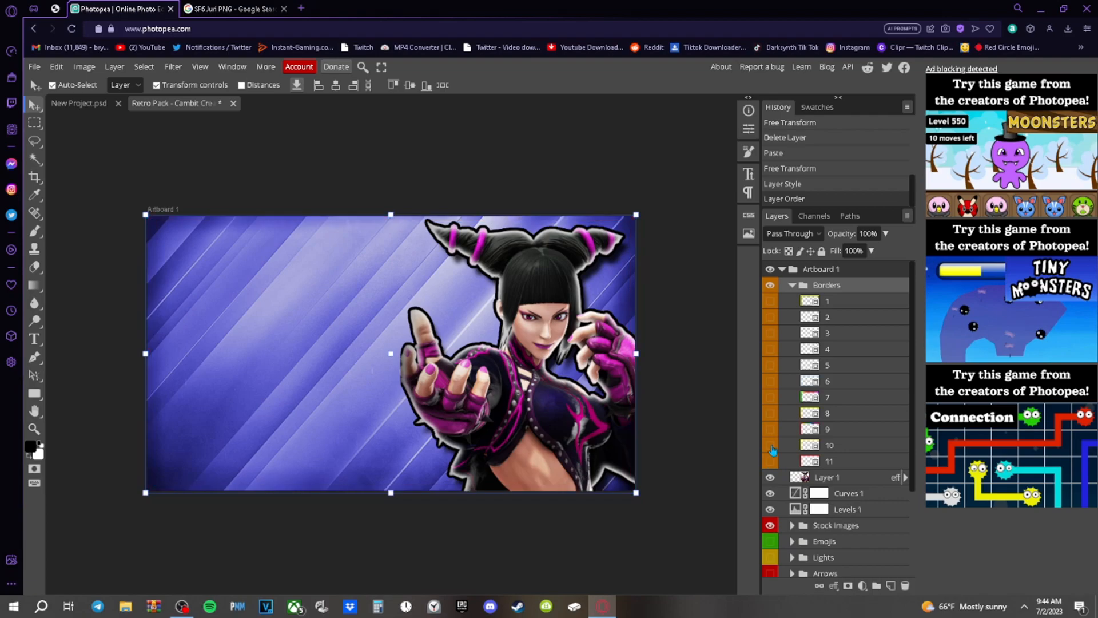
pyautogui.click(770, 445)
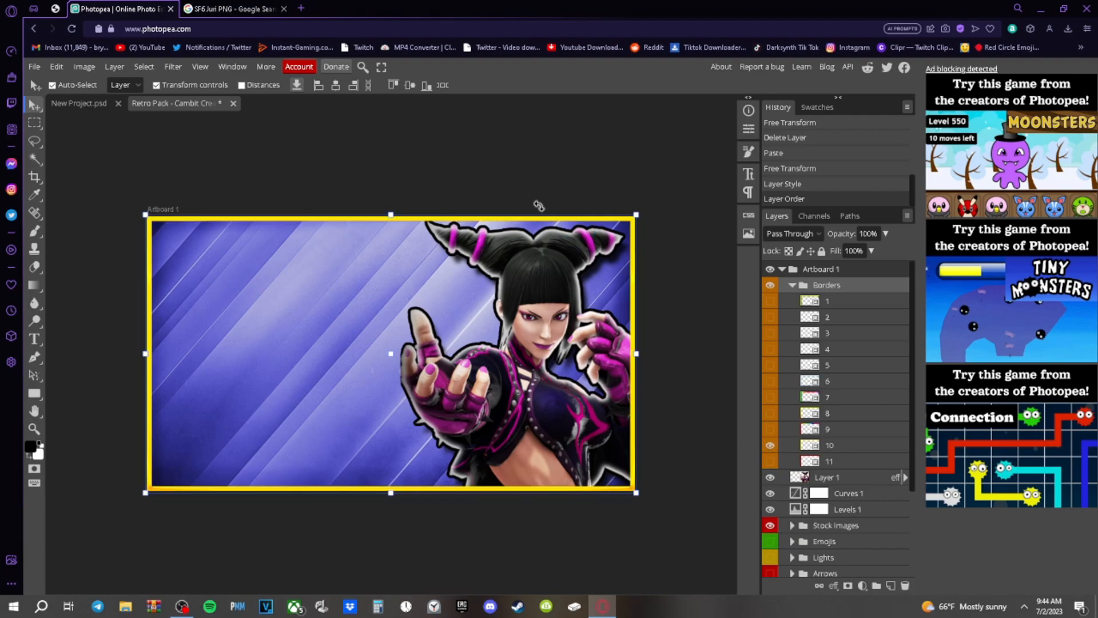
pyautogui.click(768, 445)
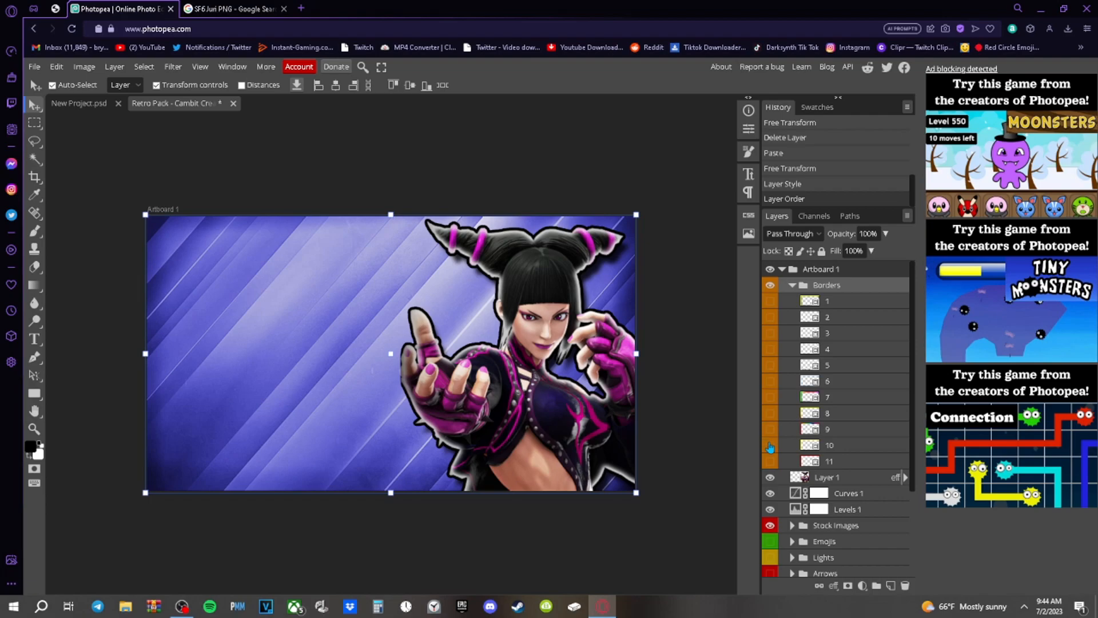
pyautogui.click(770, 445)
pyautogui.click(770, 447)
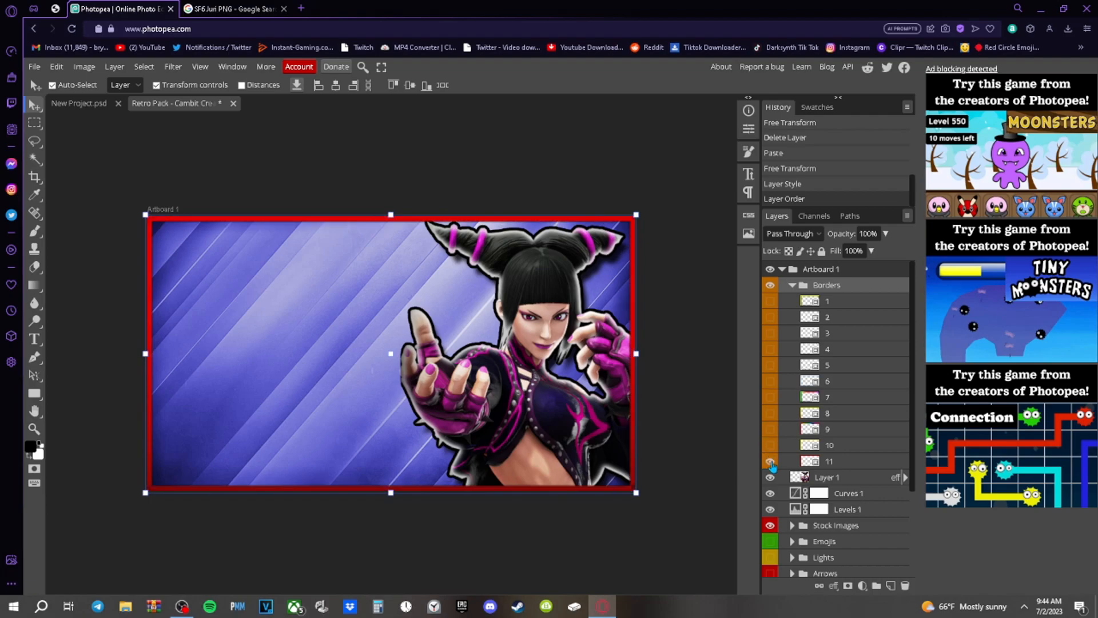
# Show border 9, the red frame with rainbow horizontal edges, and collapse the Borders group
pyautogui.click(770, 431)
pyautogui.click(680, 240)
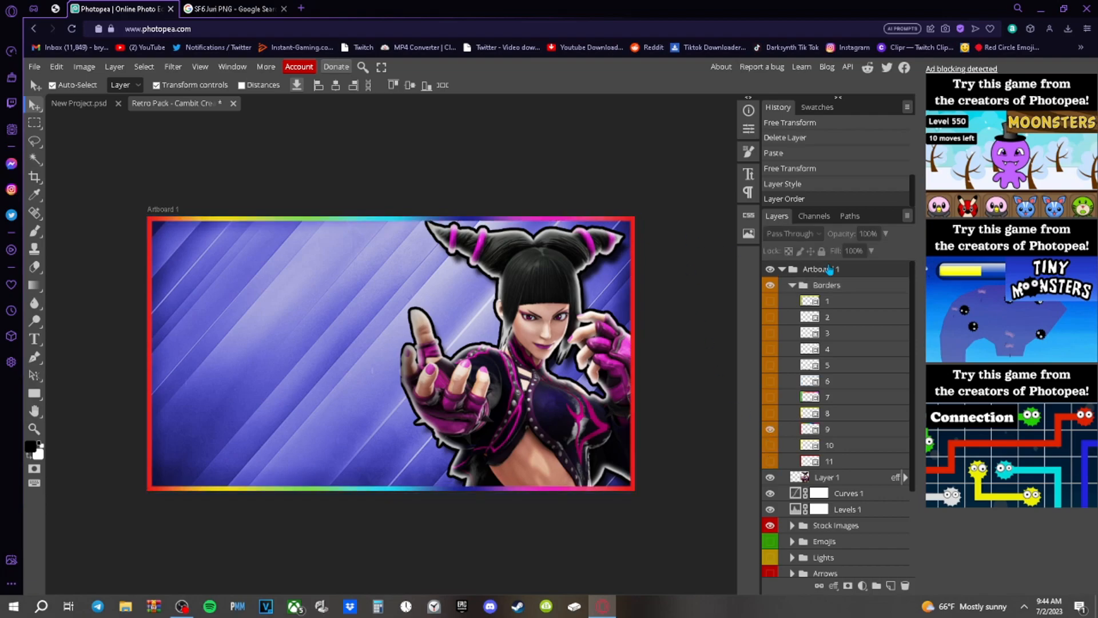
pyautogui.click(792, 284)
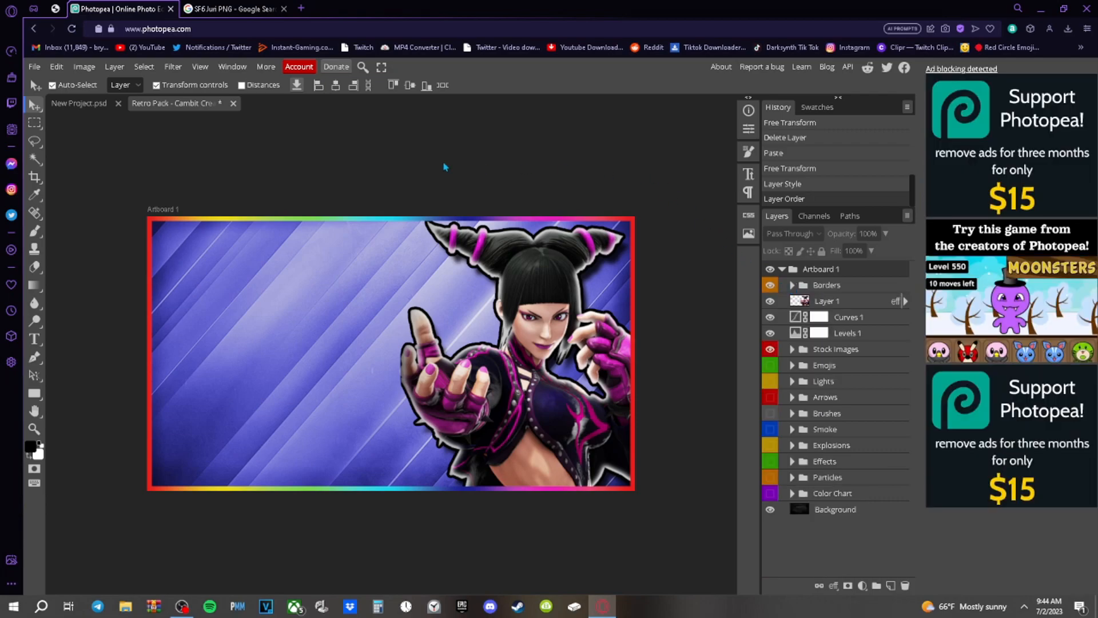
# Add a text box reading "JURI" in black 24 px GreatLakesNF across the empty area beside the character
pyautogui.click(34, 338)
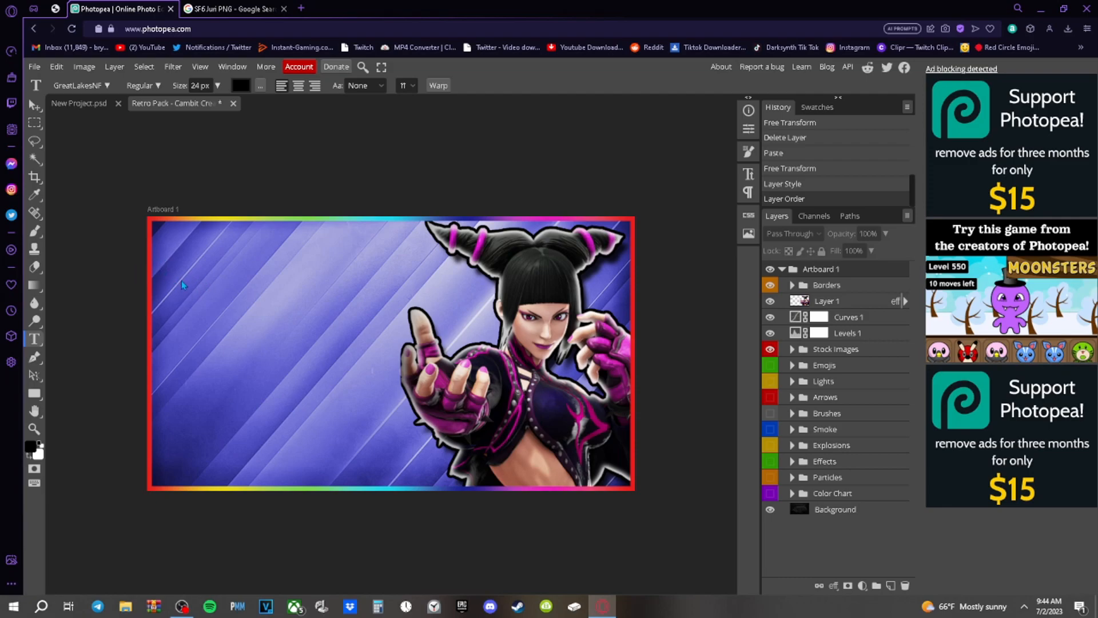
pyautogui.moveTo(161, 280); pyautogui.dragTo(487, 353)
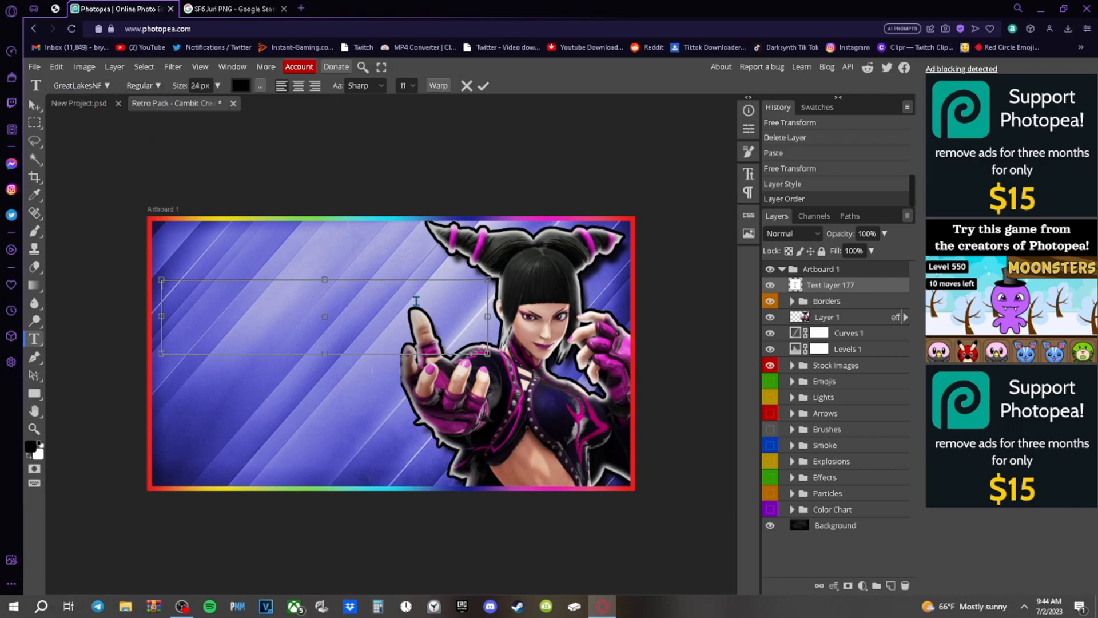
pyautogui.write('JURI')
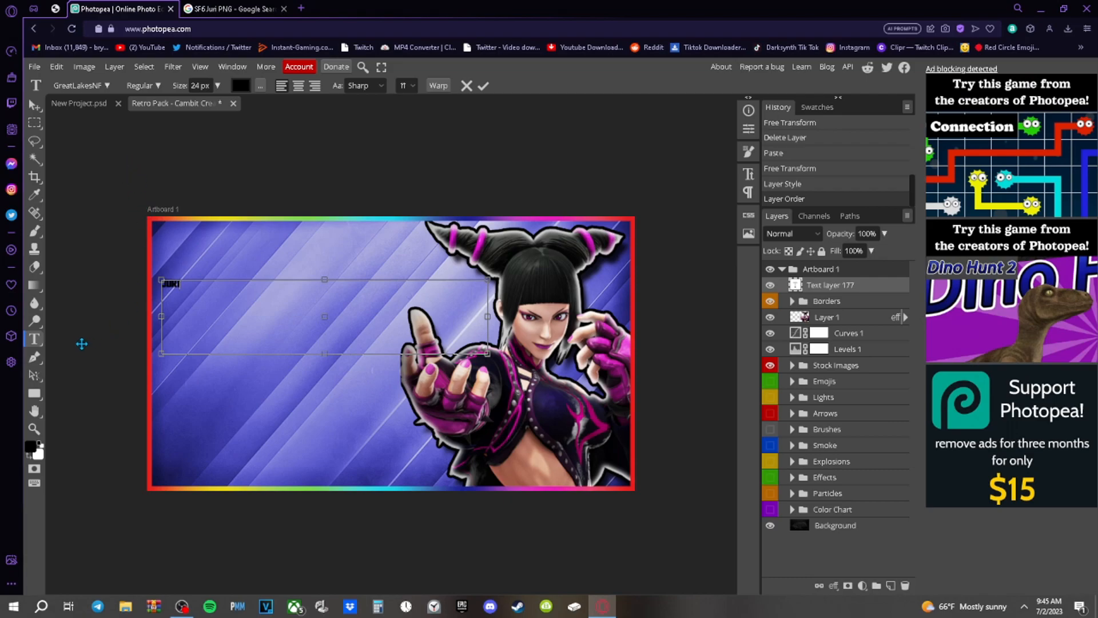
pyautogui.click(37, 340)
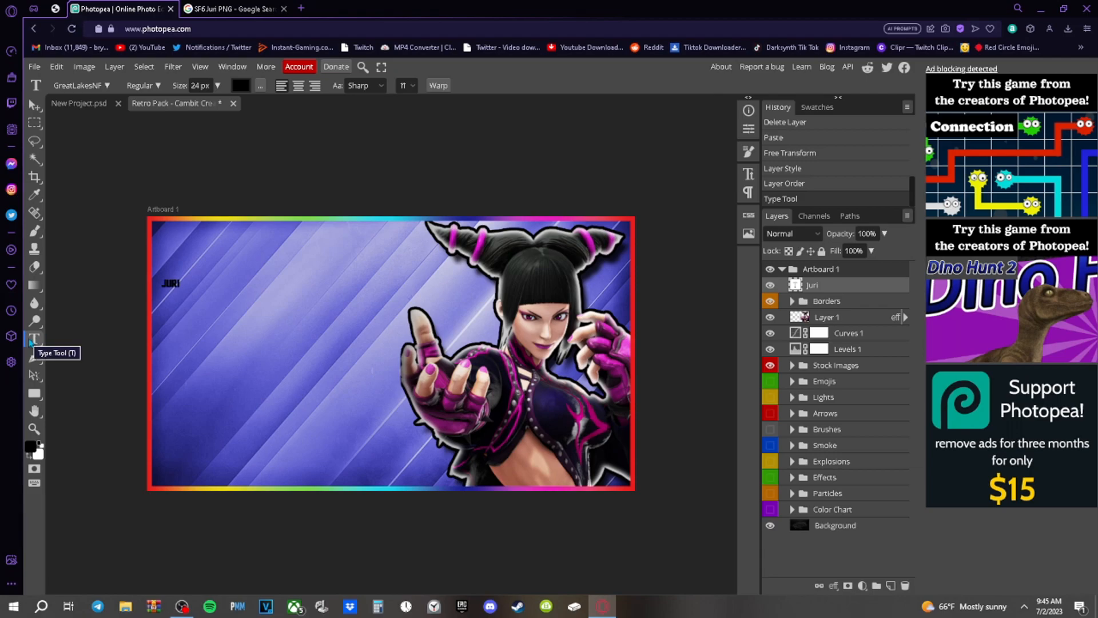
pyautogui.moveTo(174, 259); pyautogui.dragTo(324, 294)
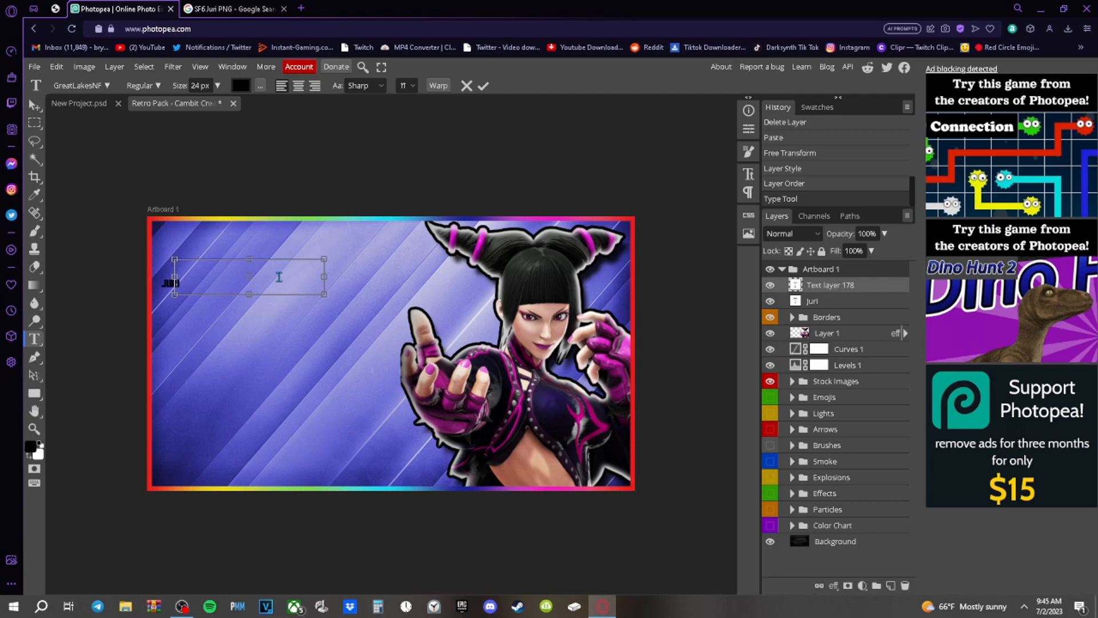
pyautogui.press('Escape')
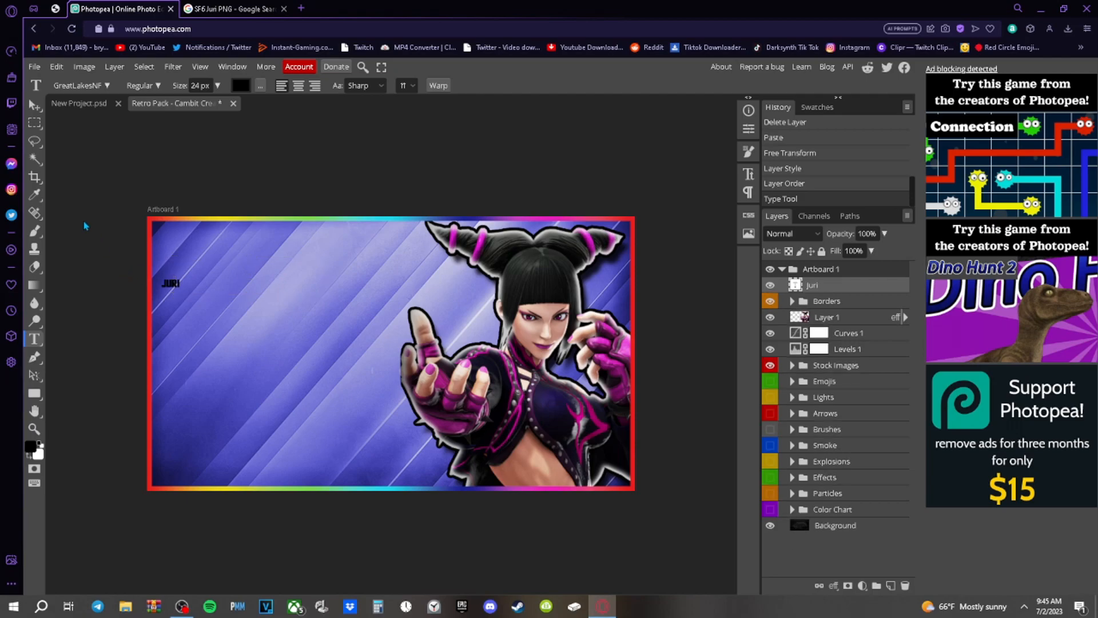
# Scale the JURI text to about 1121% and place it in the artboard's upper part beside the character's hair
pyautogui.click(34, 105)
pyautogui.moveTo(183, 283); pyautogui.dragTo(301, 292)
pyautogui.moveTo(266, 288); pyautogui.dragTo(381, 277)
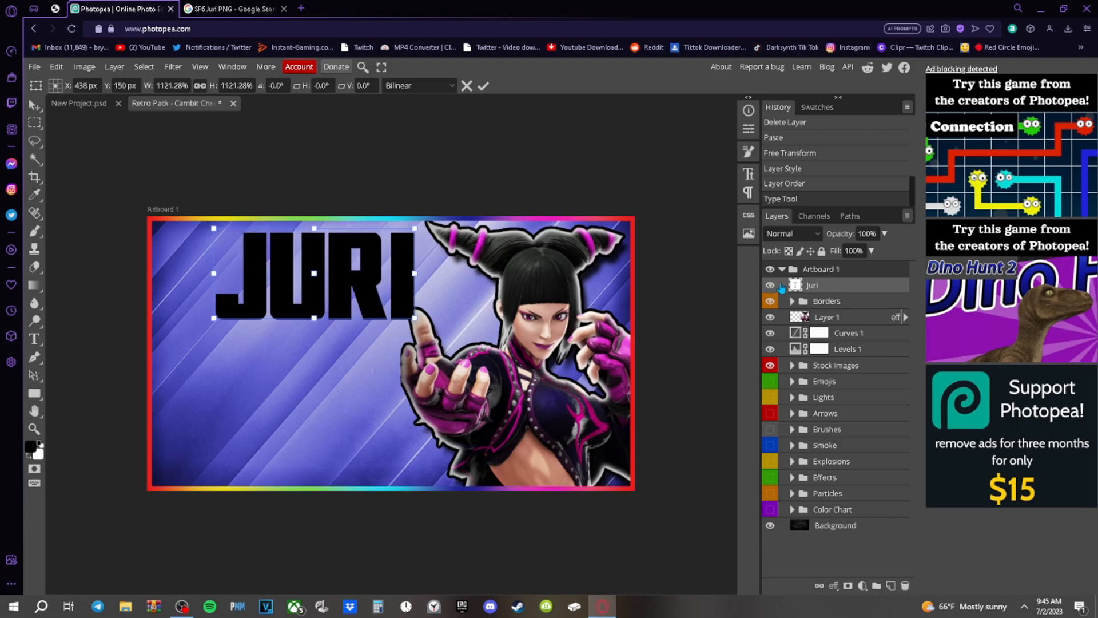
# Reorder the JURI text layer directly below Layer 1 and shift the text slightly left and up
pyautogui.moveTo(857, 293); pyautogui.dragTo(867, 326)
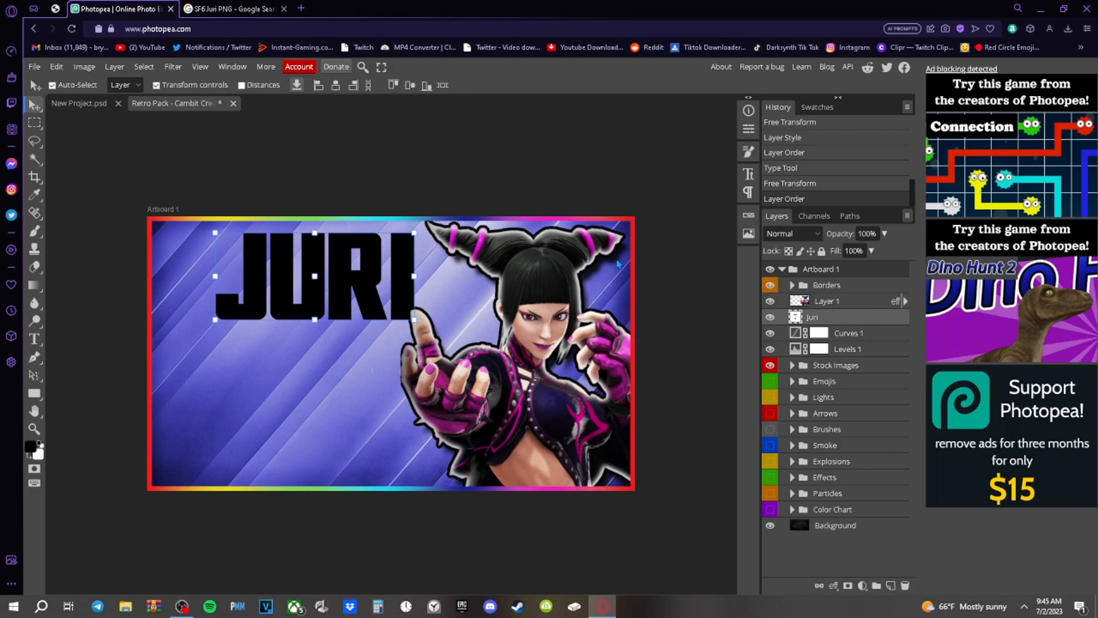
pyautogui.moveTo(379, 270); pyautogui.dragTo(367, 268)
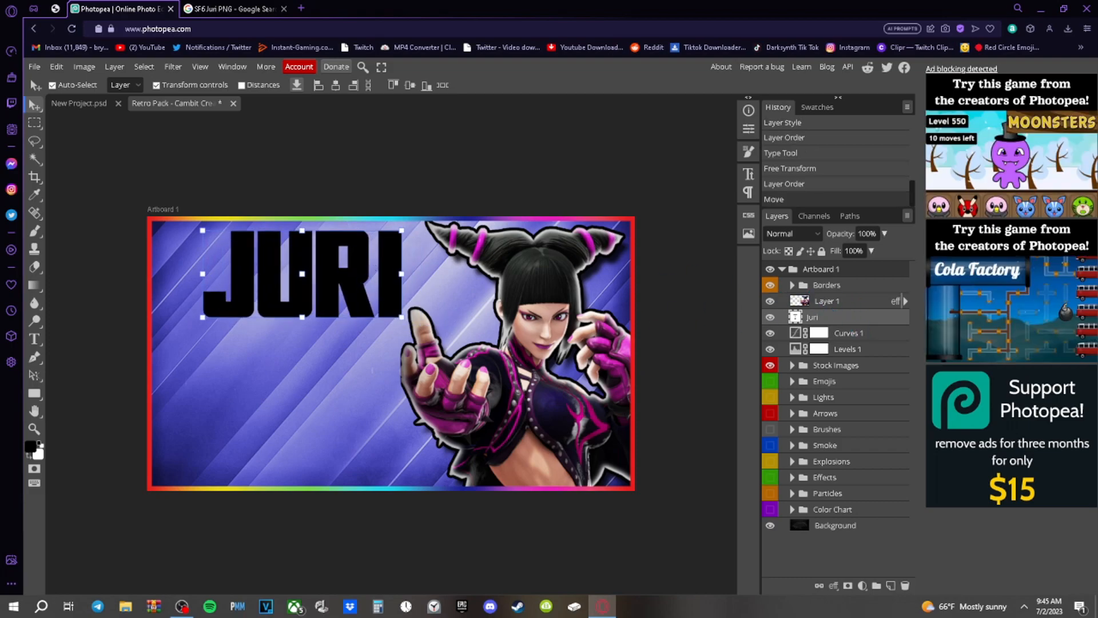
# Enlarge the JURI text to about 107% and nudge it slightly down beside the character's hair
pyautogui.moveTo(297, 315); pyautogui.dragTo(301, 317)
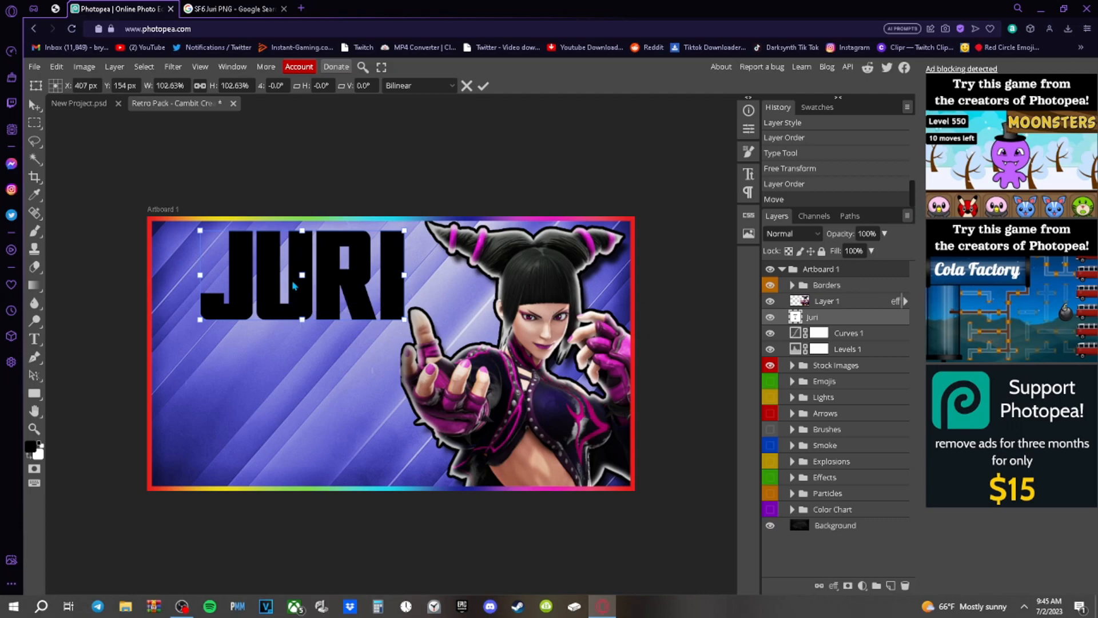
pyautogui.moveTo(355, 294); pyautogui.dragTo(353, 298)
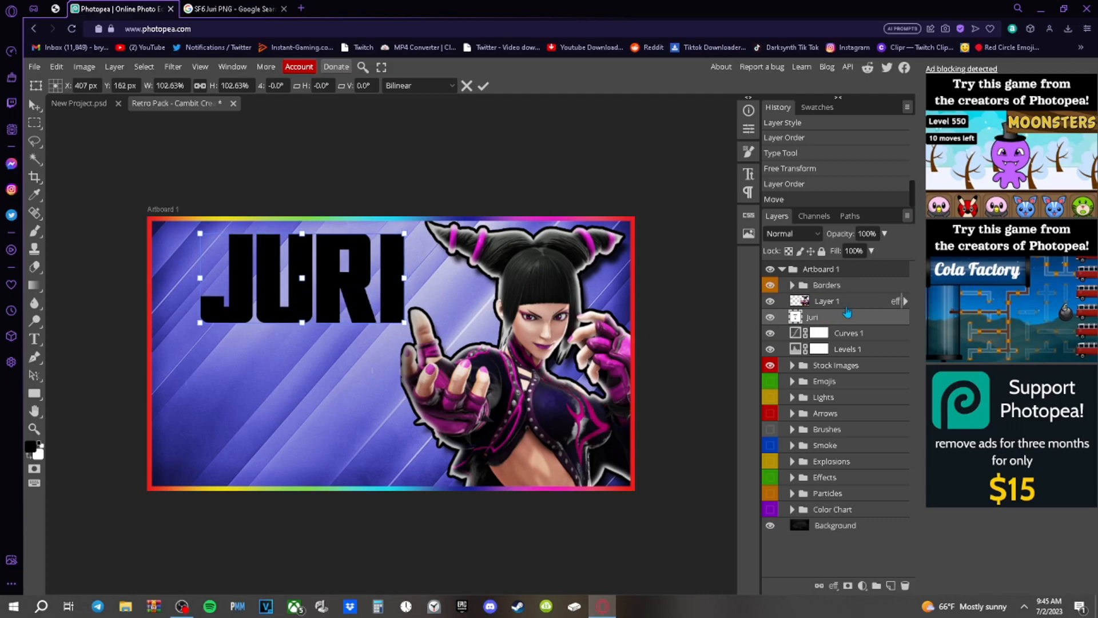
pyautogui.moveTo(302, 323); pyautogui.dragTo(303, 330)
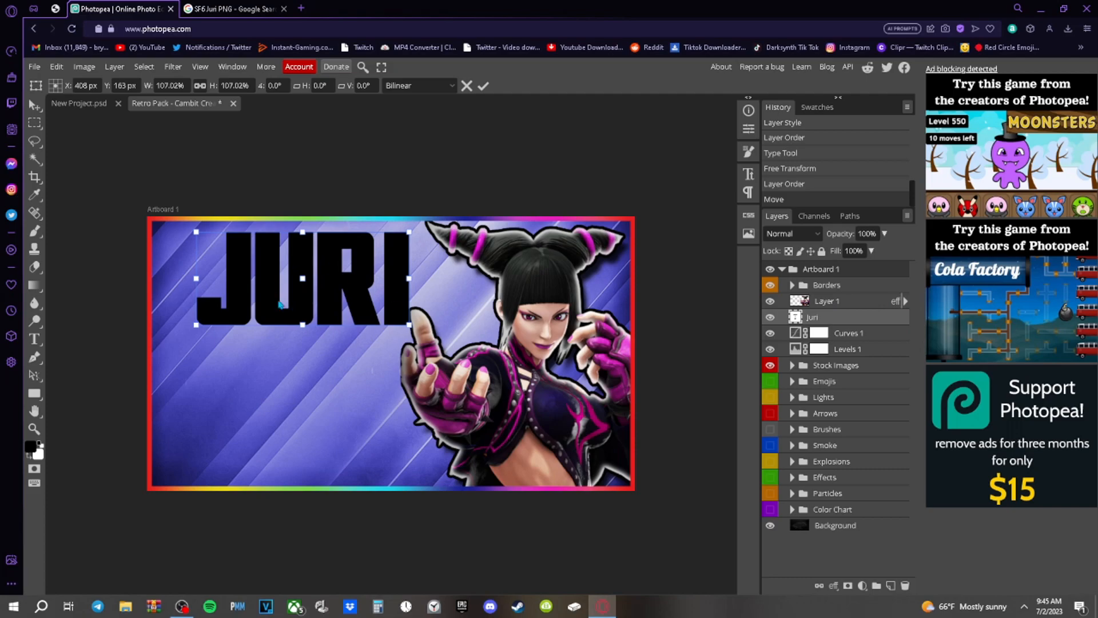
pyautogui.press('Return')
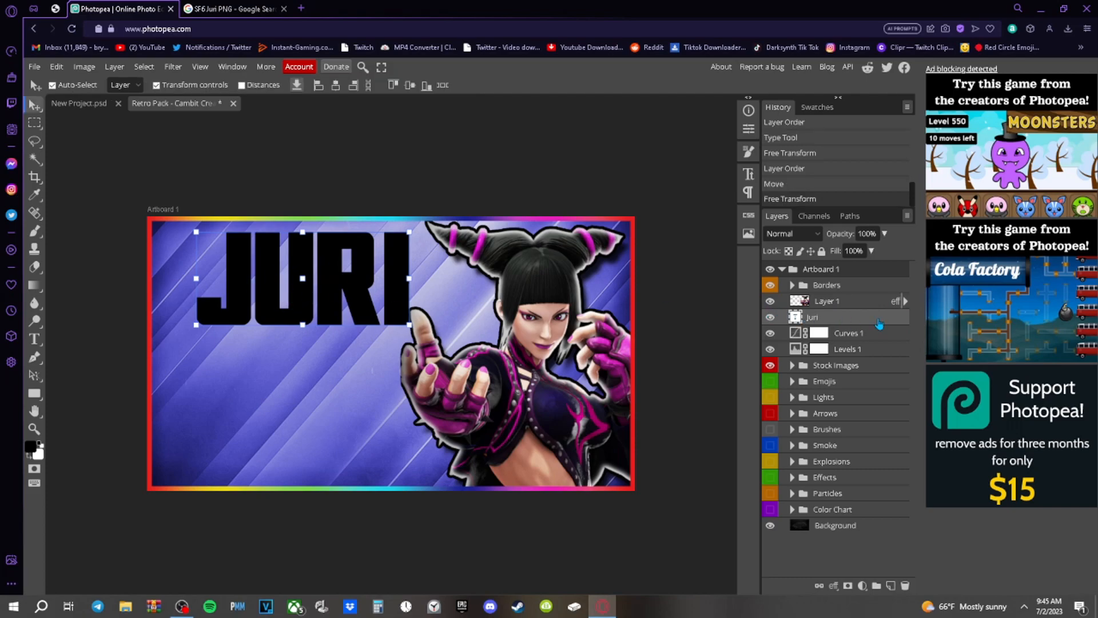
# Add a linear gradient overlay to the JURI text and set its 100% color stop to red ff0000
pyautogui.doubleClick(879, 320)
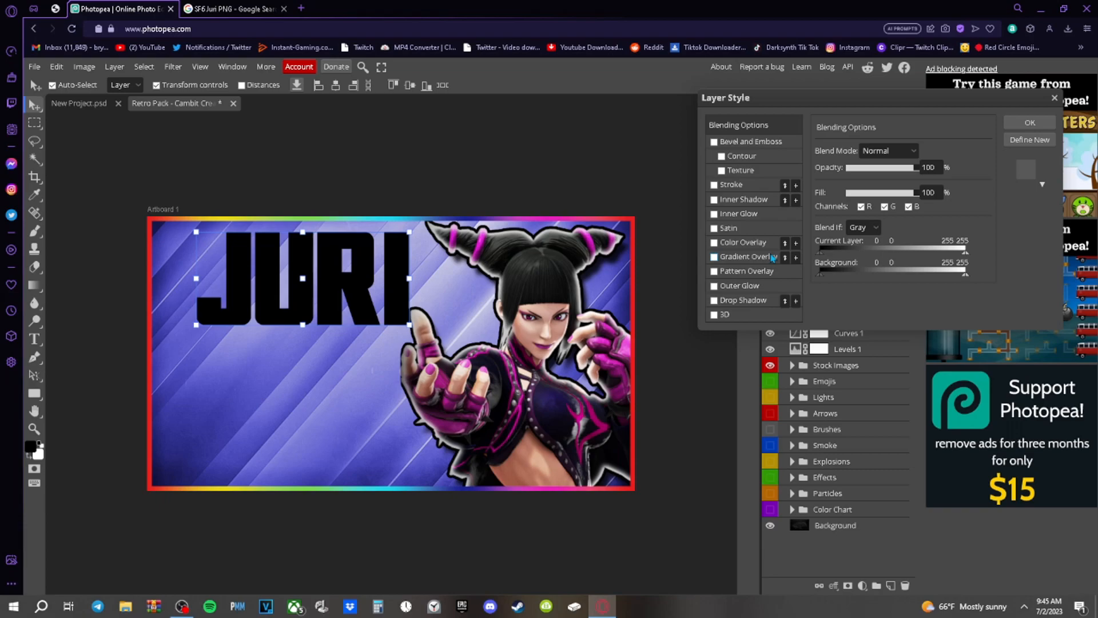
pyautogui.click(768, 260)
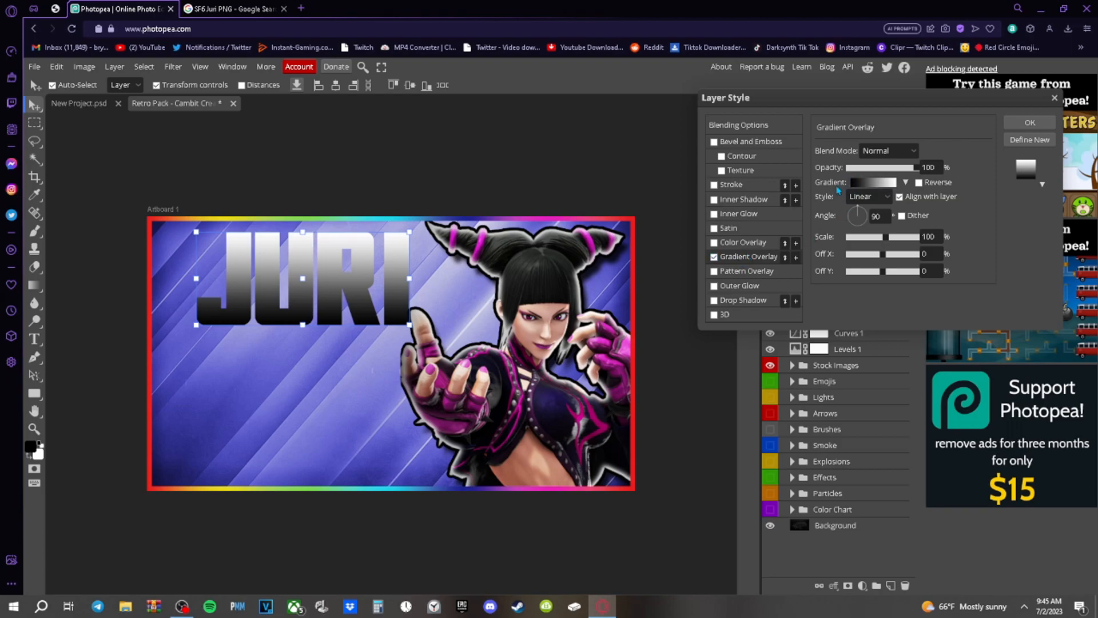
pyautogui.click(873, 189)
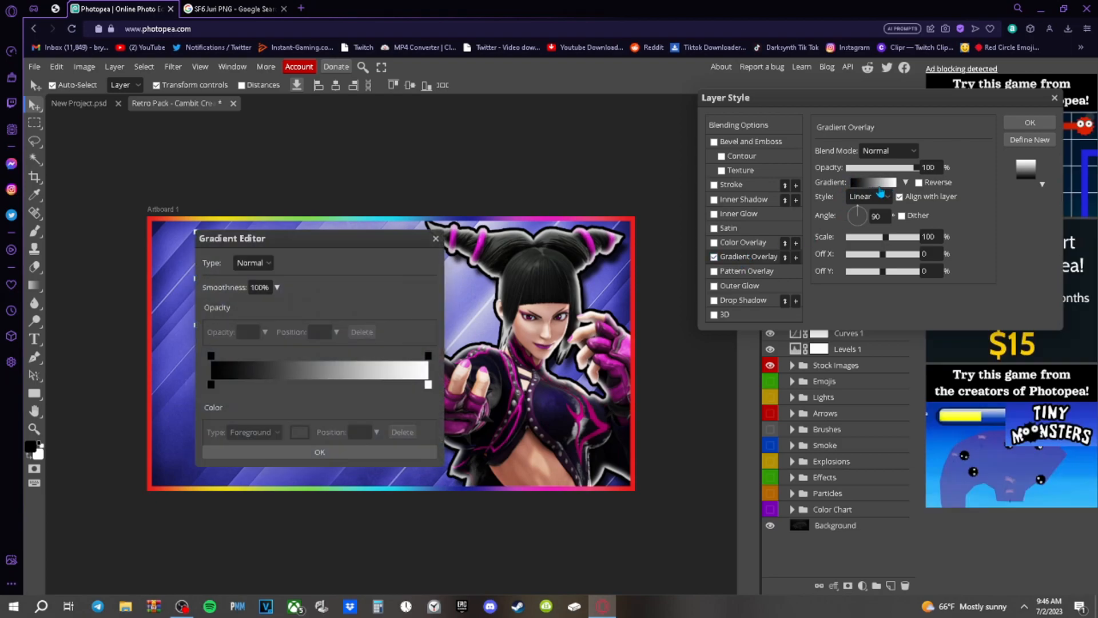
pyautogui.moveTo(382, 248); pyautogui.dragTo(931, 166)
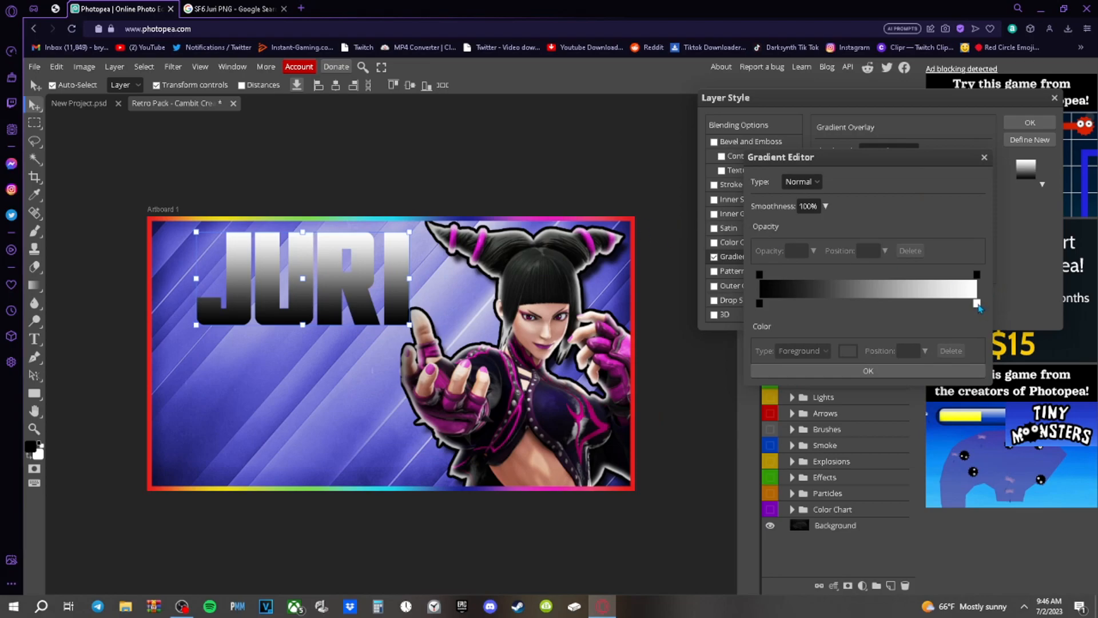
pyautogui.doubleClick(978, 306)
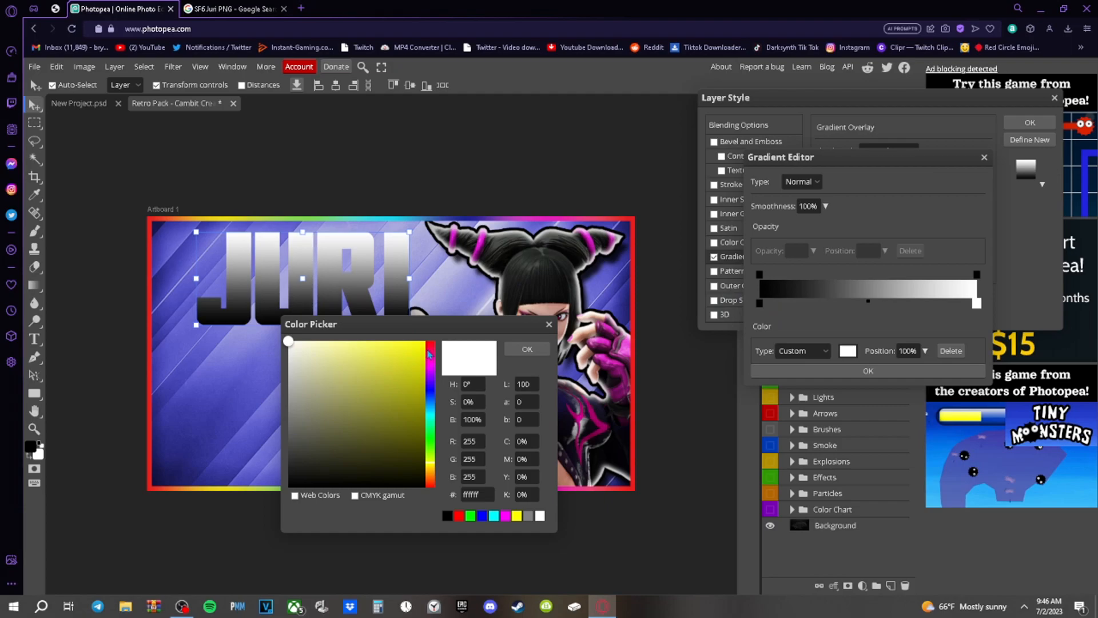
pyautogui.click(433, 344)
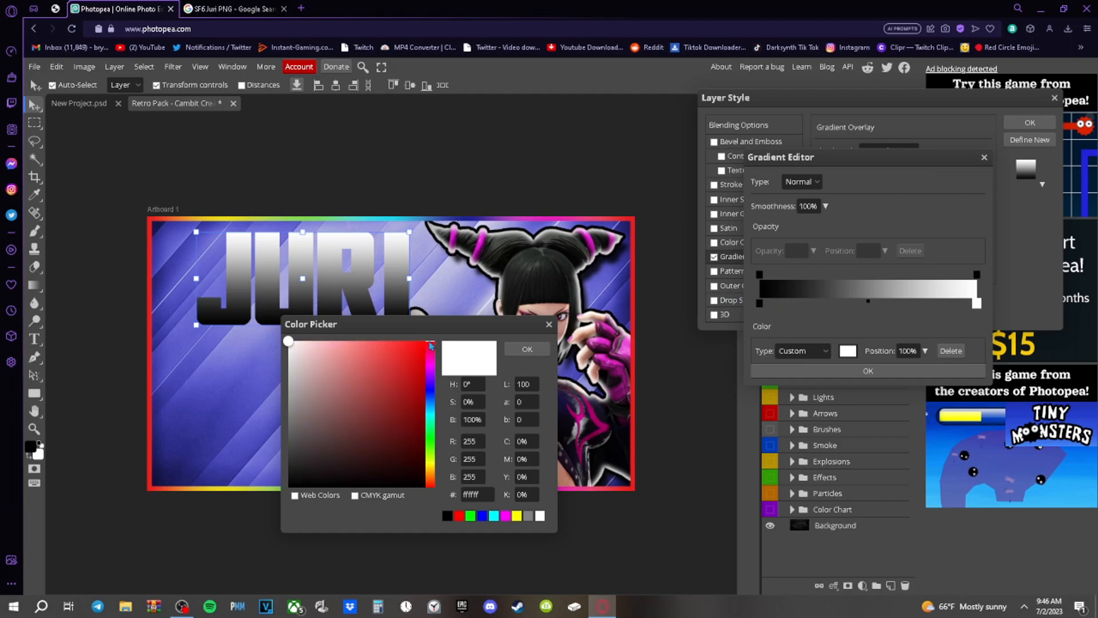
pyautogui.click(425, 341)
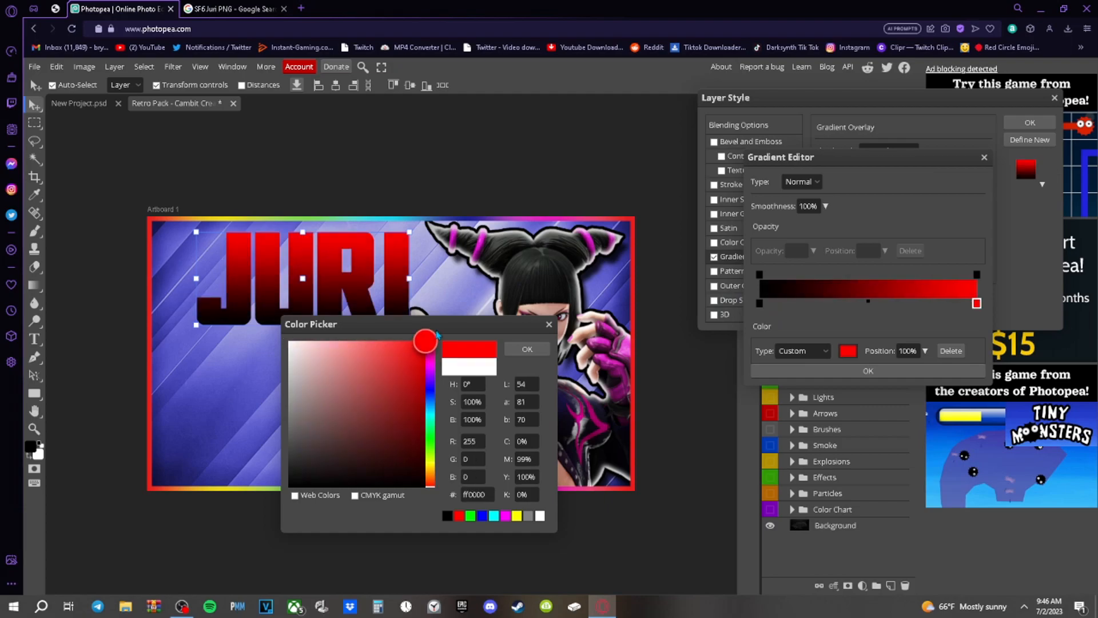
pyautogui.click(527, 349)
# Set the gradient's 0% color stop to dark red ac0000
pyautogui.click(759, 303)
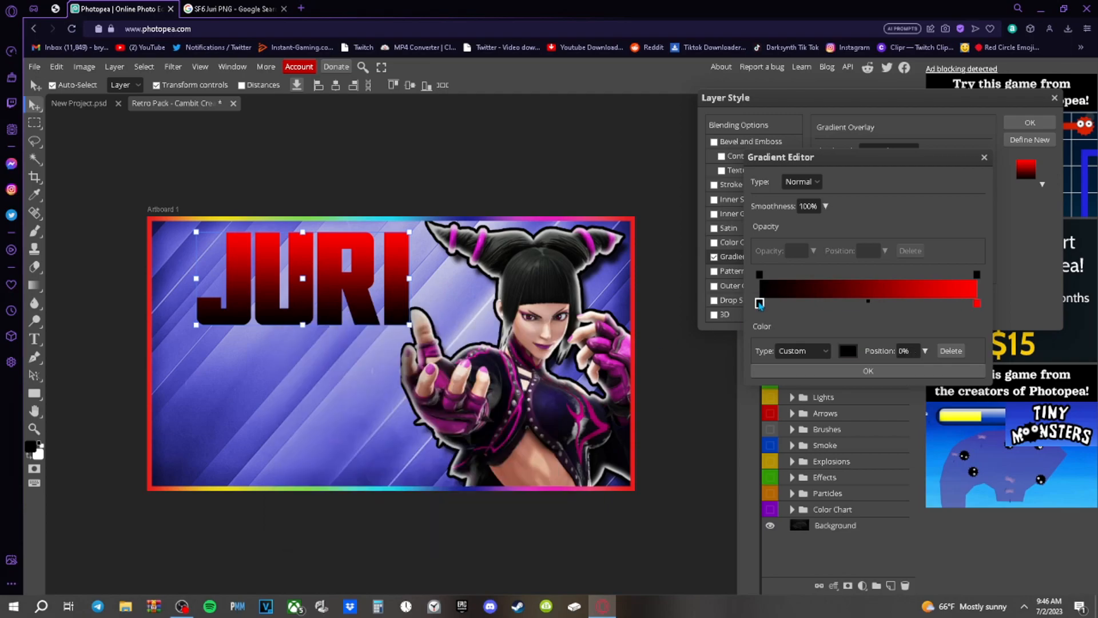
pyautogui.click(848, 351)
pyautogui.moveTo(430, 450); pyautogui.dragTo(430, 477)
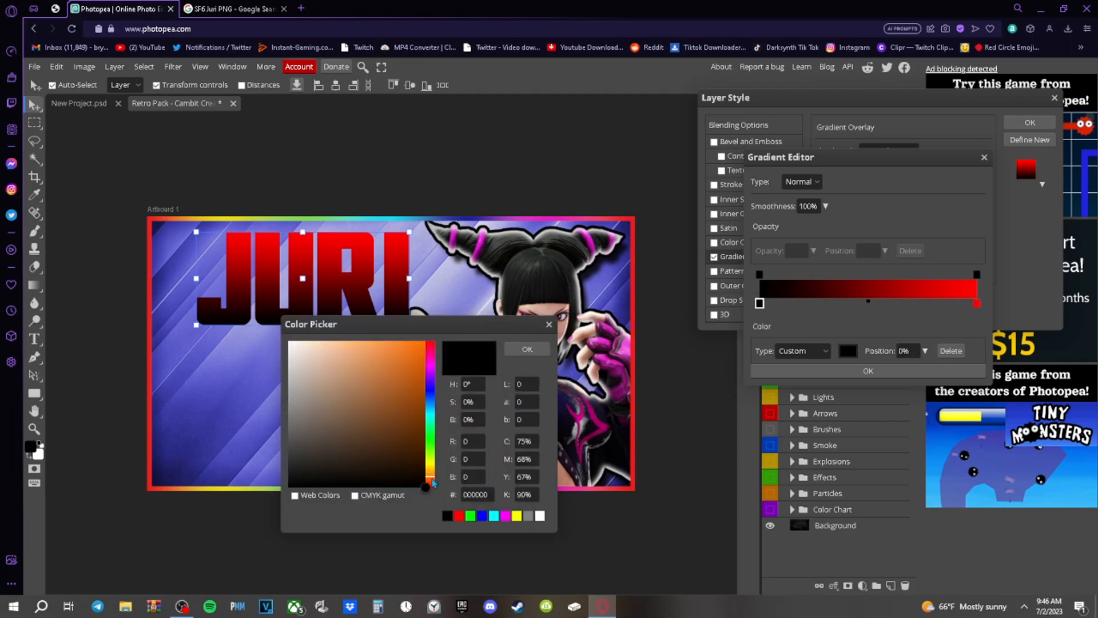
pyautogui.click(425, 341)
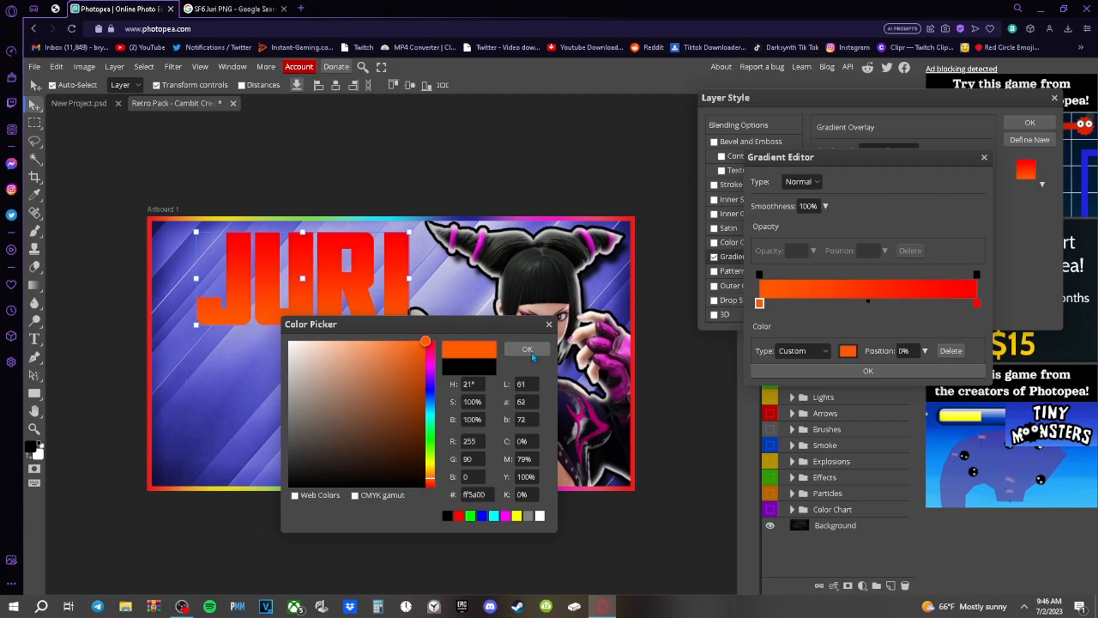
pyautogui.moveTo(425, 375)
pyautogui.mouseDown()
pyautogui.moveTo(442, 330)
pyautogui.moveTo(425, 361)
pyautogui.moveTo(434, 393)
pyautogui.mouseUp()
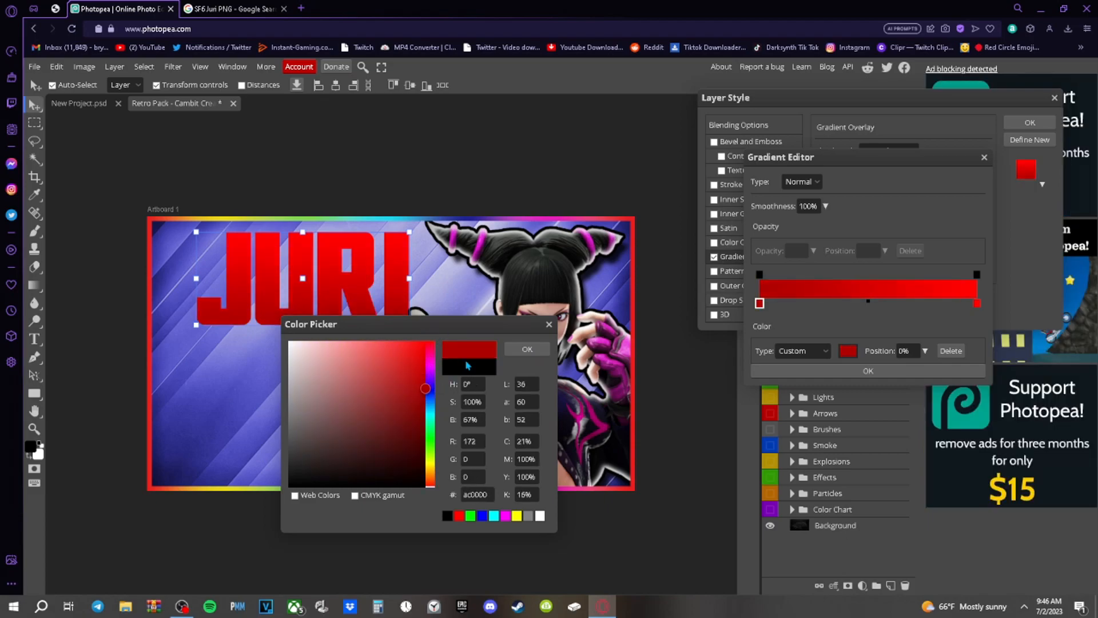
pyautogui.click(527, 350)
# Reapply ff0000 to the gradient's 100% stop, make the 0% stop a slightly darker red and accept the gradient
pyautogui.doubleClick(976, 303)
pyautogui.click(426, 342)
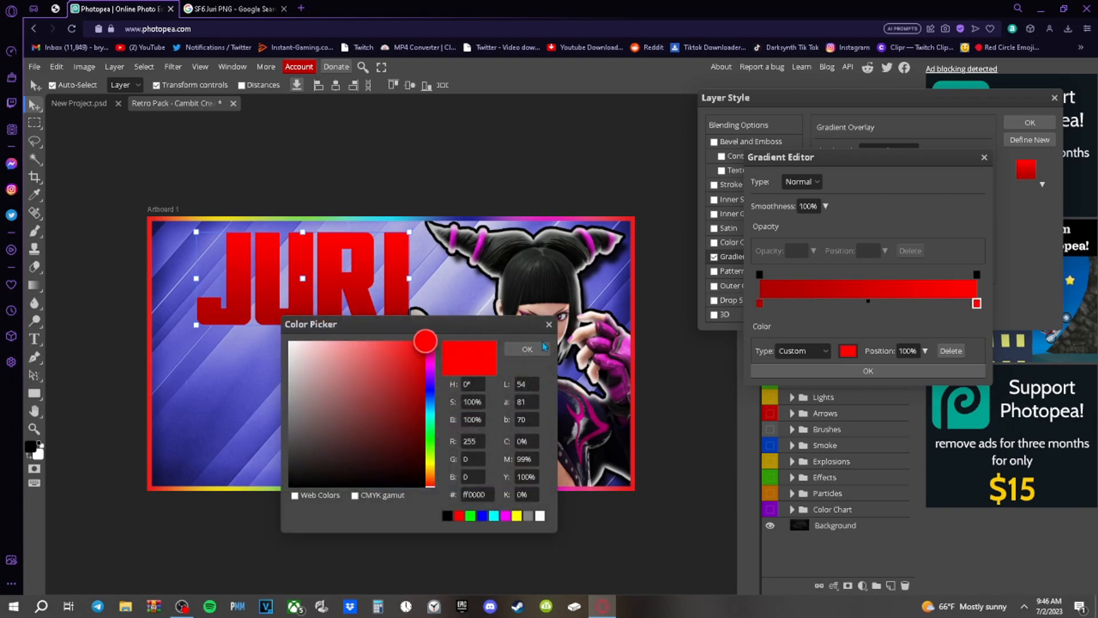
pyautogui.click(544, 347)
pyautogui.doubleClick(760, 304)
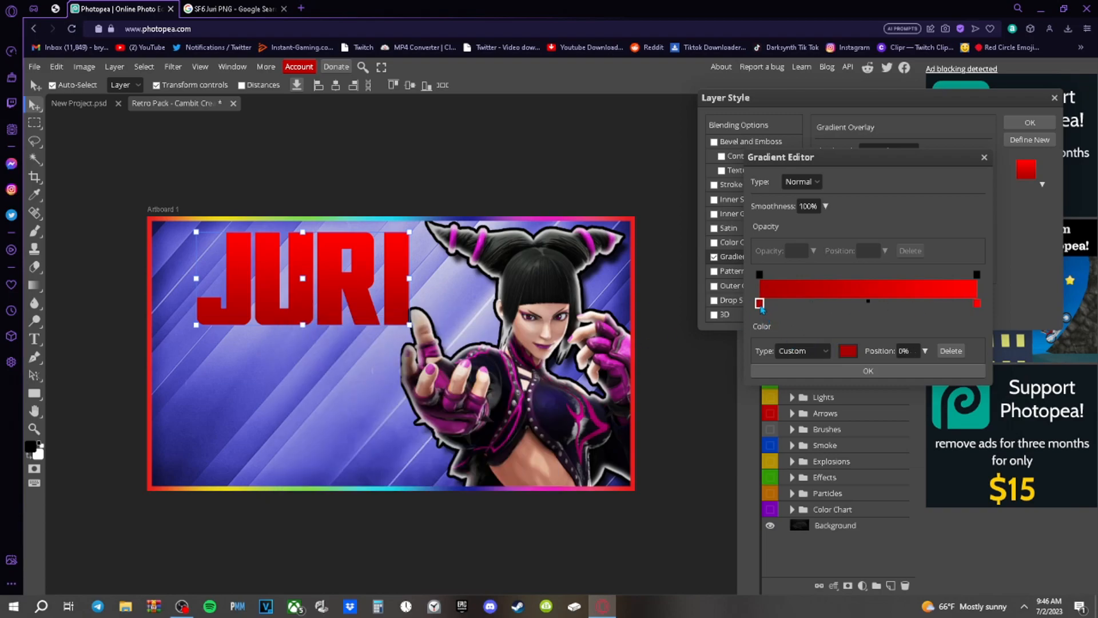
pyautogui.moveTo(426, 392); pyautogui.dragTo(425, 398)
pyautogui.click(543, 351)
pyautogui.click(845, 370)
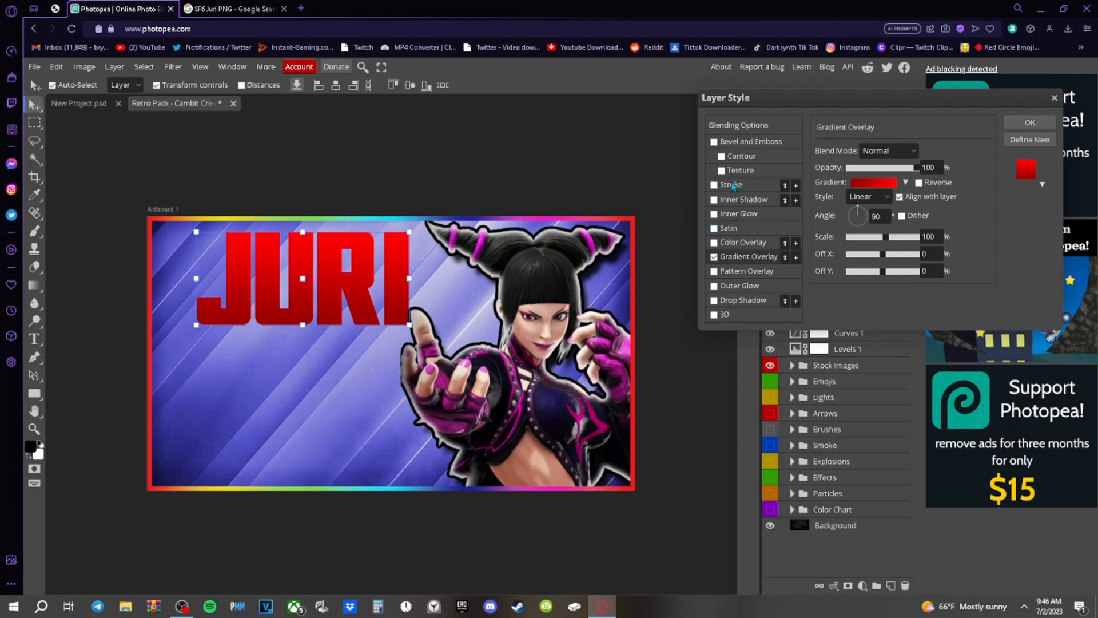
# Give the JURI text an 11 px black outside stroke and a pure red inner glow
pyautogui.click(731, 184)
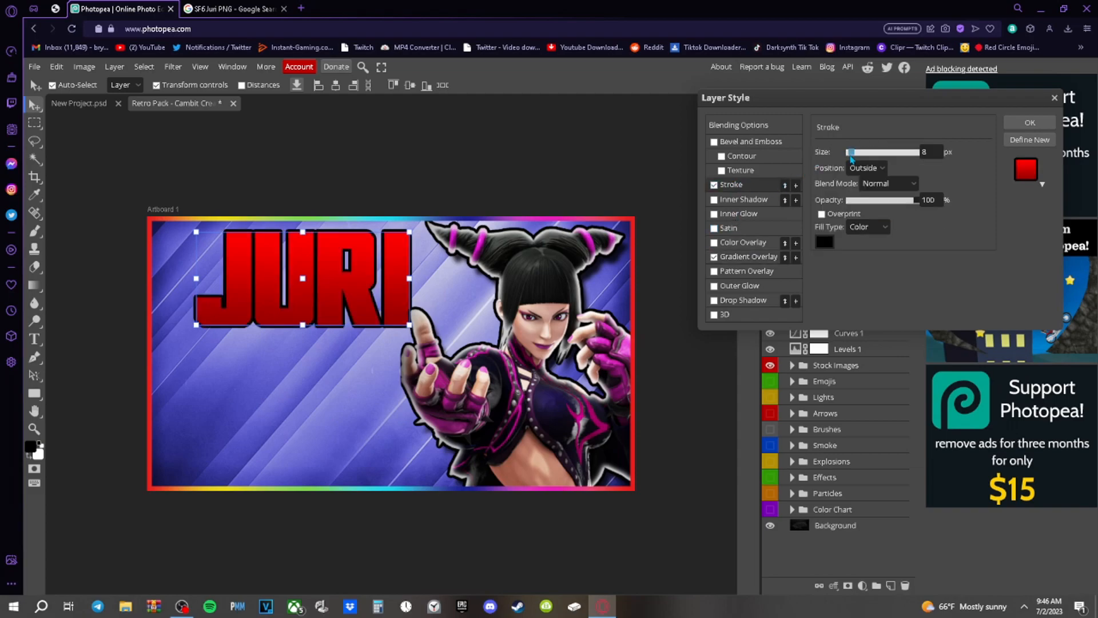
pyautogui.moveTo(853, 156)
pyautogui.mouseDown()
pyautogui.moveTo(866, 156)
pyautogui.moveTo(853, 156)
pyautogui.mouseUp()
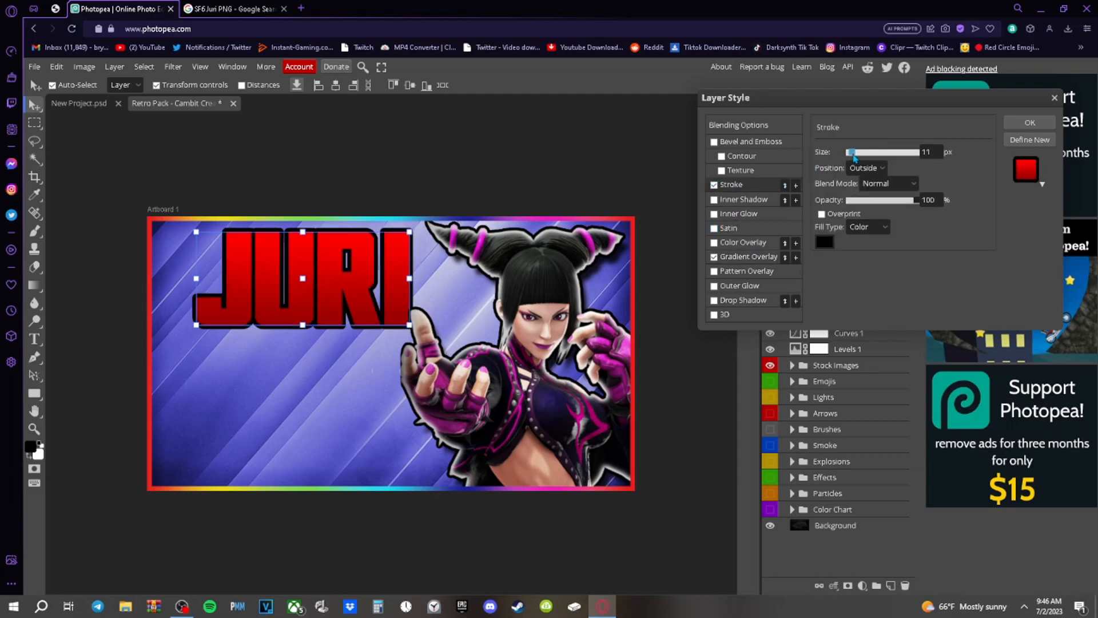
pyautogui.click(751, 215)
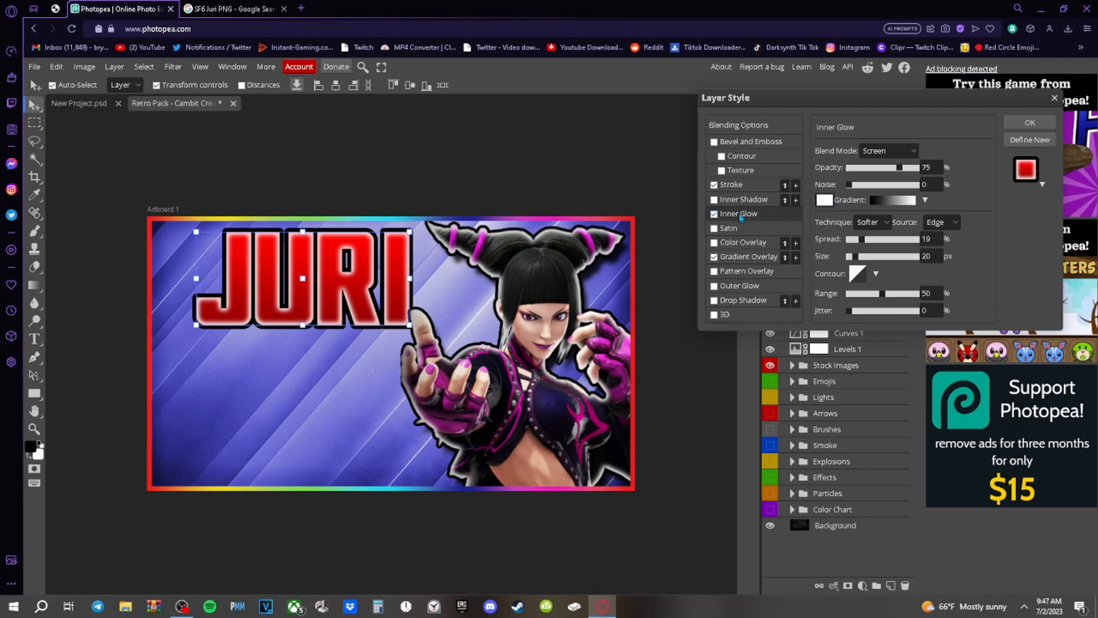
pyautogui.click(832, 206)
pyautogui.moveTo(384, 245); pyautogui.dragTo(823, 226)
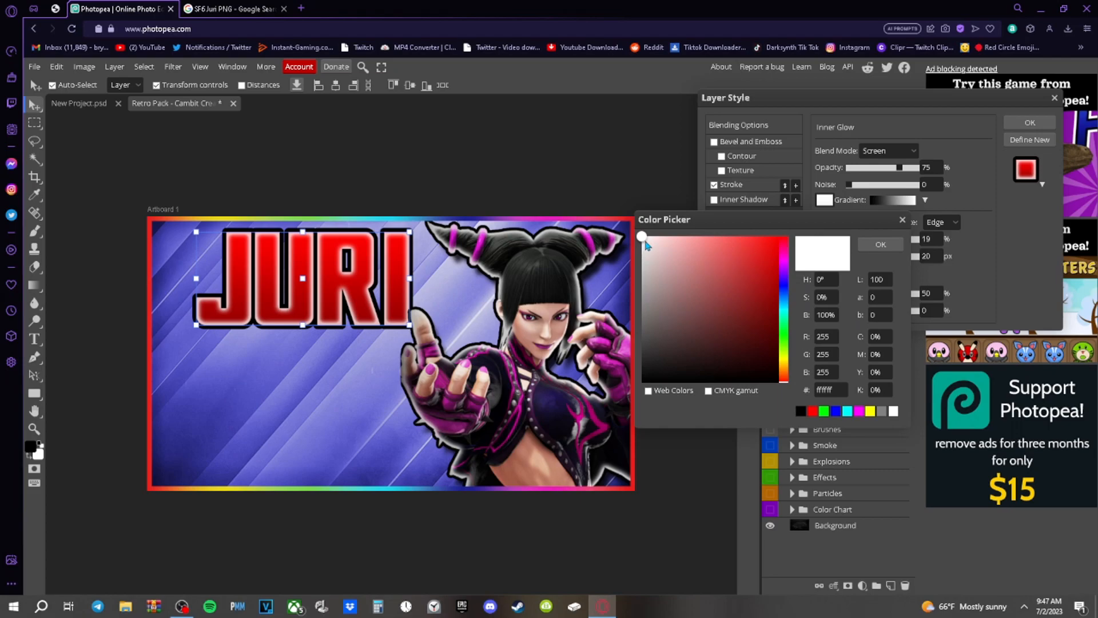
pyautogui.moveTo(775, 244); pyautogui.dragTo(798, 223)
pyautogui.click(880, 244)
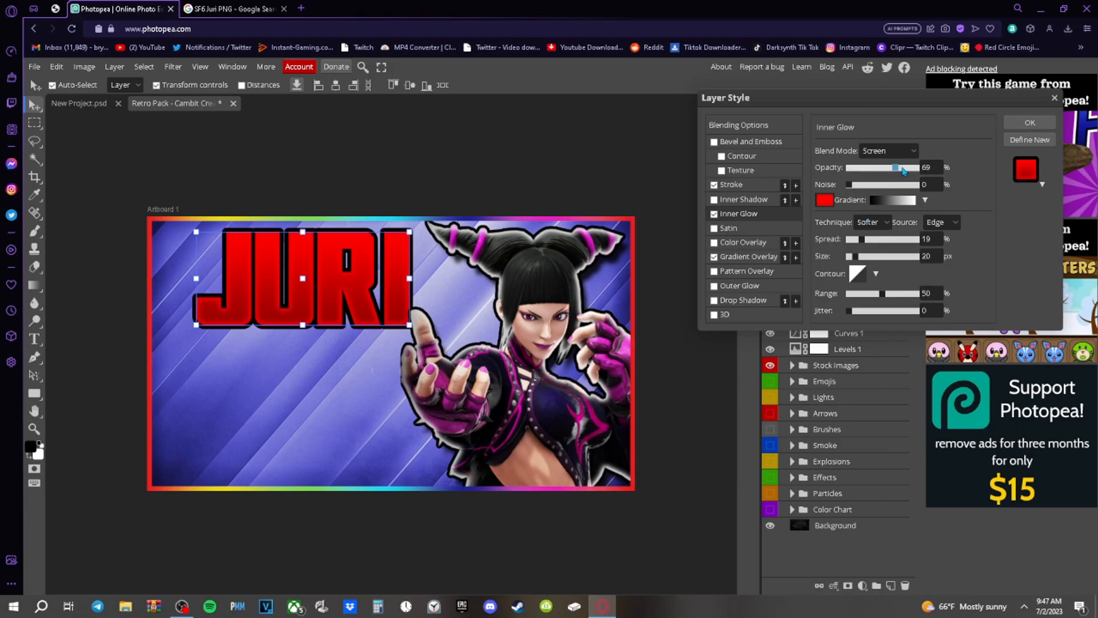
# Set the JURI text's inner glow to 100% opacity, 37% spread and about 20 px size
pyautogui.doubleClick(929, 168)
pyautogui.write('100')
pyautogui.click(654, 207)
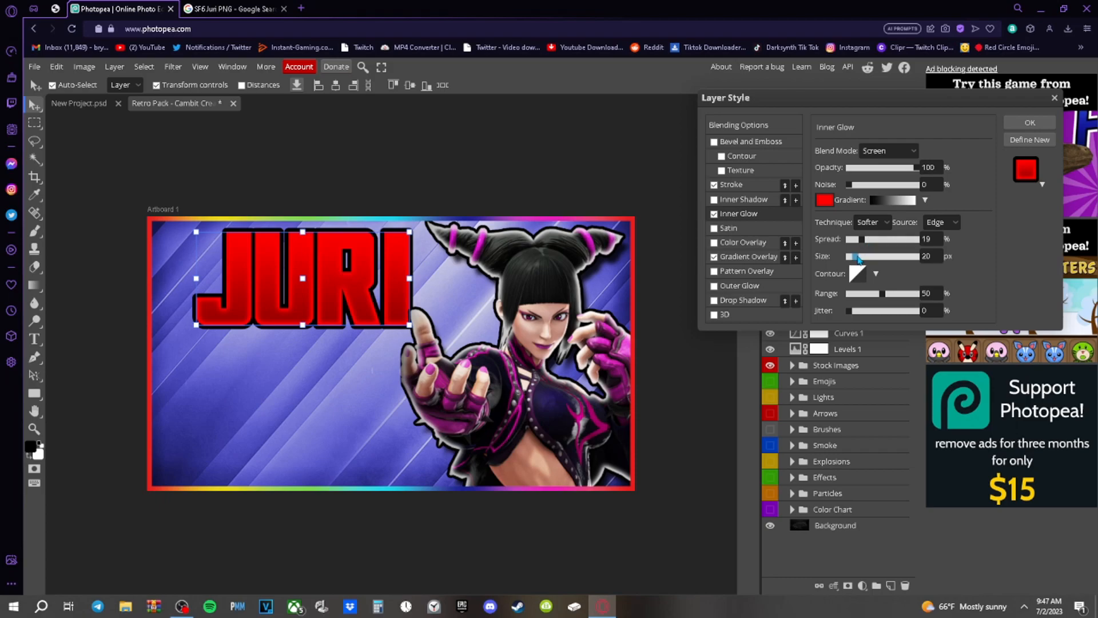
pyautogui.moveTo(858, 258); pyautogui.dragTo(876, 241)
pyautogui.moveTo(857, 259); pyautogui.dragTo(869, 254)
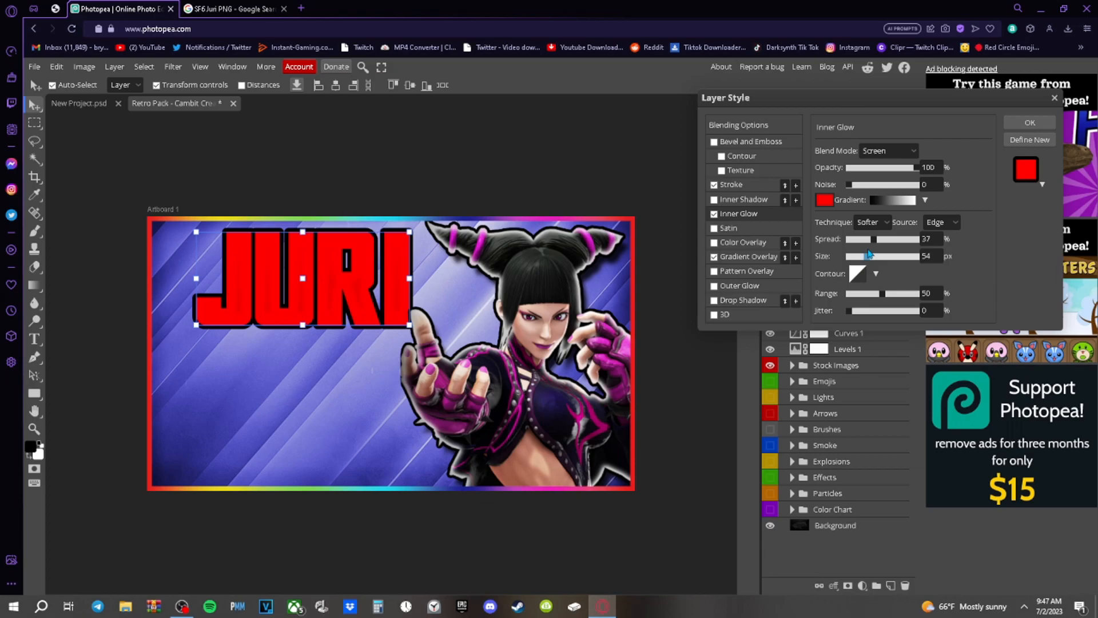
pyautogui.moveTo(864, 257); pyautogui.dragTo(855, 259)
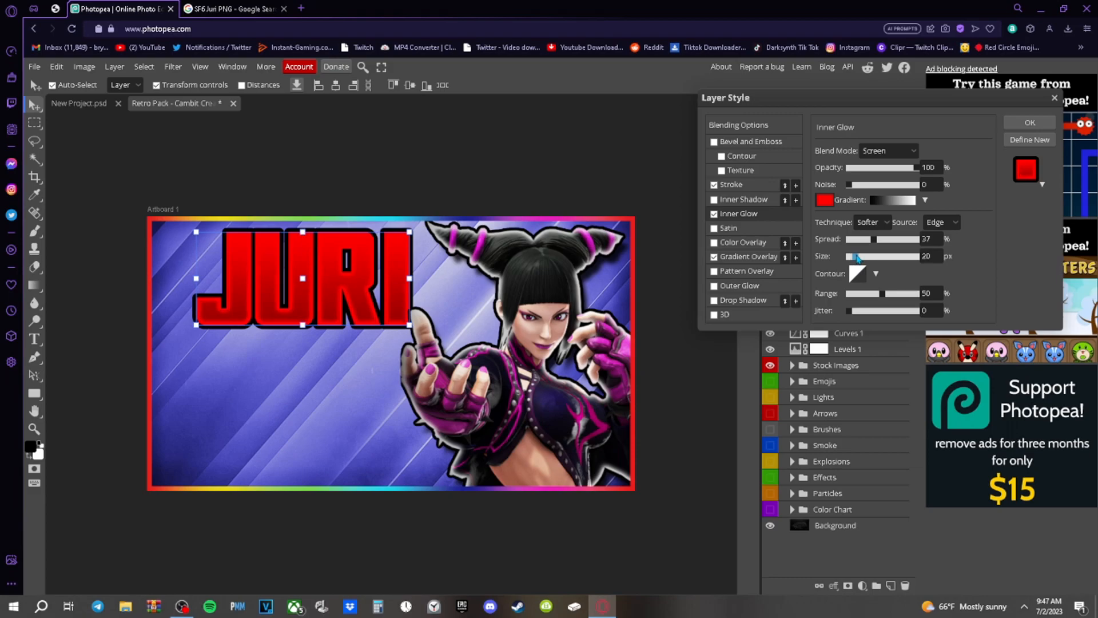
pyautogui.moveTo(859, 258); pyautogui.dragTo(856, 262)
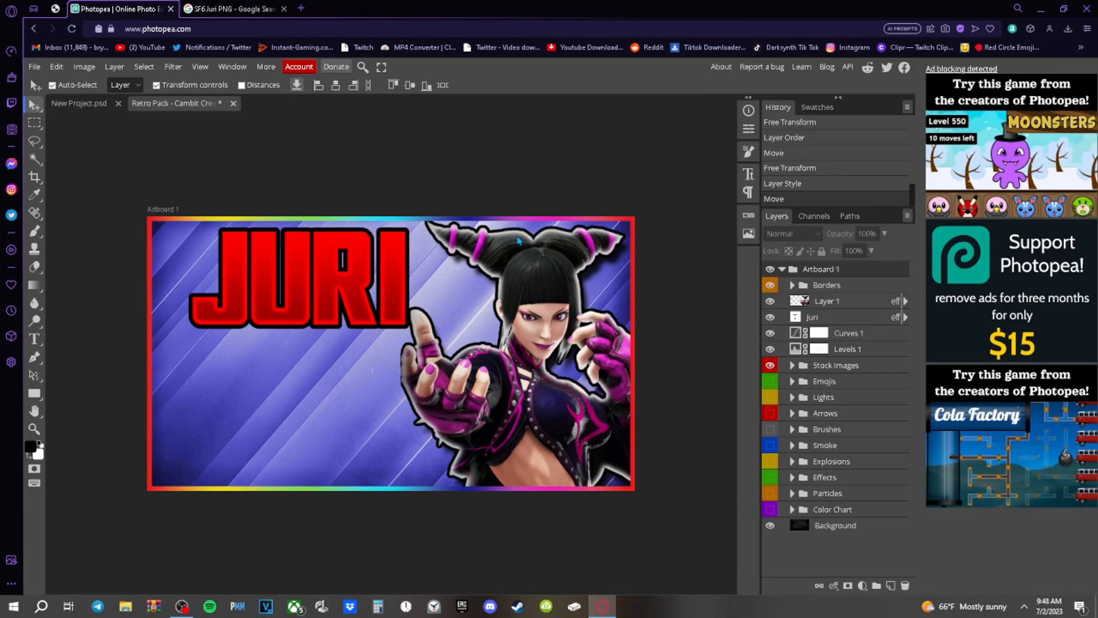
# Add a text box reading "COMBO" in black 288 px GreatLakesNF across the empty area below JURI, directly above the Juri layer
pyautogui.click(851, 319)
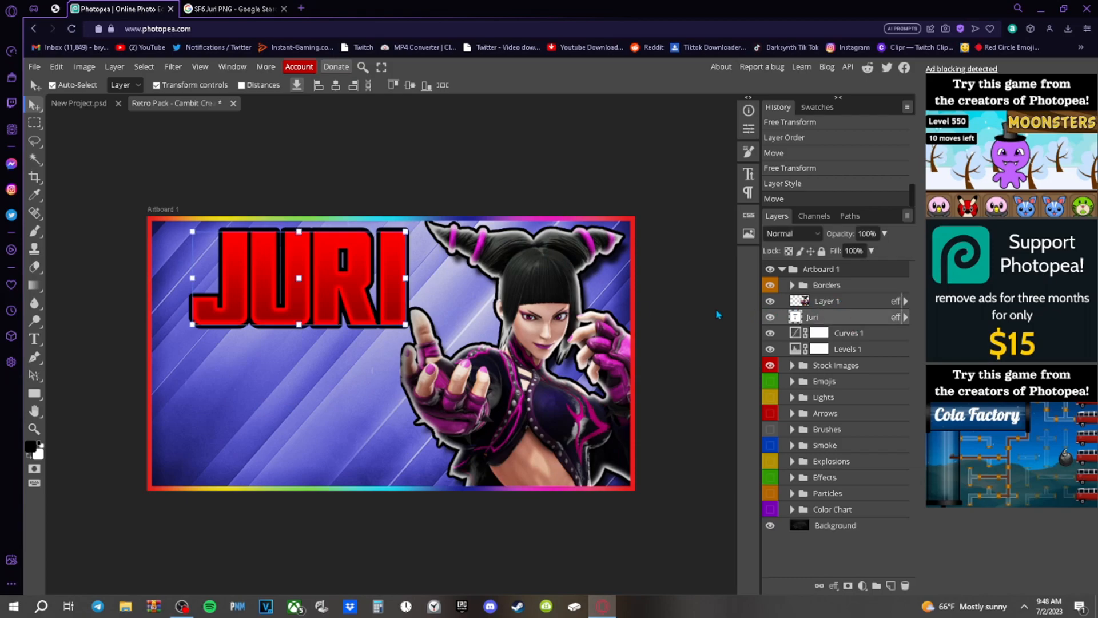
pyautogui.click(34, 339)
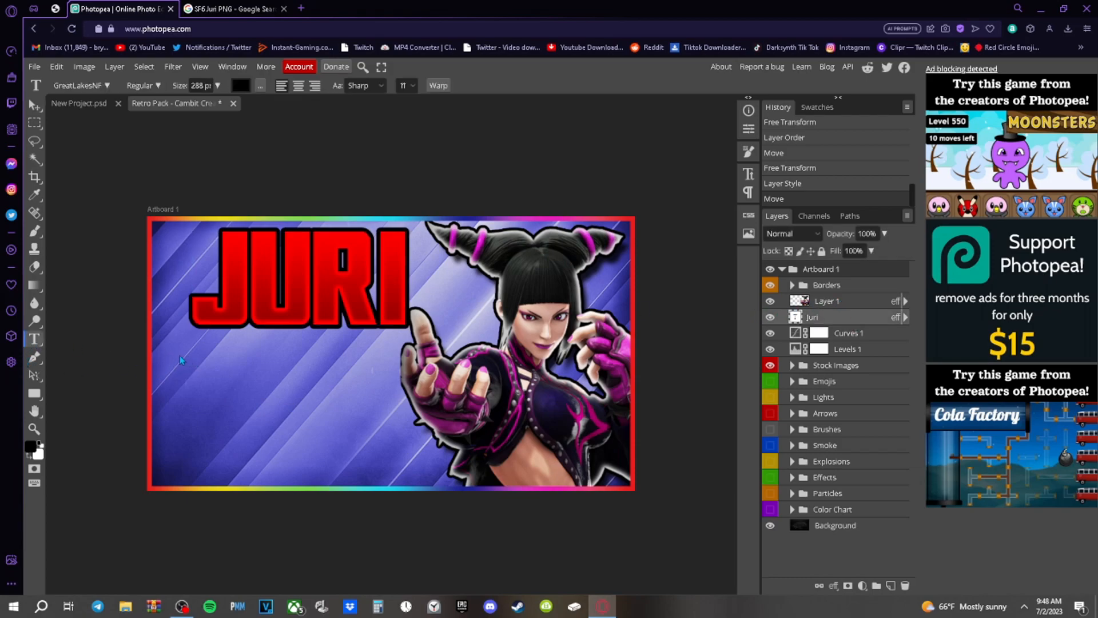
pyautogui.click(376, 360)
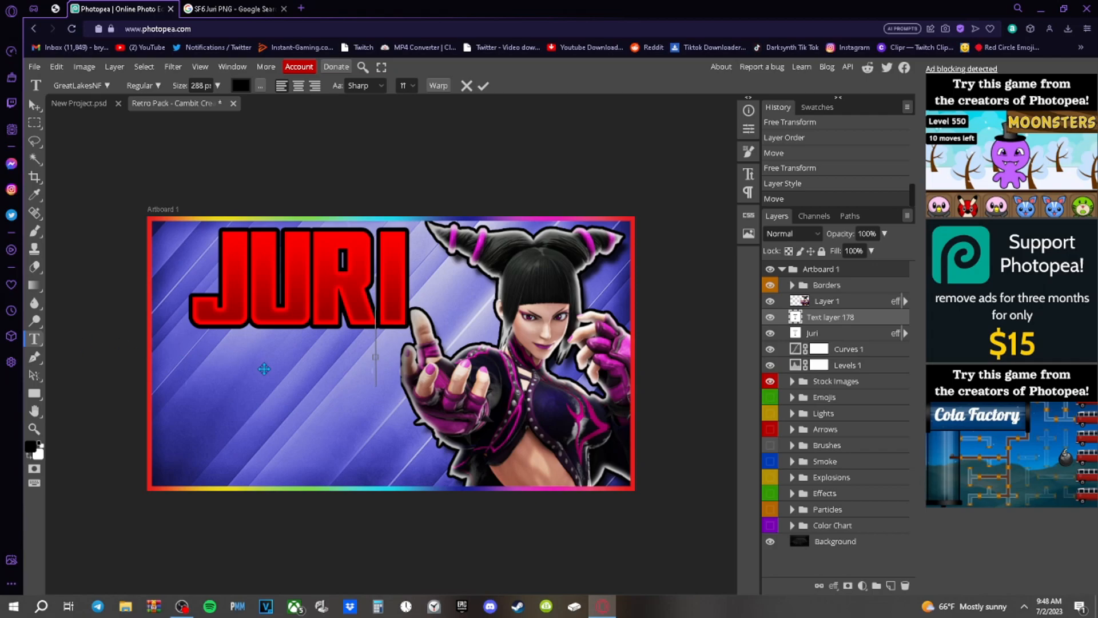
pyautogui.press('Escape')
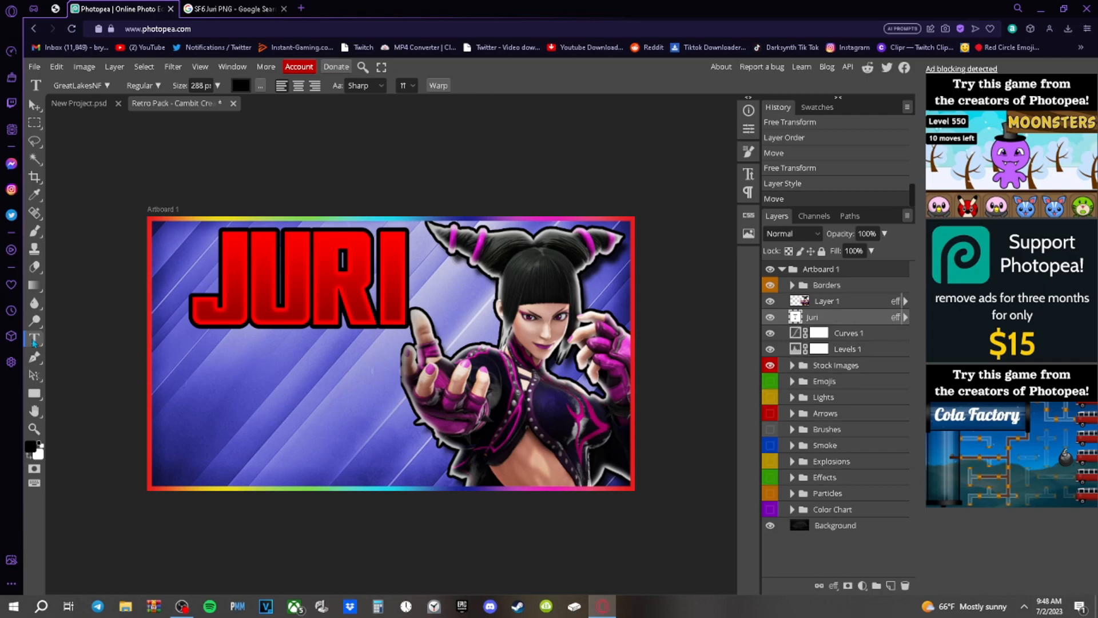
pyautogui.moveTo(156, 354); pyautogui.dragTo(410, 395)
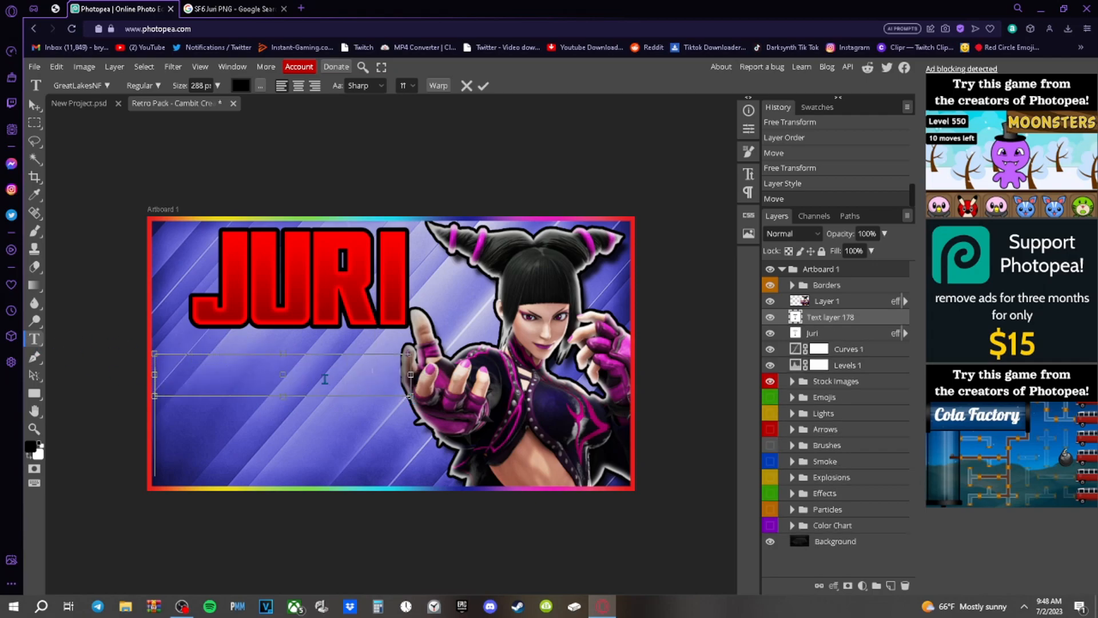
pyautogui.write('COMBO')
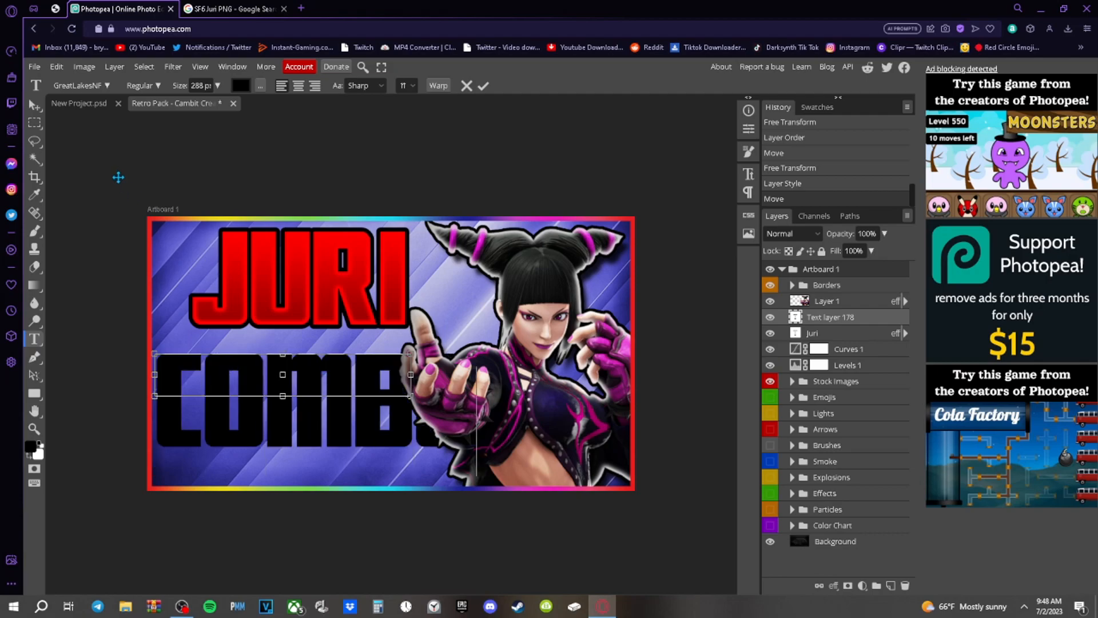
# Scale the COMBO text to about 87% and position it directly beneath the JURI text
pyautogui.click(35, 107)
pyautogui.moveTo(475, 447); pyautogui.dragTo(383, 376)
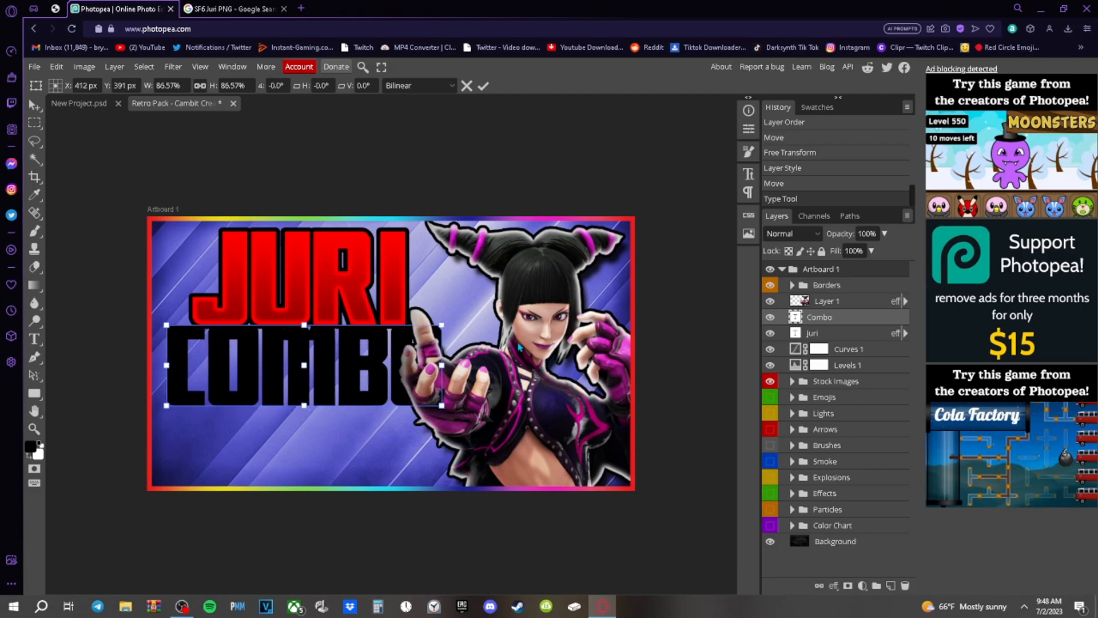
pyautogui.moveTo(338, 375); pyautogui.dragTo(337, 380)
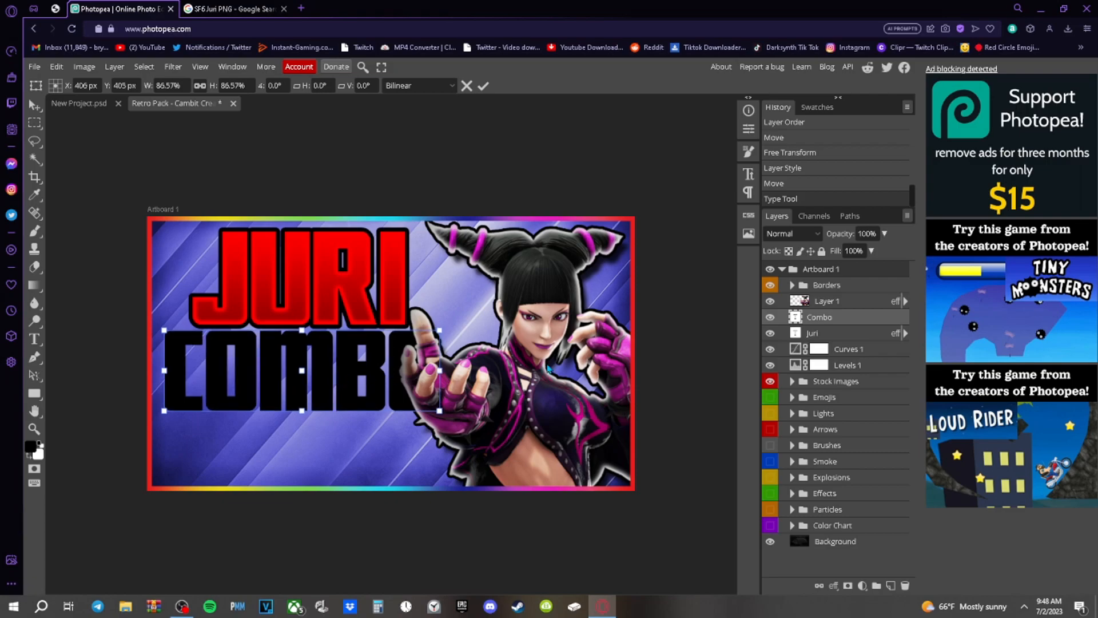
pyautogui.moveTo(342, 280); pyautogui.dragTo(346, 285)
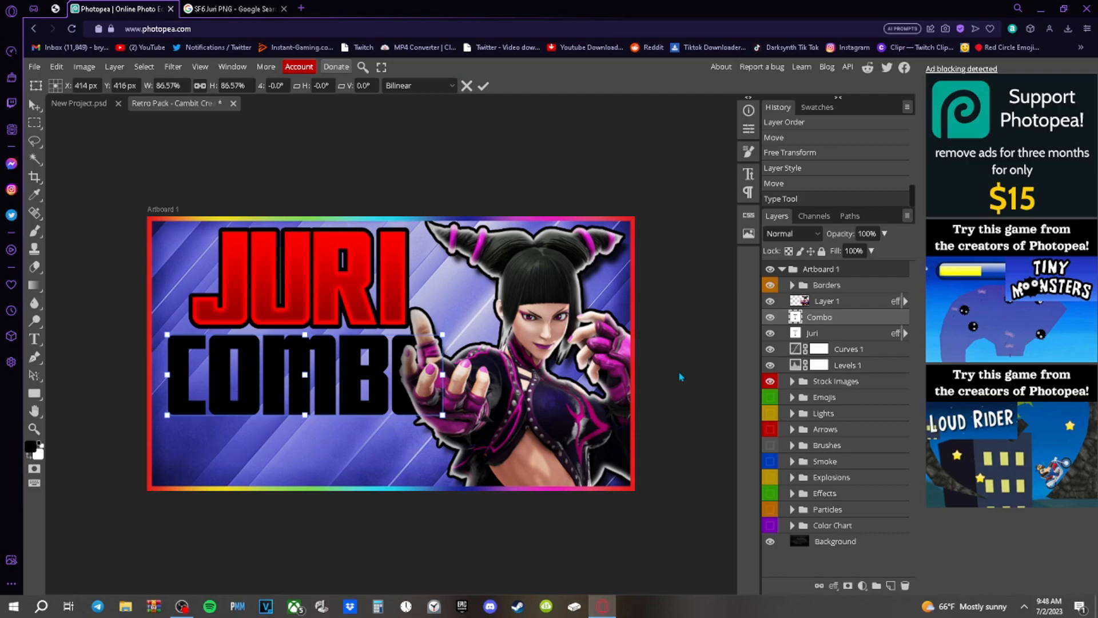
# Add a gradient overlay to the COMBO text with a light grey 0% stop and a white ffffff 100% stop
pyautogui.doubleClick(887, 321)
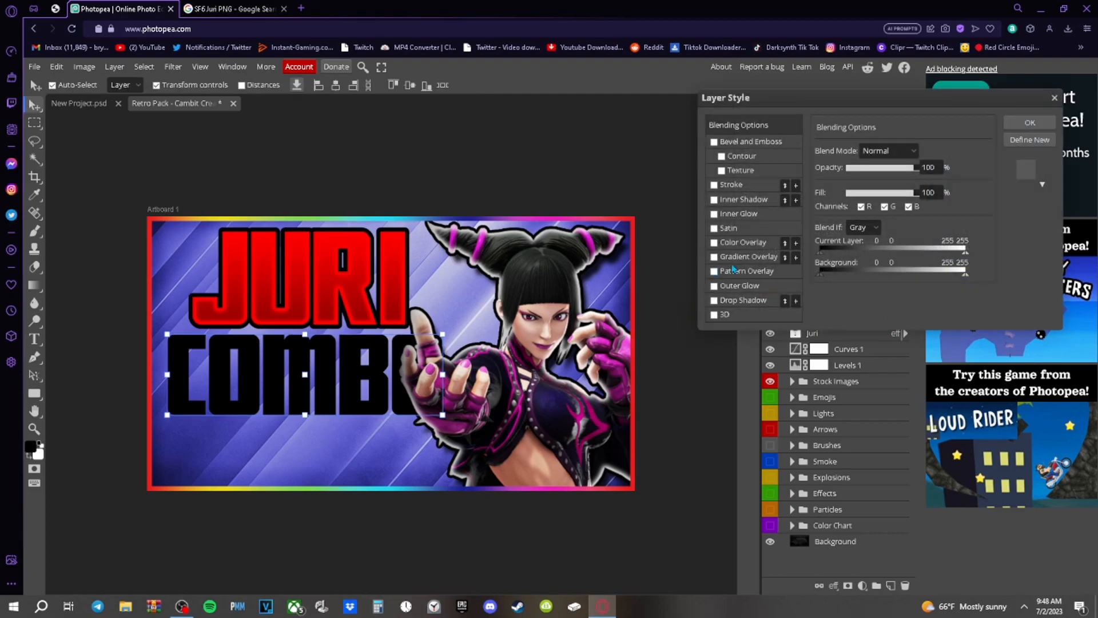
pyautogui.click(762, 258)
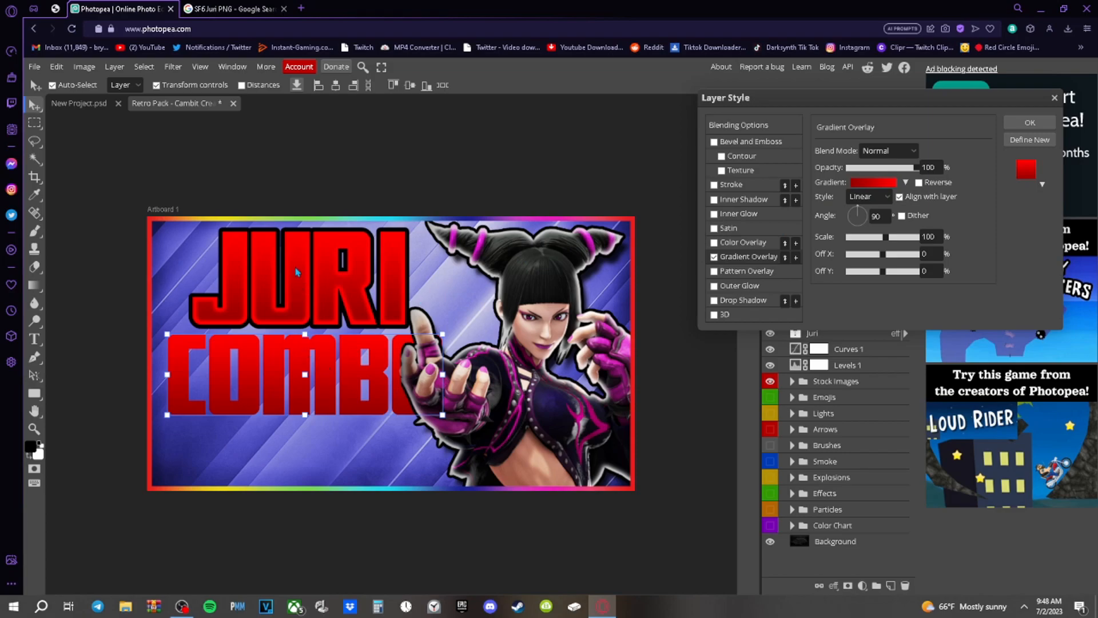
pyautogui.click(890, 184)
pyautogui.doubleClick(977, 305)
pyautogui.moveTo(659, 269); pyautogui.dragTo(581, 200)
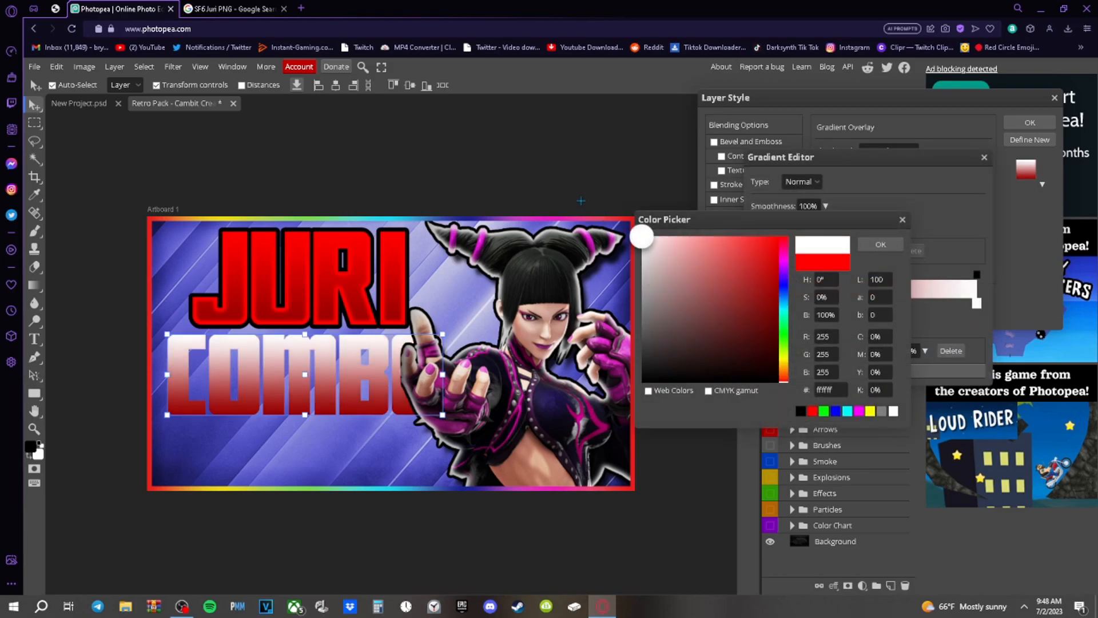
pyautogui.click(881, 244)
pyautogui.doubleClick(758, 303)
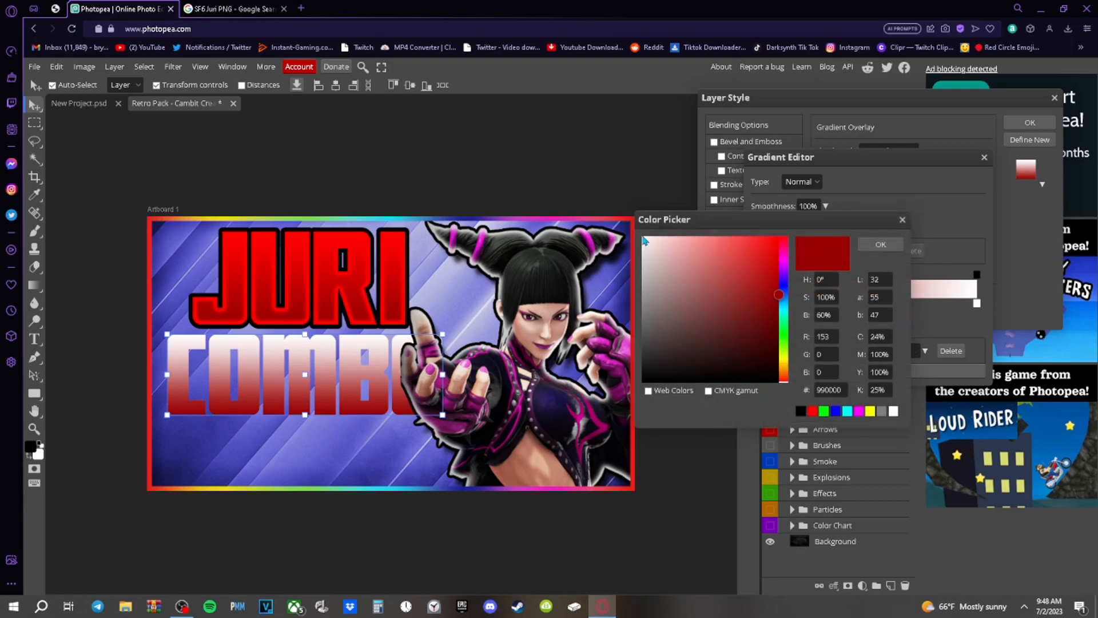
pyautogui.moveTo(638, 251); pyautogui.dragTo(640, 287)
pyautogui.click(879, 243)
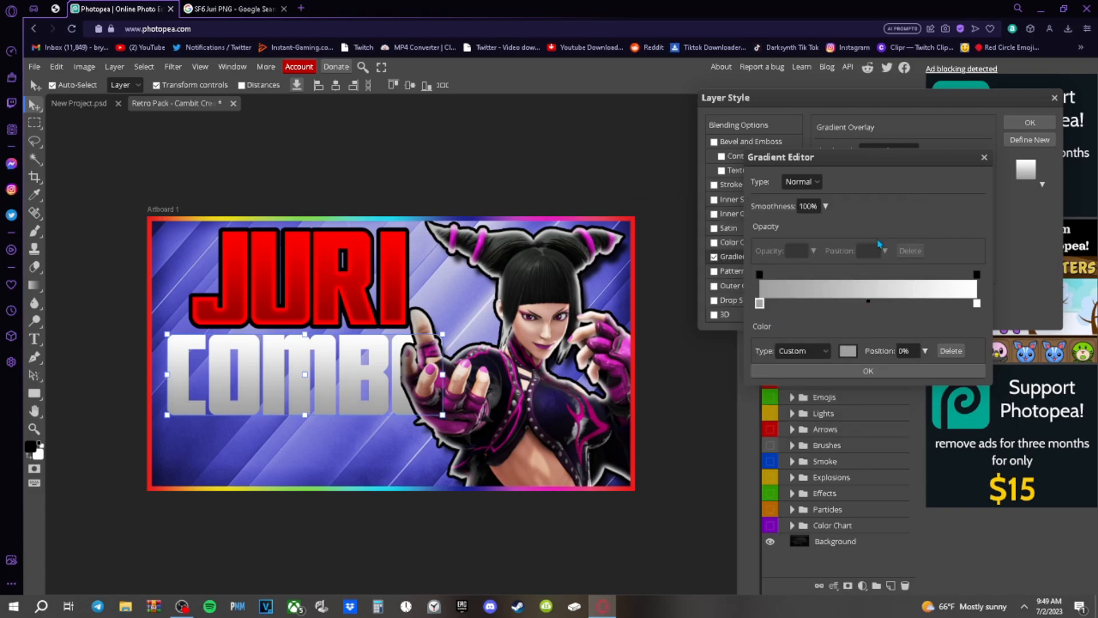
pyautogui.click(868, 370)
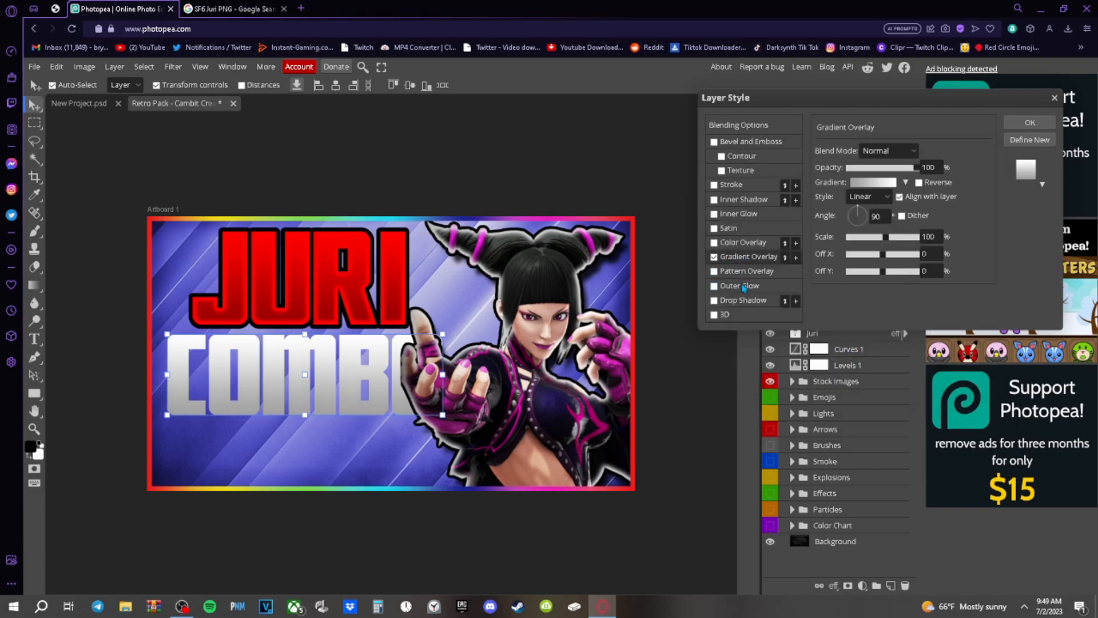
# Give the COMBO text an 11 px black outside stroke, a white inner glow and a drop shadow
pyautogui.click(713, 185)
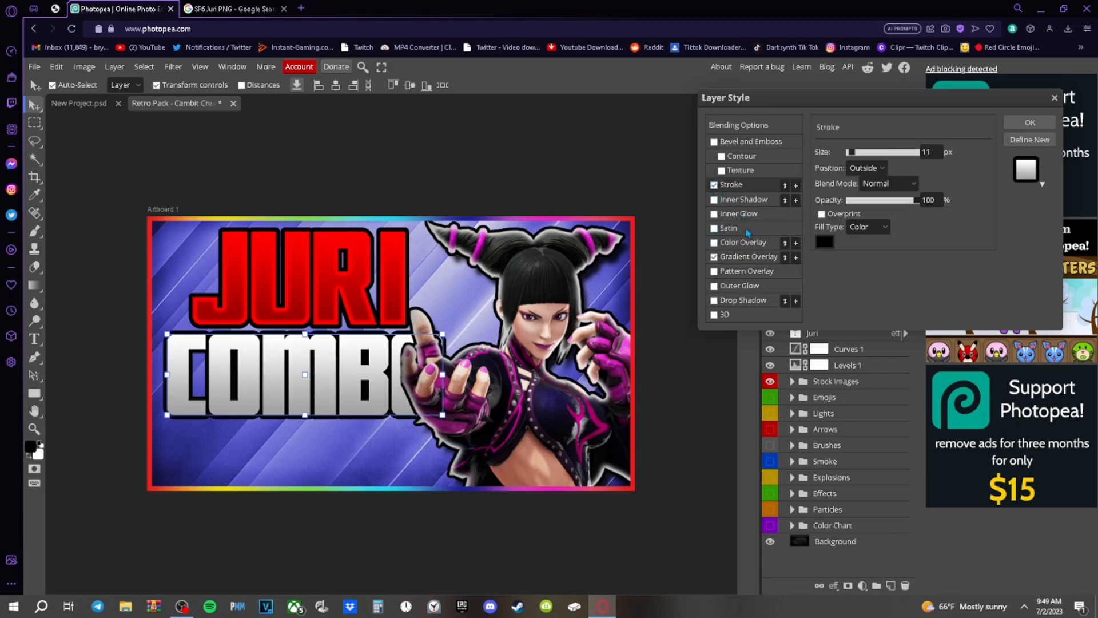
pyautogui.click(738, 214)
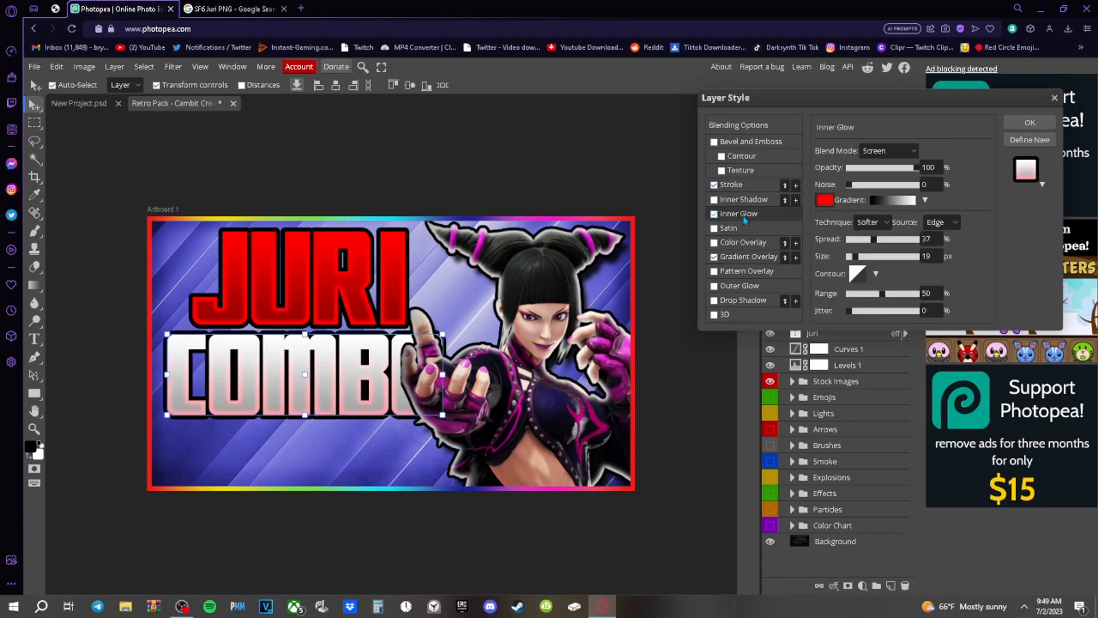
pyautogui.click(826, 201)
pyautogui.moveTo(659, 252); pyautogui.dragTo(634, 228)
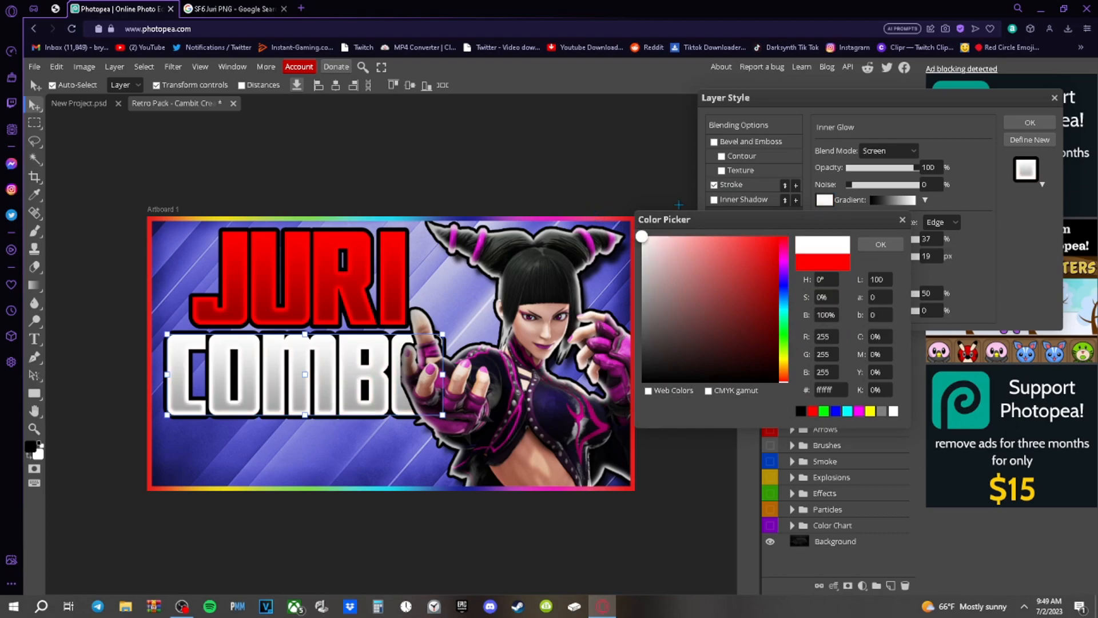
pyautogui.click(885, 247)
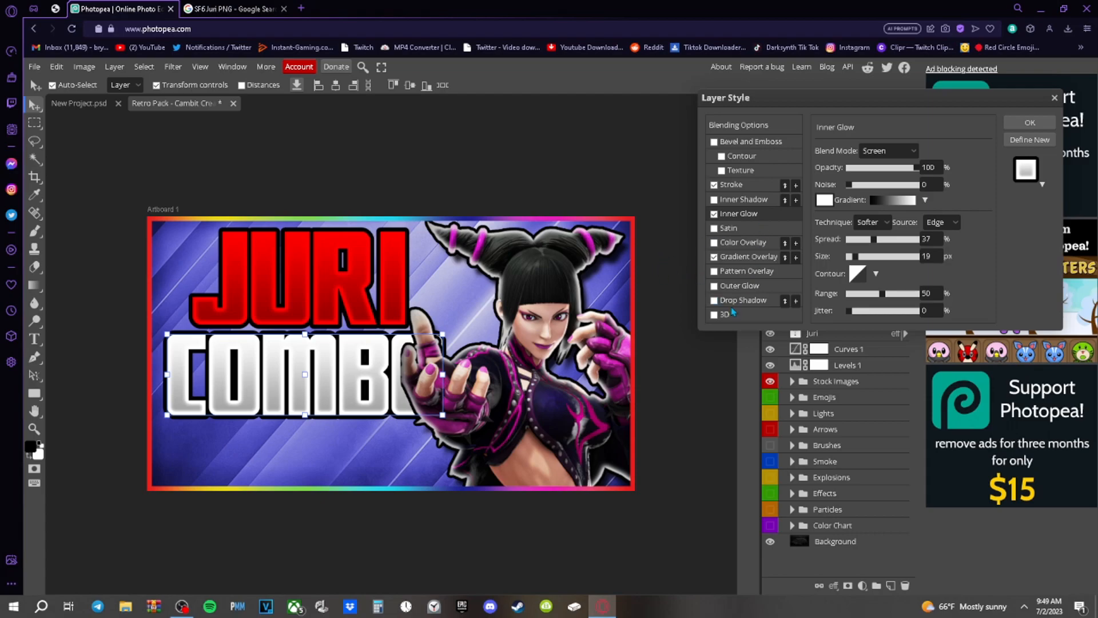
pyautogui.click(714, 301)
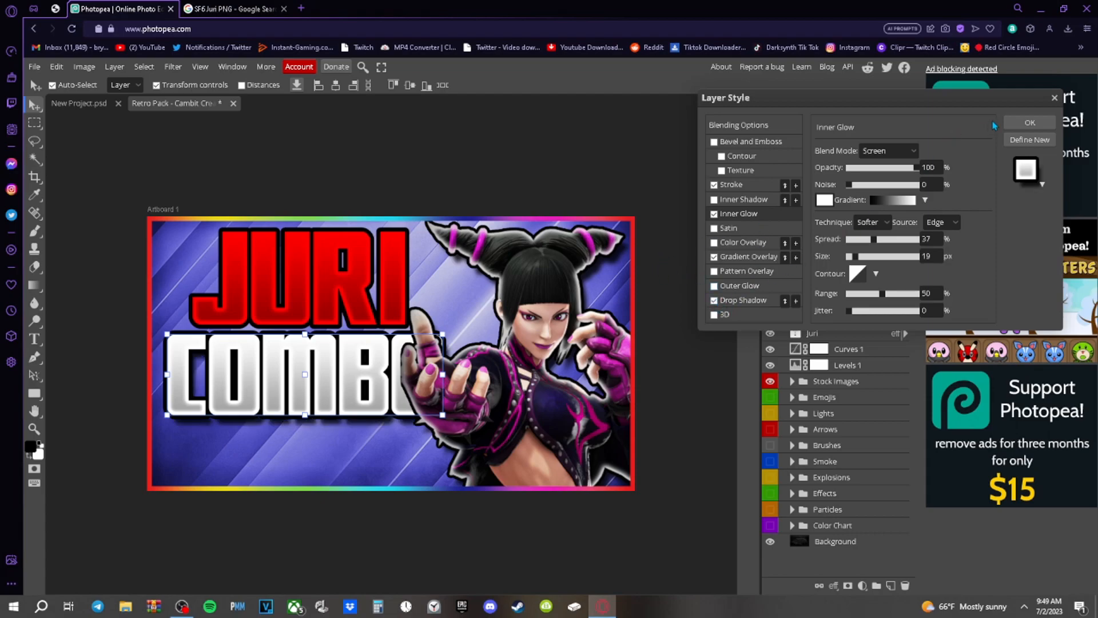
pyautogui.click(1021, 123)
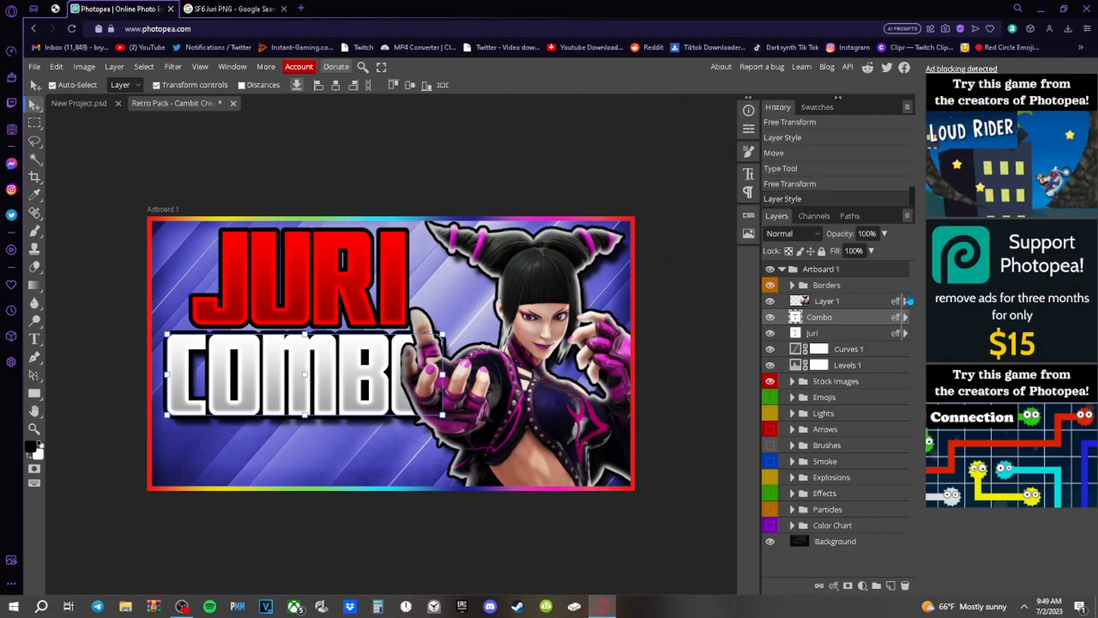
# Add a drop shadow to the JURI text with about 93% opacity and 47 px distance
pyautogui.doubleClick(872, 335)
pyautogui.click(745, 302)
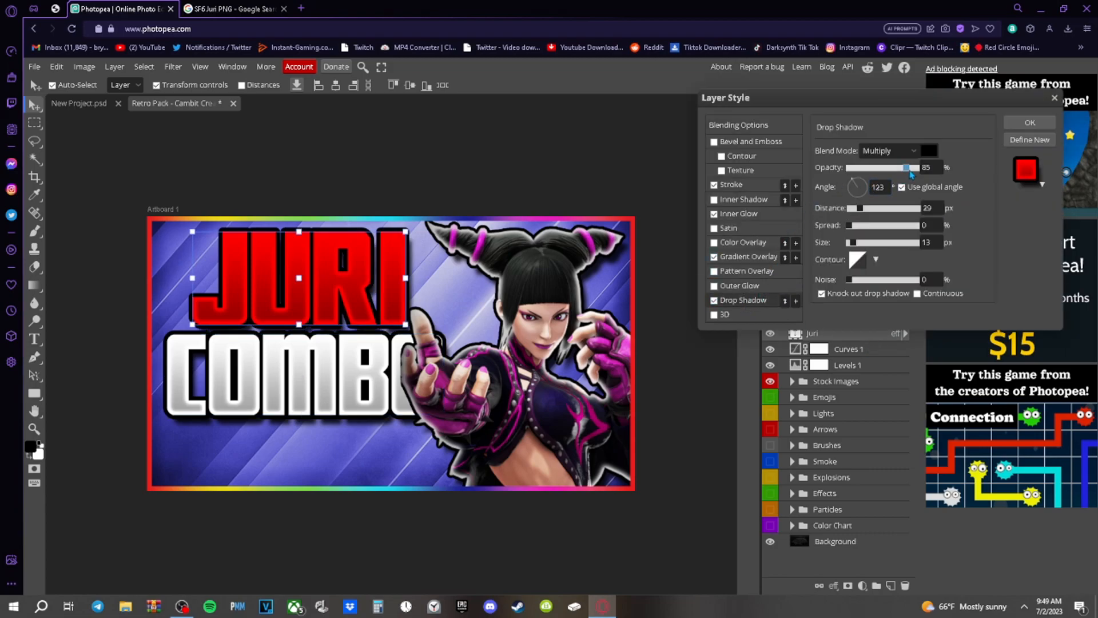
pyautogui.moveTo(863, 208); pyautogui.dragTo(866, 208)
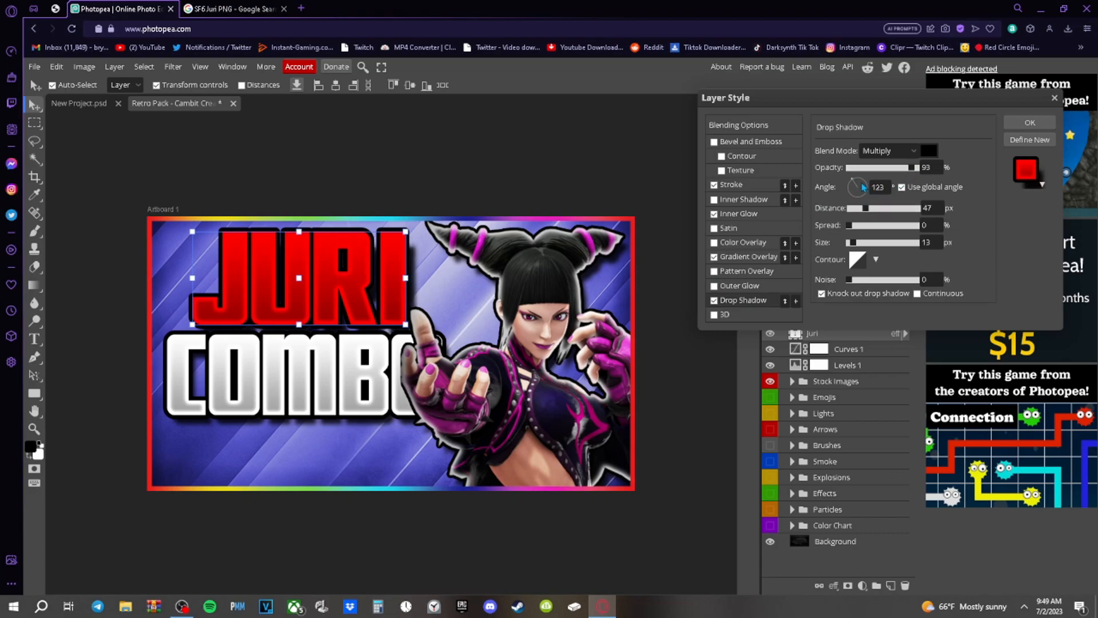
pyautogui.click(1011, 126)
pyautogui.click(491, 144)
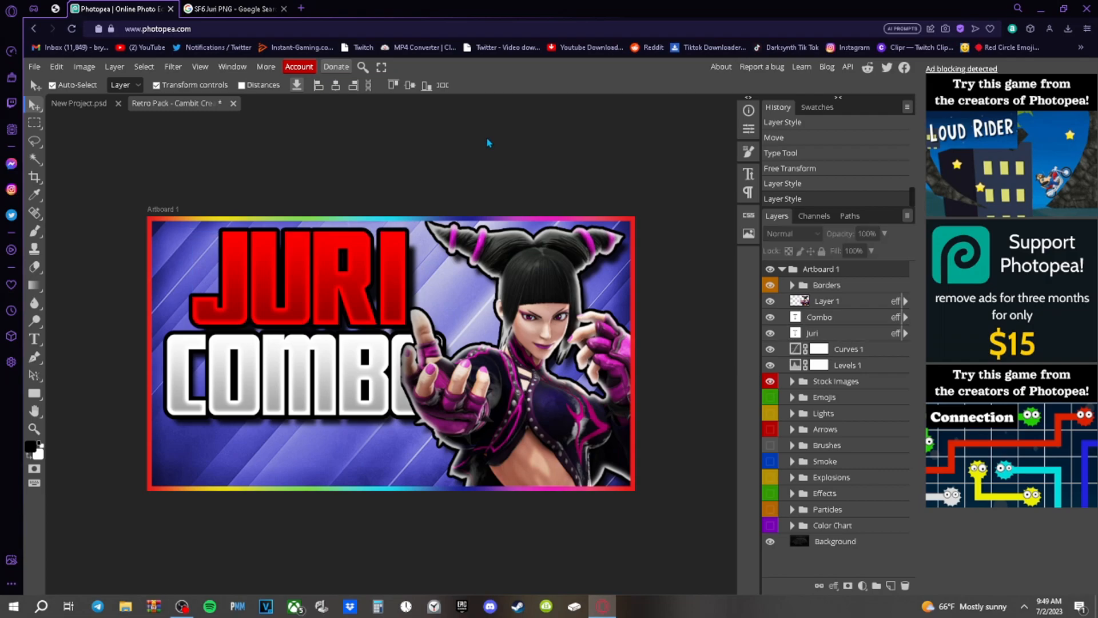
# Duplicate the COMBO text, place one of the two below the other and change its wording to "GUIDE"
pyautogui.click(860, 321)
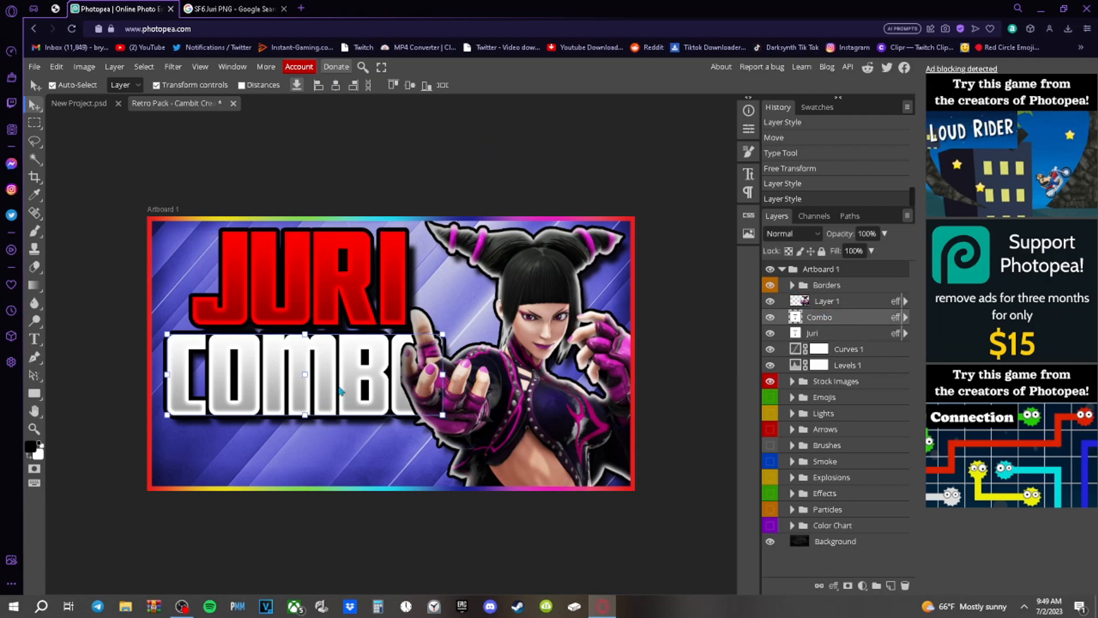
pyautogui.click(348, 442)
pyautogui.hotkey('ctrl', 'v')
pyautogui.moveTo(359, 381); pyautogui.dragTo(356, 447)
pyautogui.doubleClick(356, 447)
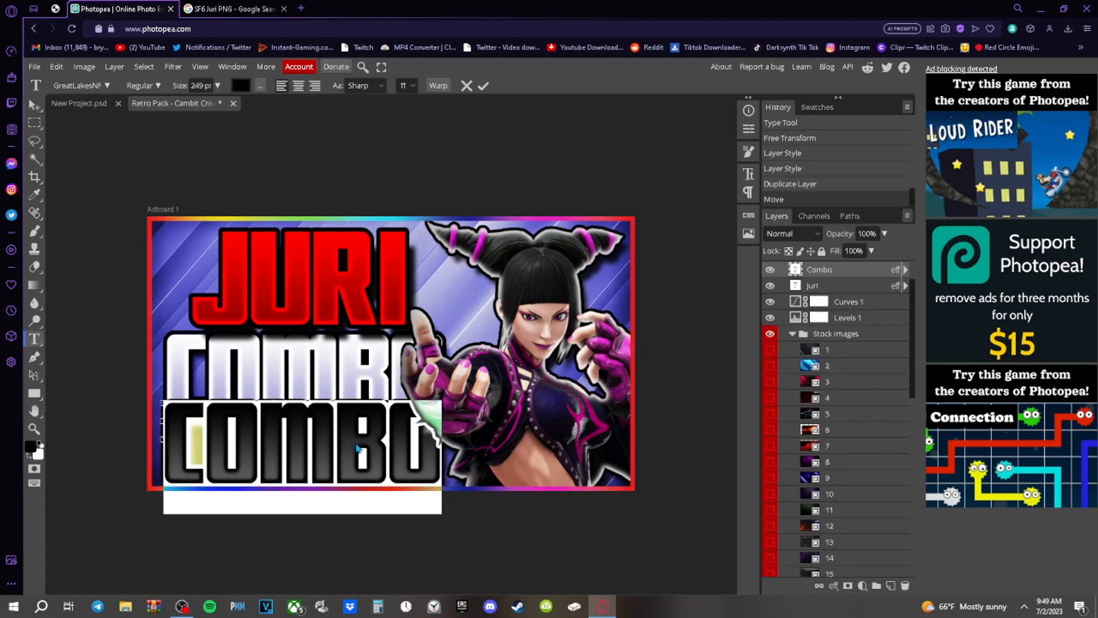
pyautogui.write('GUIDE')
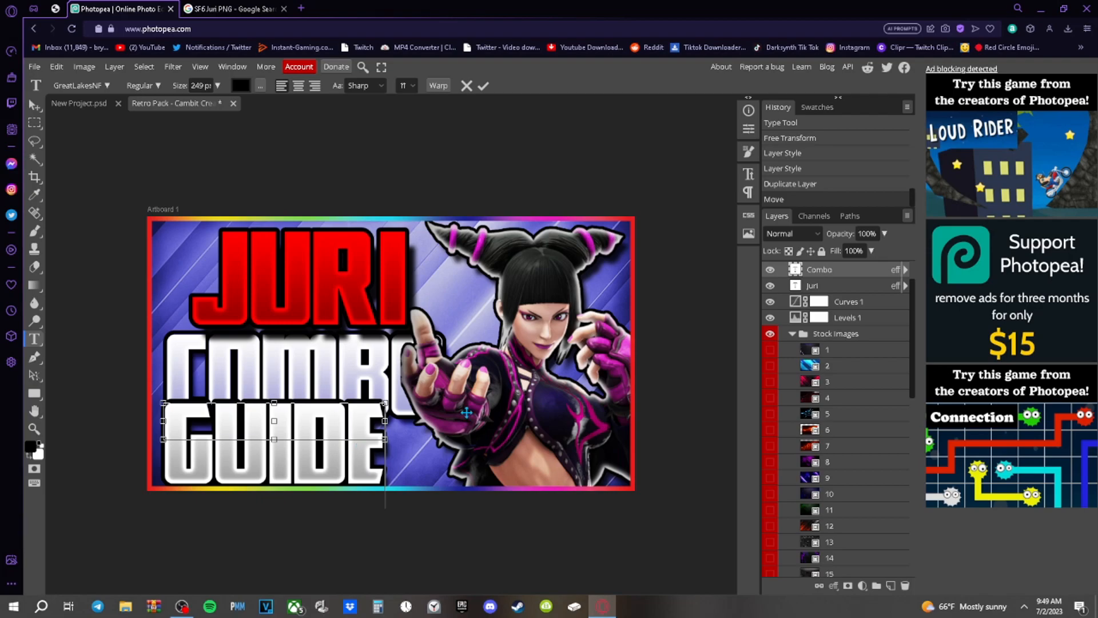
pyautogui.scroll(1, 844, 323)
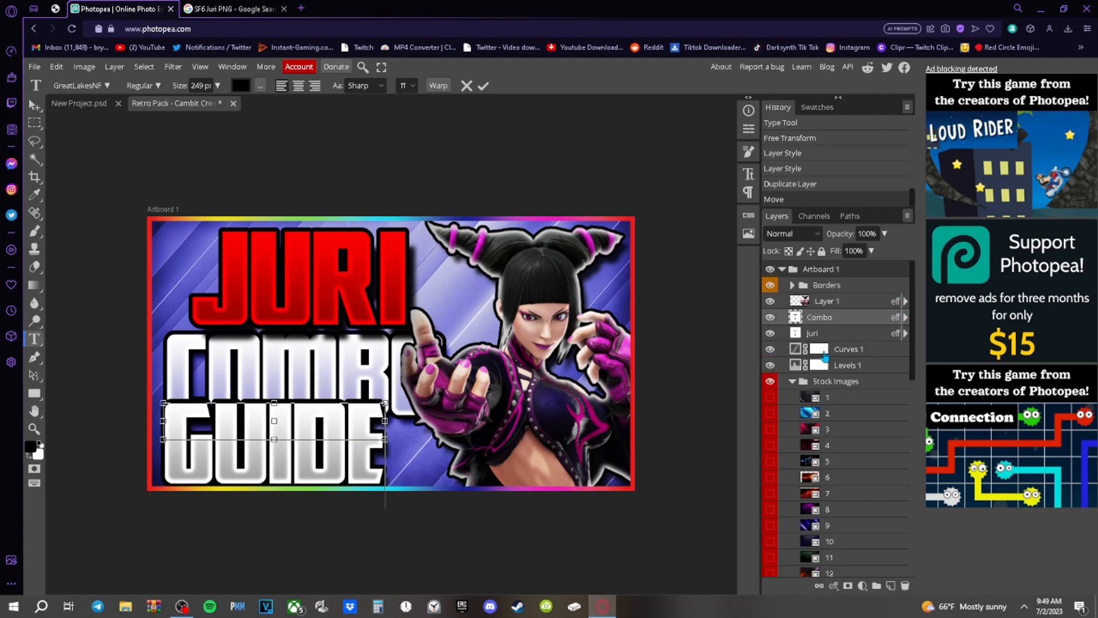
pyautogui.click(793, 382)
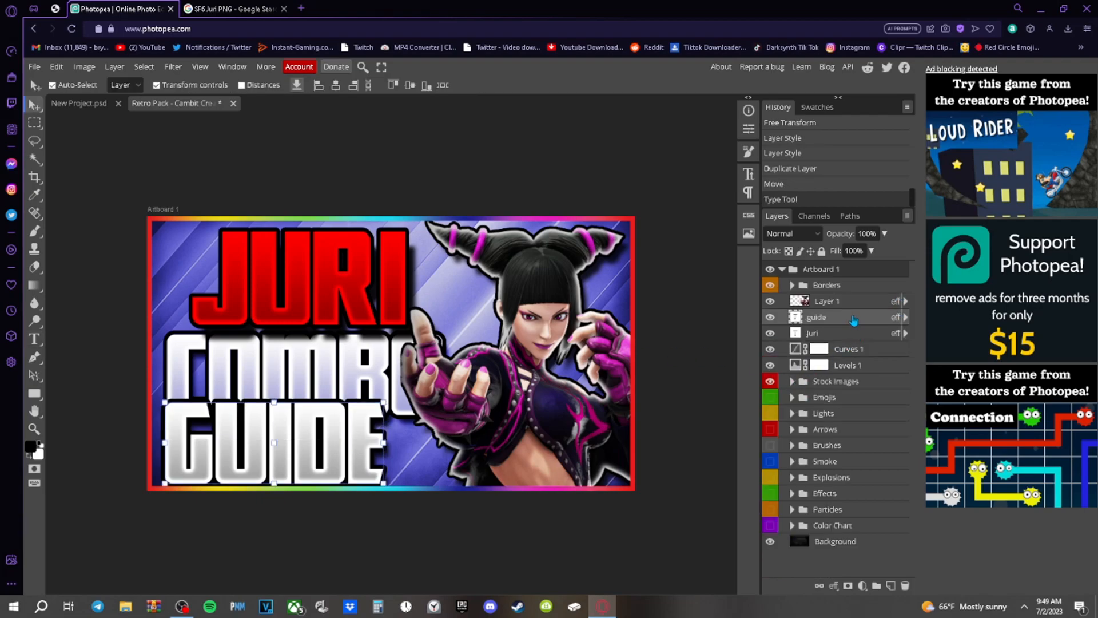
# Move the guide layer below the Juri text layer
pyautogui.moveTo(853, 322); pyautogui.dragTo(856, 346)
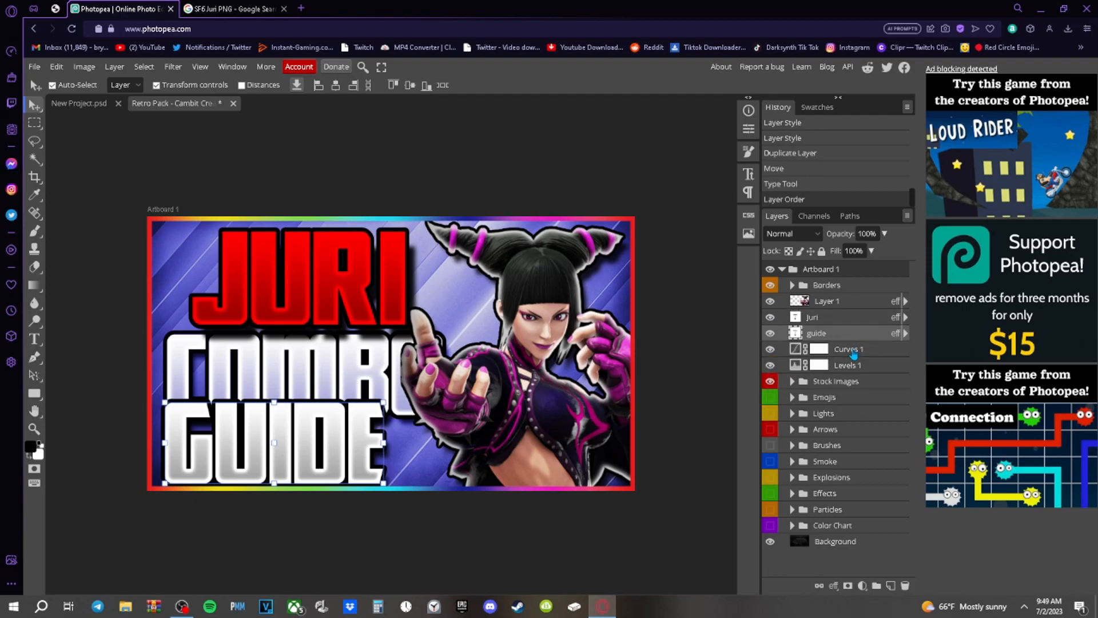
pyautogui.click(792, 286)
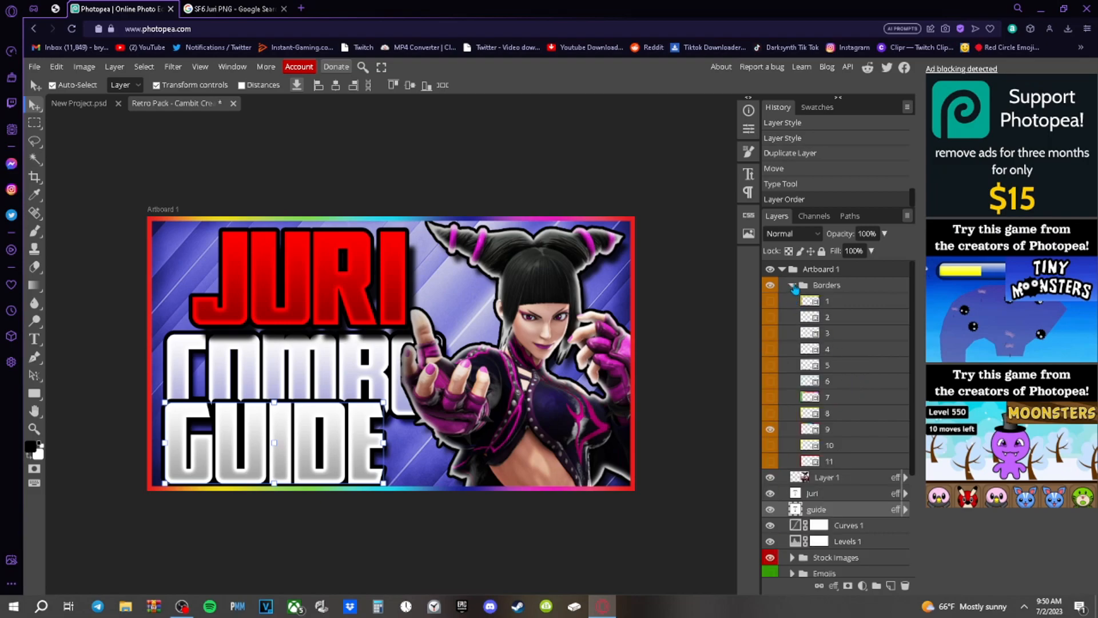
pyautogui.click(792, 286)
# Shift the COMBO and JURI texts slightly upward and place the Combo copy layer directly above the Juri text layer
pyautogui.click(290, 372)
pyautogui.moveTo(319, 370)
pyautogui.mouseDown()
pyautogui.moveTo(325, 351)
pyautogui.moveTo(321, 362)
pyautogui.mouseUp()
pyautogui.moveTo(839, 569); pyautogui.dragTo(831, 320)
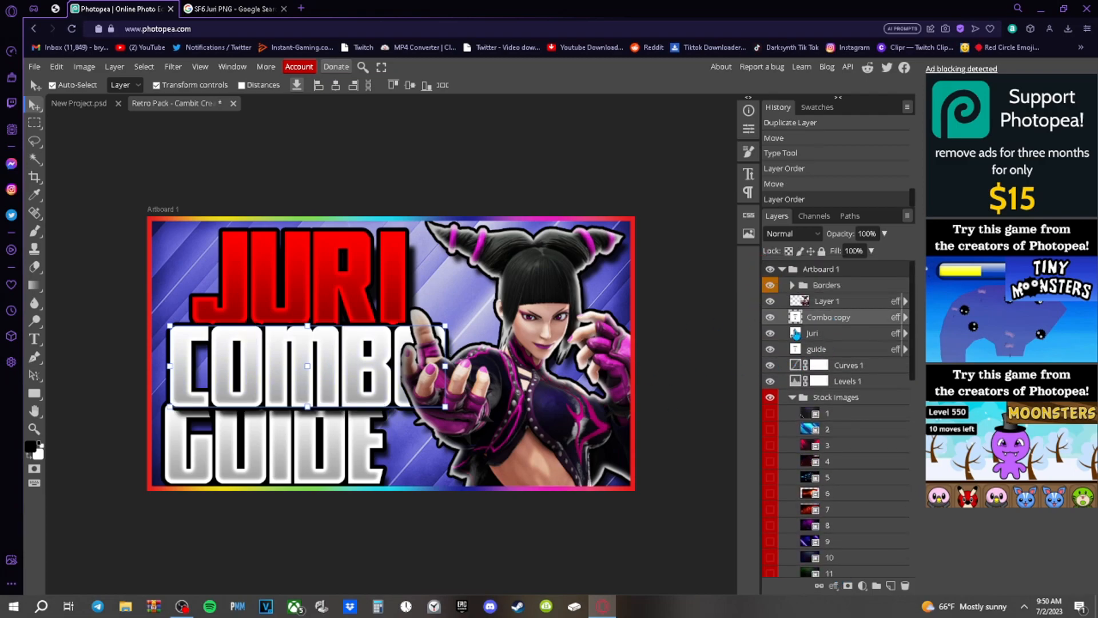
pyautogui.click(792, 398)
pyautogui.click(326, 271)
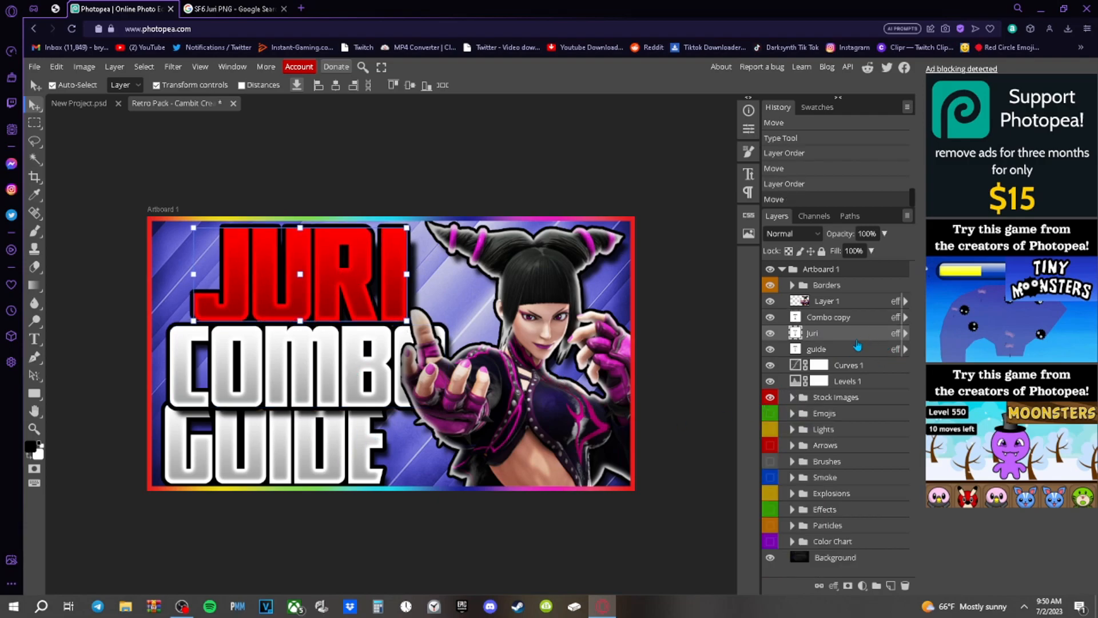
# Scale the COMBO text to about 90% and shift the GUIDE text so it is centred beneath it
pyautogui.click(848, 318)
pyautogui.moveTo(309, 406); pyautogui.dragTo(330, 377)
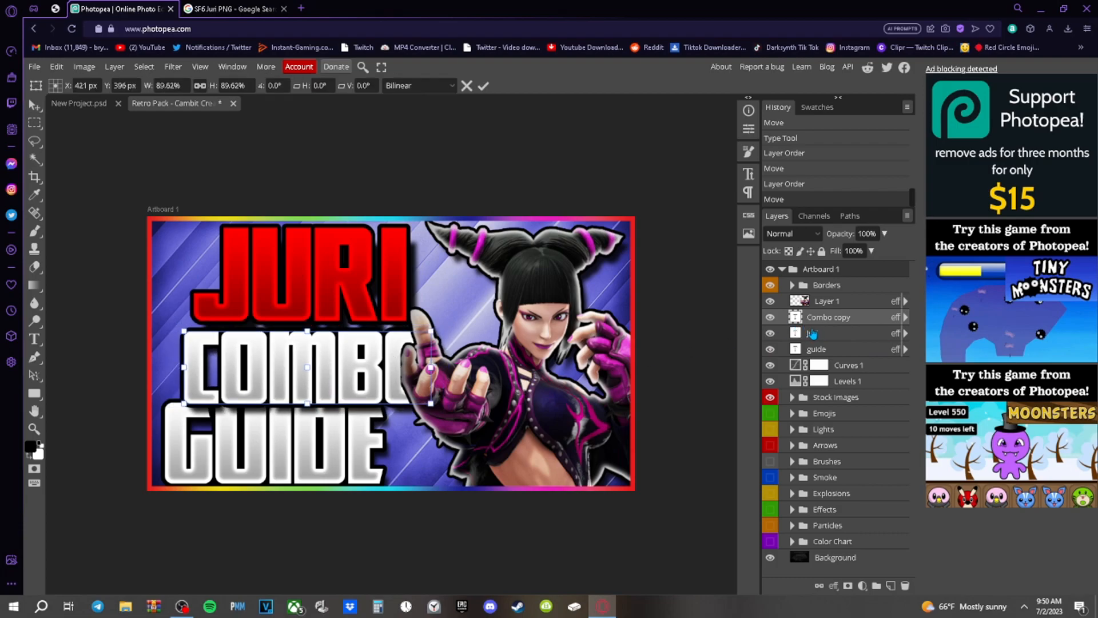
pyautogui.click(849, 349)
pyautogui.moveTo(324, 447); pyautogui.dragTo(362, 451)
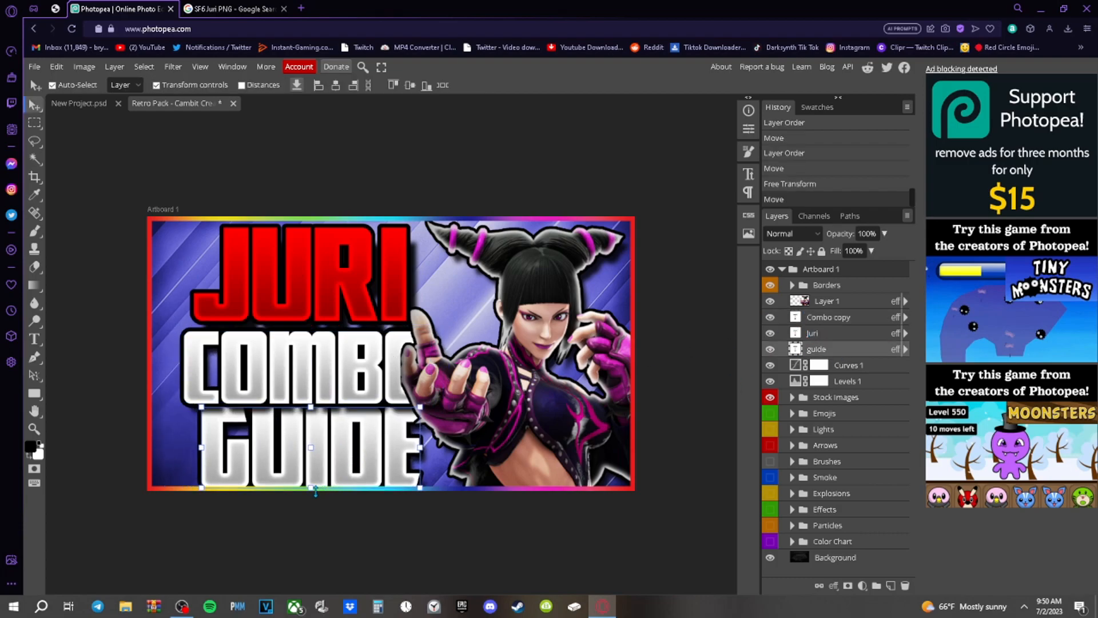
# Place the guide layer directly above Combo copy and nudge the COMBO and GUIDE texts to even out the spacing between the lines
pyautogui.hotkey('ctrl', 't')
pyautogui.moveTo(841, 357); pyautogui.dragTo(856, 319)
pyautogui.moveTo(362, 454); pyautogui.dragTo(365, 453)
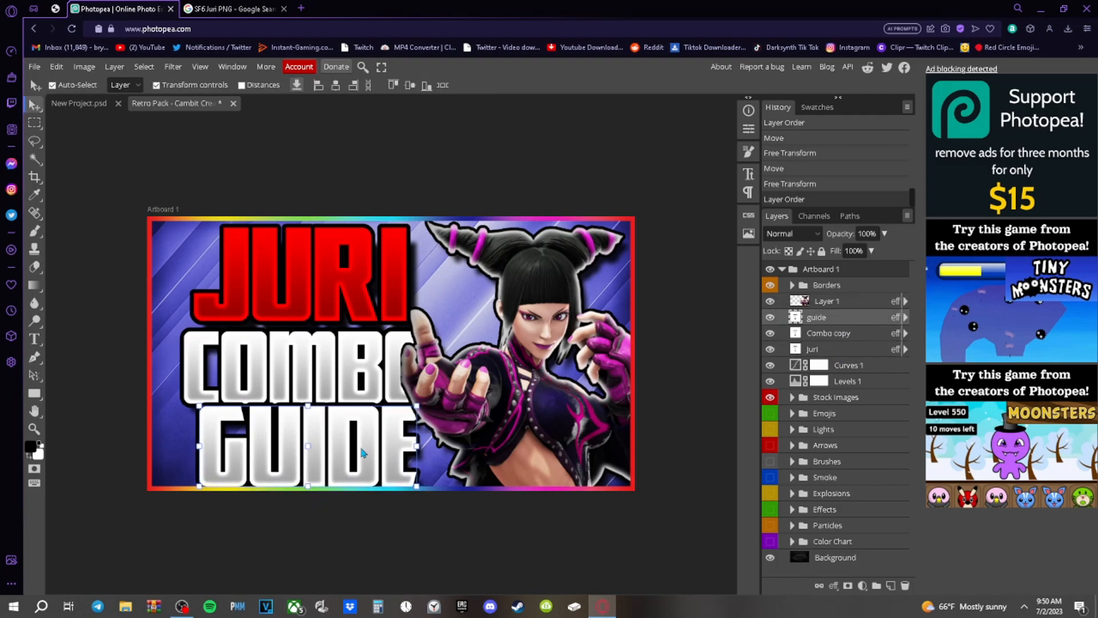
pyautogui.click(324, 356)
pyautogui.click(359, 462)
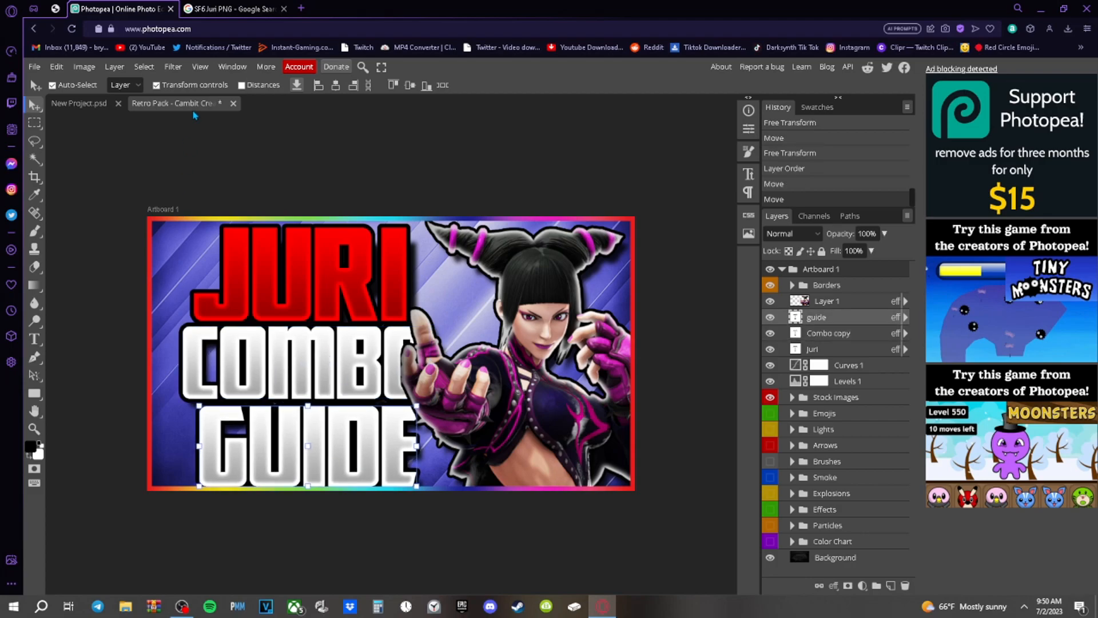
pyautogui.click(252, 153)
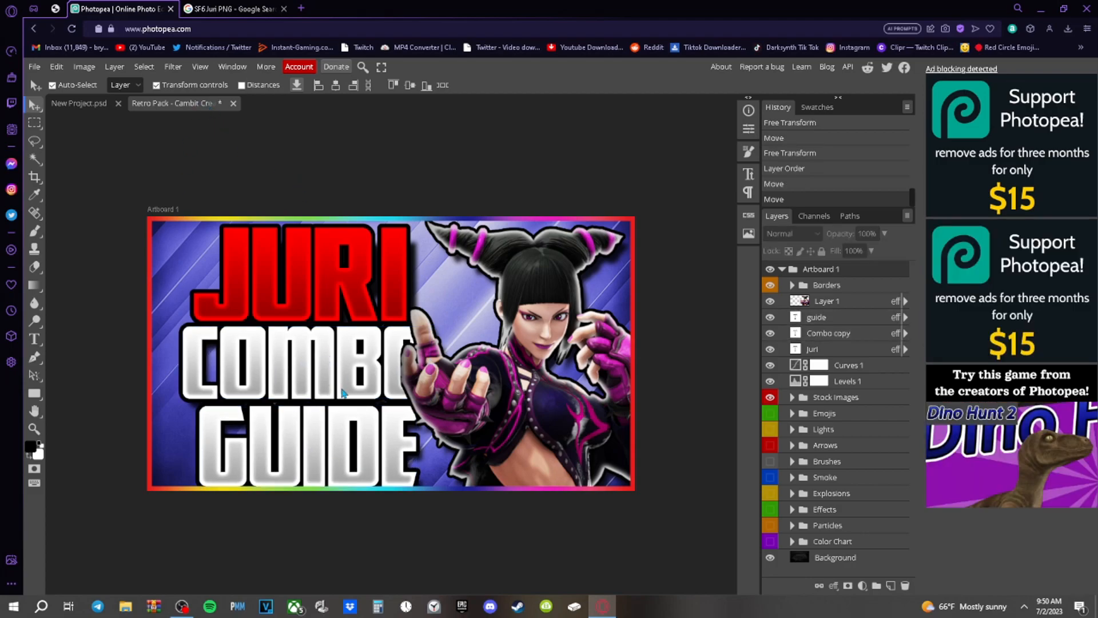
pyautogui.click(342, 466)
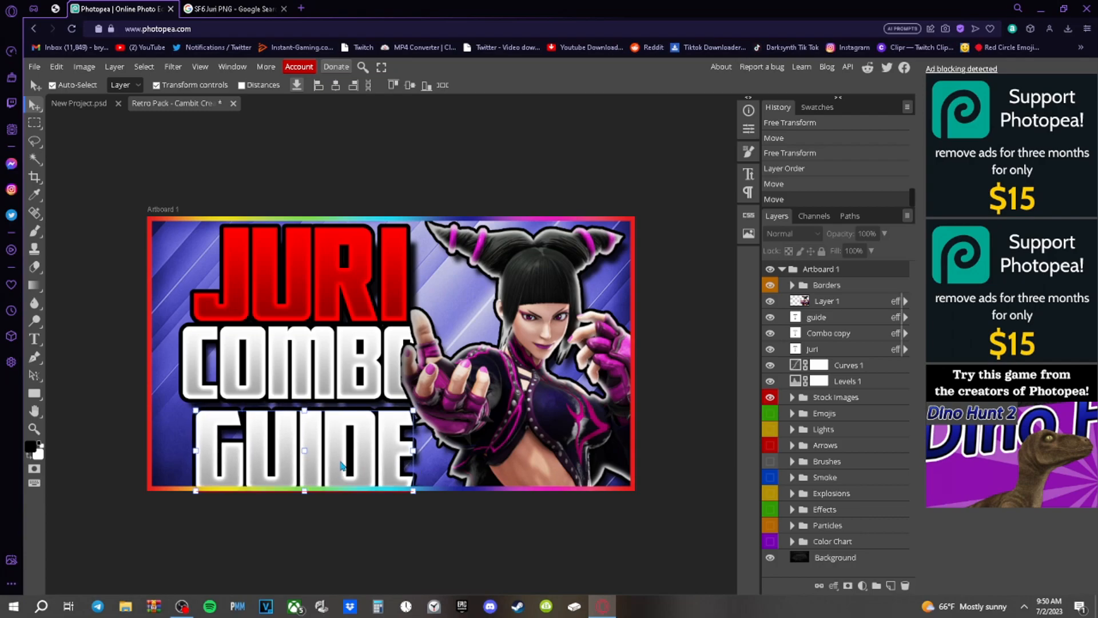
pyautogui.moveTo(342, 466); pyautogui.dragTo(342, 461)
pyautogui.click(360, 173)
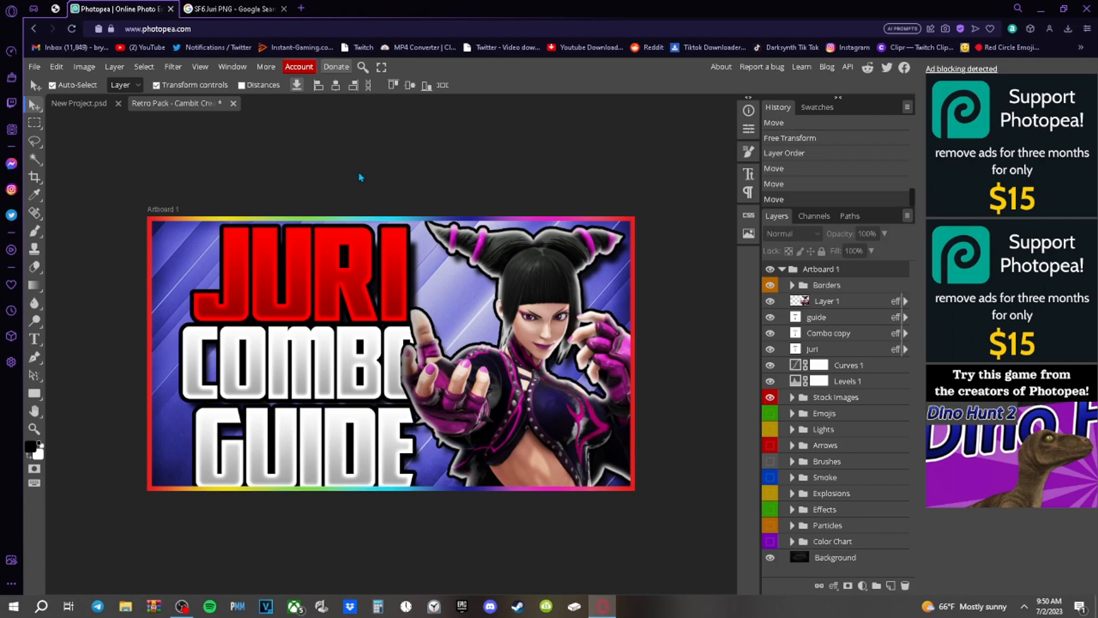
# Apply a Vibrance adjustment to the Juri character layer with vibrance about 50 and saturation 13
pyautogui.click(549, 313)
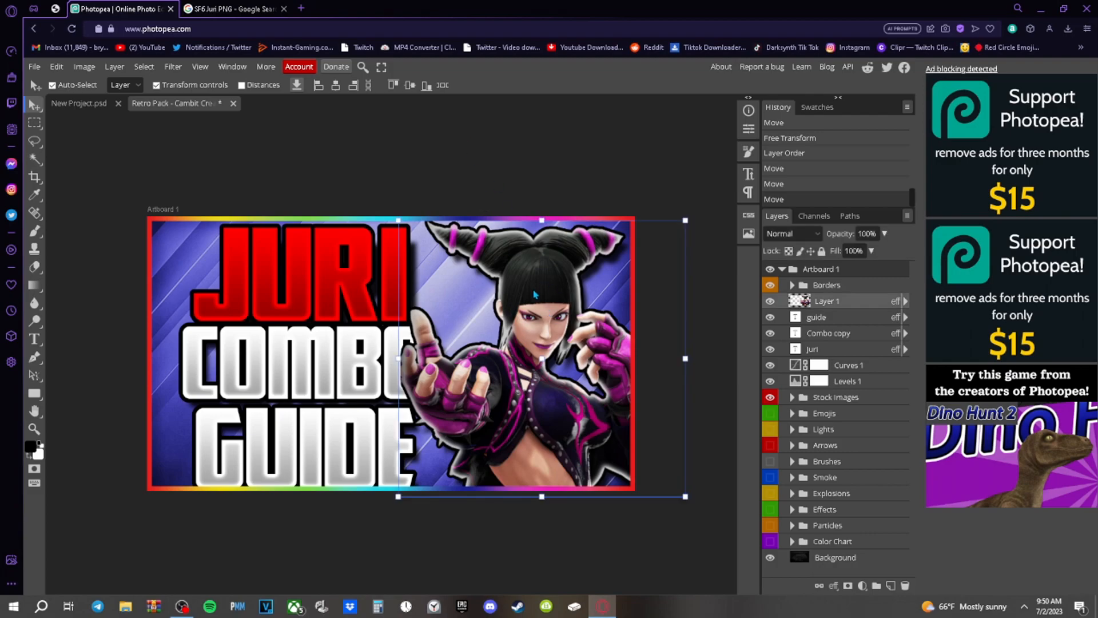
pyautogui.click(84, 67)
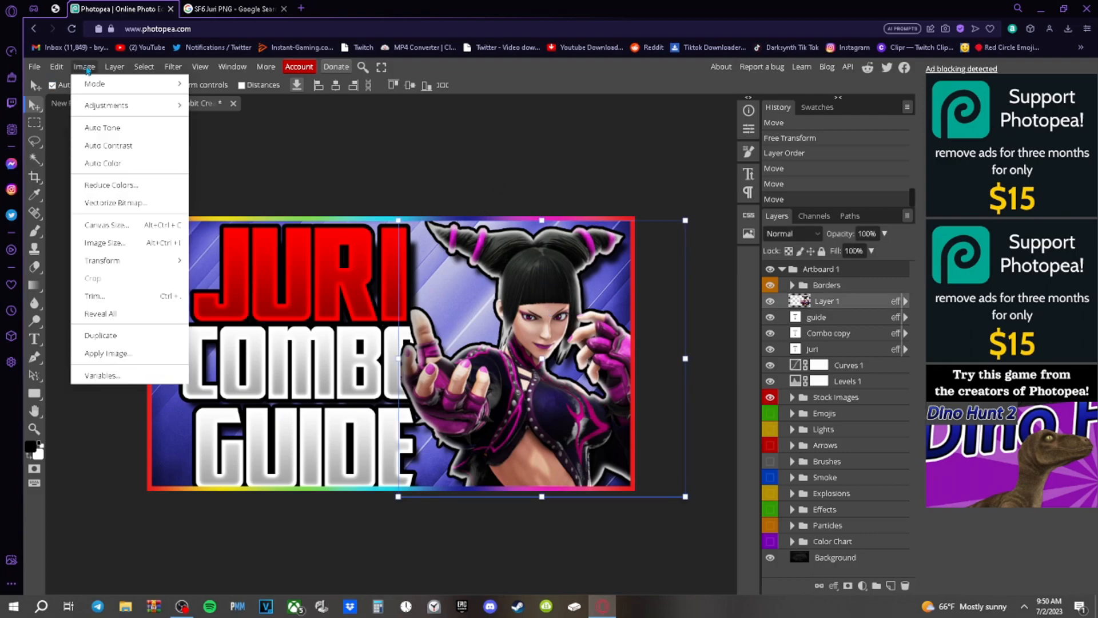
pyautogui.click(568, 197)
pyautogui.click(868, 306)
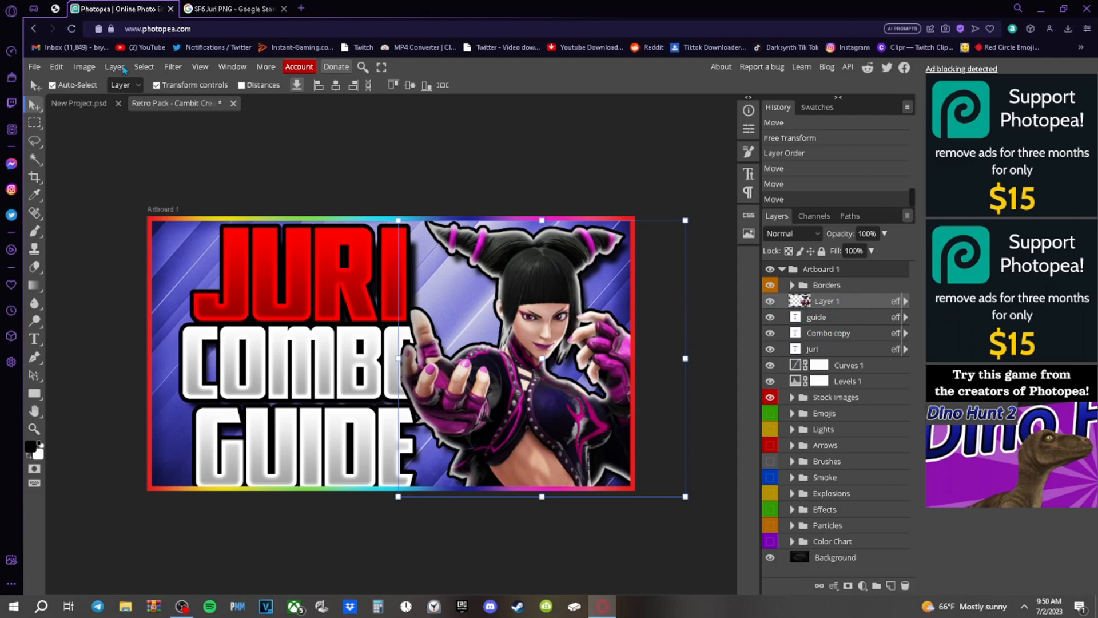
pyautogui.click(81, 68)
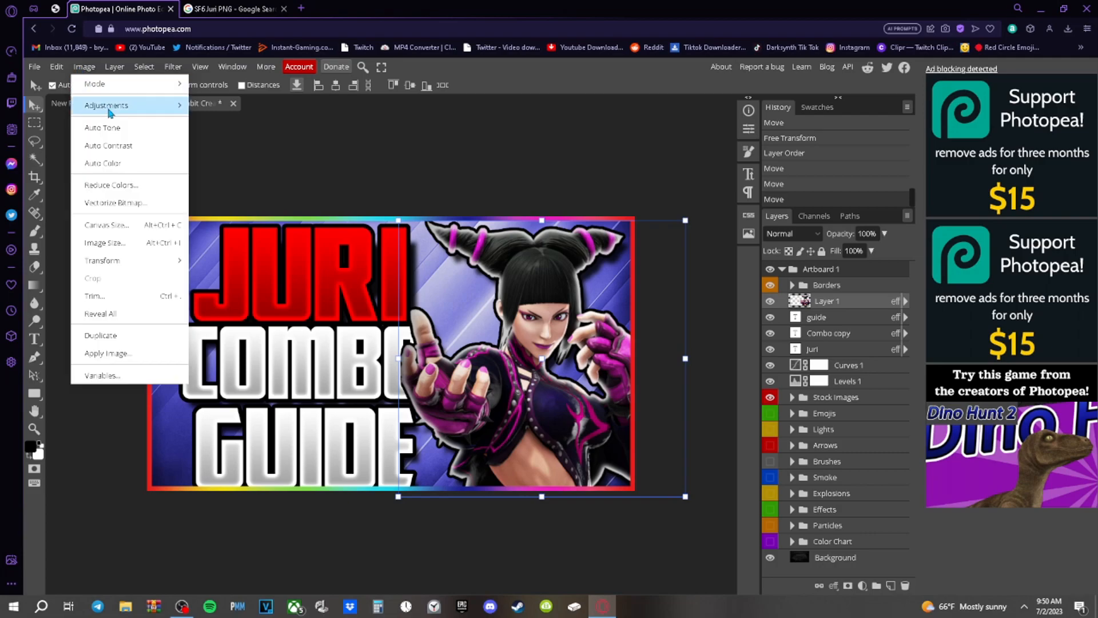
pyautogui.moveTo(110, 106)
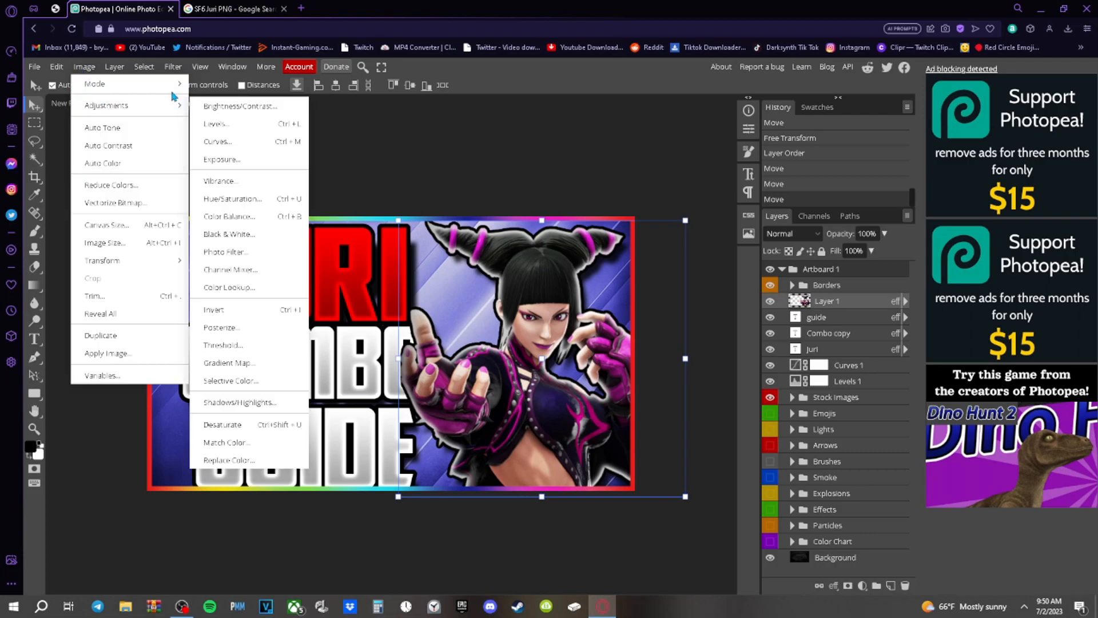
pyautogui.click(245, 182)
pyautogui.moveTo(234, 153); pyautogui.dragTo(234, 126)
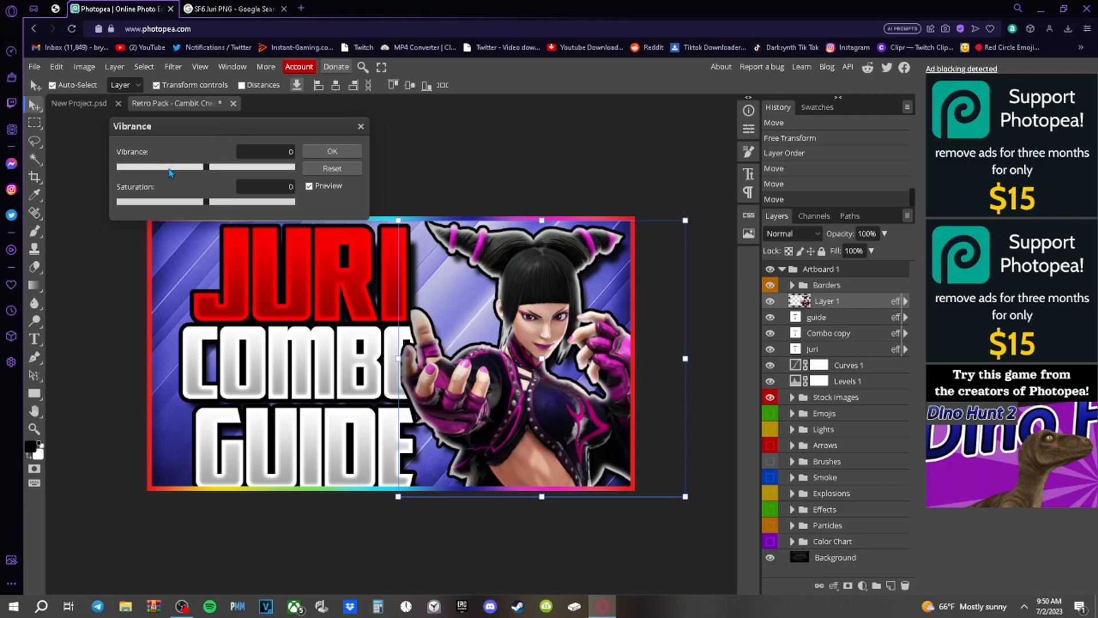
pyautogui.moveTo(206, 167); pyautogui.dragTo(239, 171)
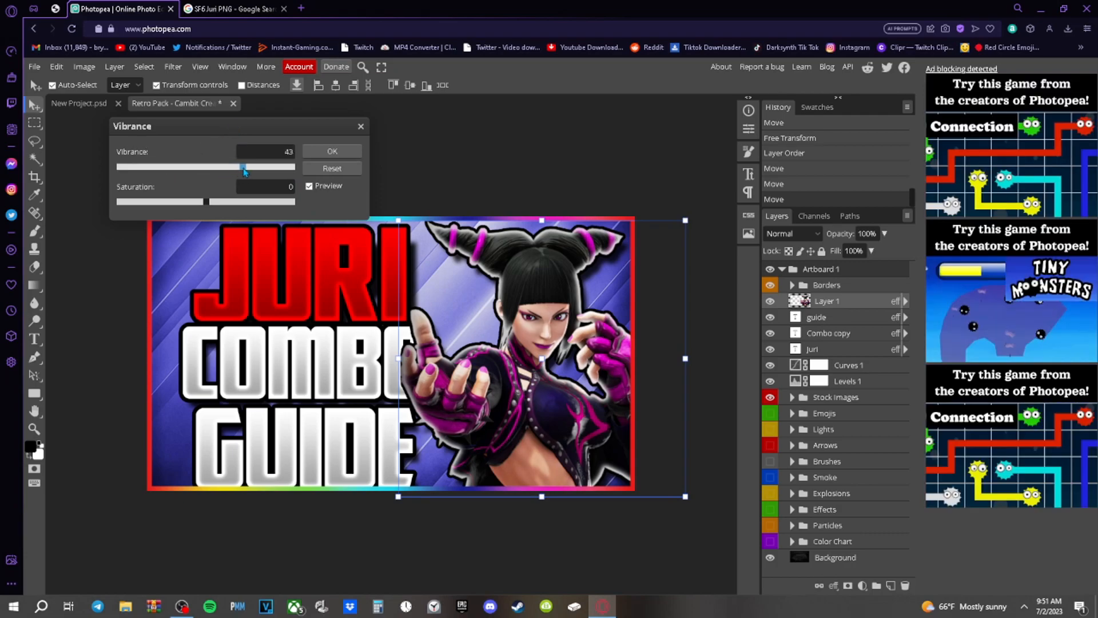
pyautogui.moveTo(244, 172); pyautogui.dragTo(246, 171)
pyautogui.moveTo(206, 201); pyautogui.dragTo(217, 203)
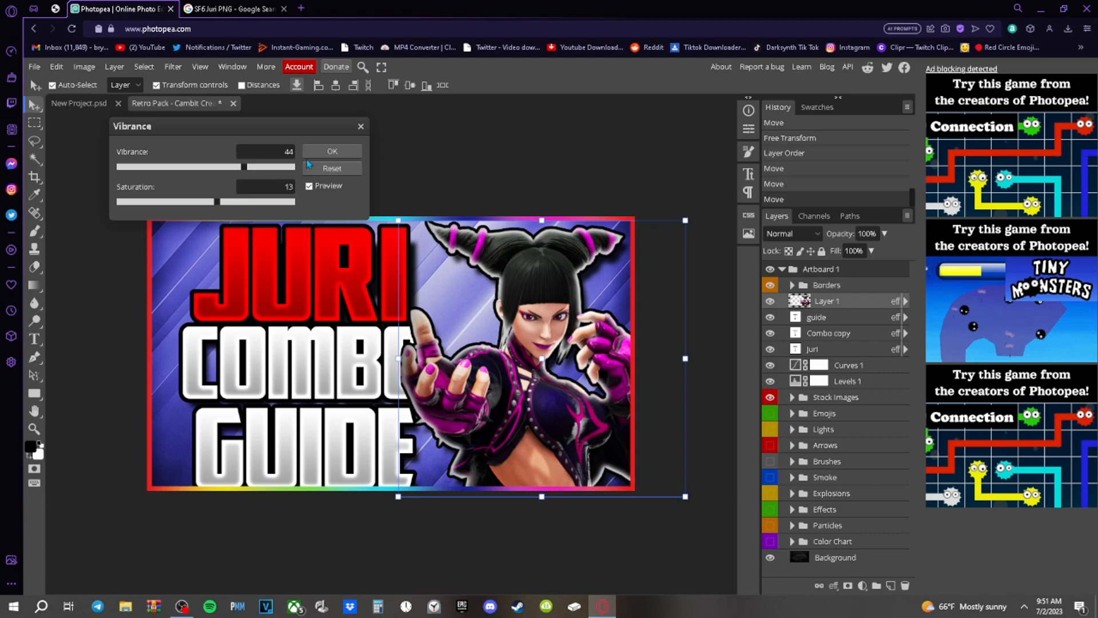
pyautogui.moveTo(250, 168); pyautogui.dragTo(252, 167)
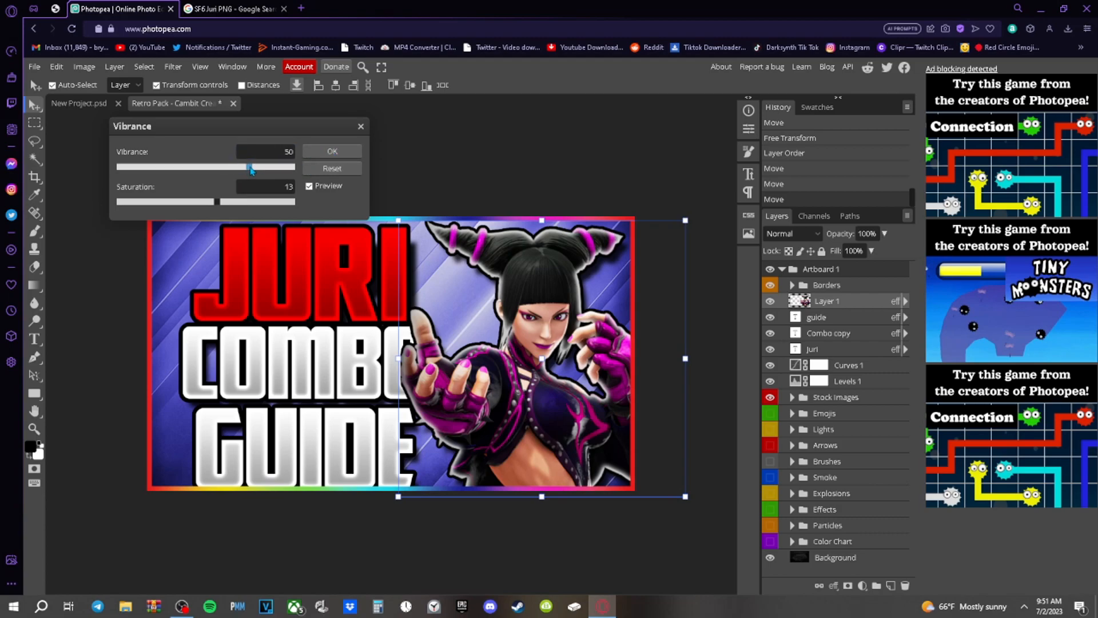
pyautogui.click(338, 153)
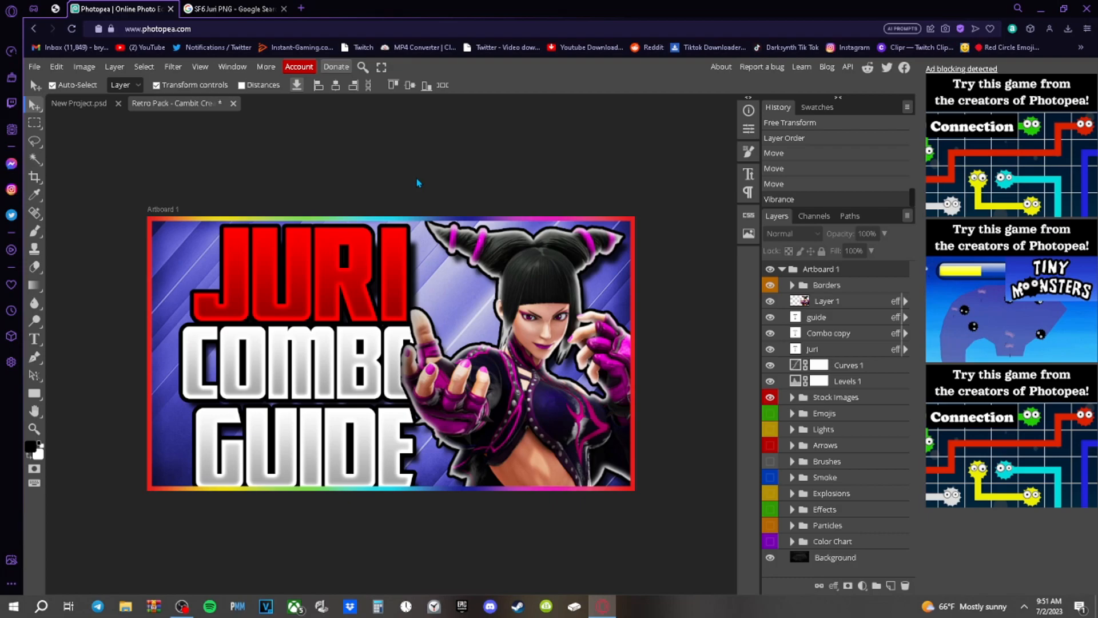
# Switch to the Google image search and search for "street fighter 6 logo png"
pyautogui.click(235, 9)
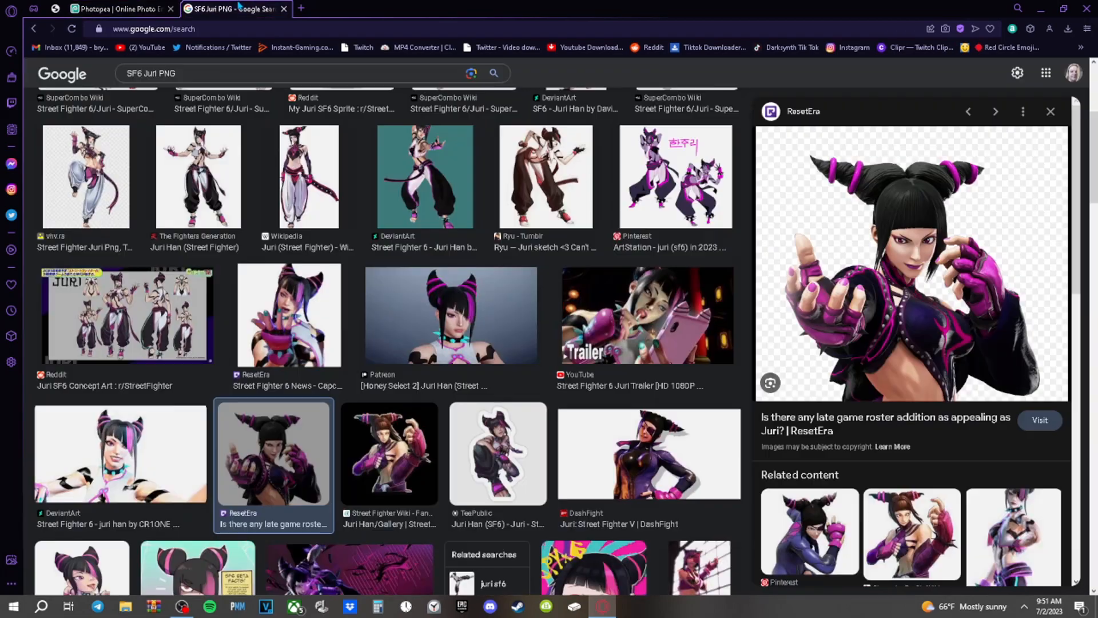
pyautogui.click(325, 78)
pyautogui.press('BackSpace')
pyautogui.press('BackSpace')
pyautogui.press('BackSpace')
pyautogui.press('BackSpace')
pyautogui.press('BackSpace')
pyautogui.press('BackSpace')
pyautogui.press('BackSpace')
pyautogui.press('BackSpace')
pyautogui.press('BackSpace')
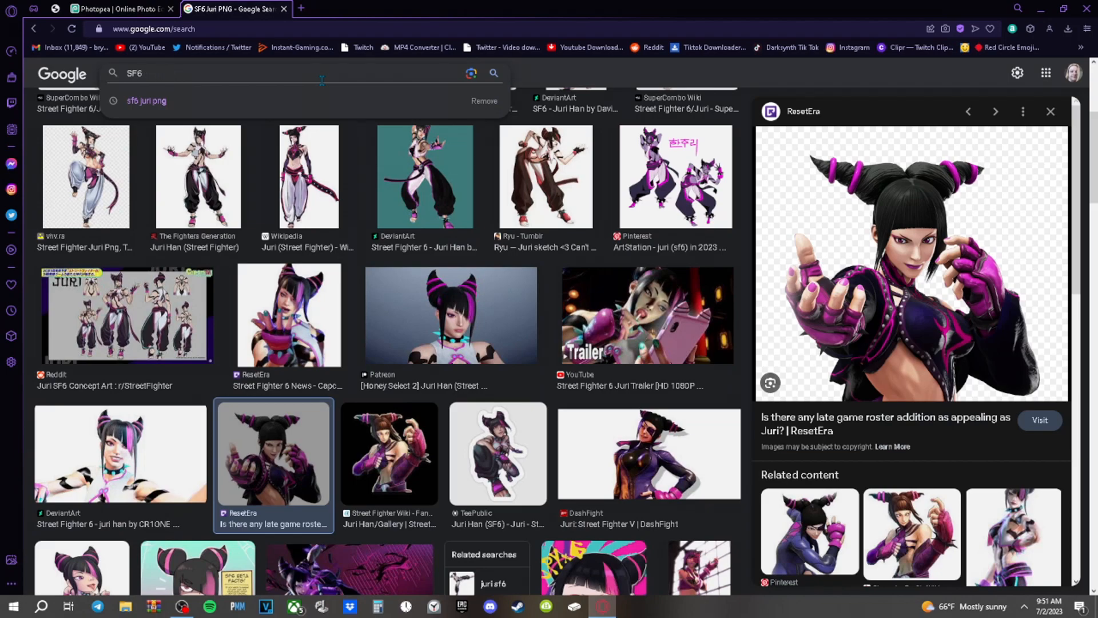
pyautogui.press('BackSpace')
pyautogui.press('BackSpace')
pyautogui.press('BackSpace')
pyautogui.write('Street')
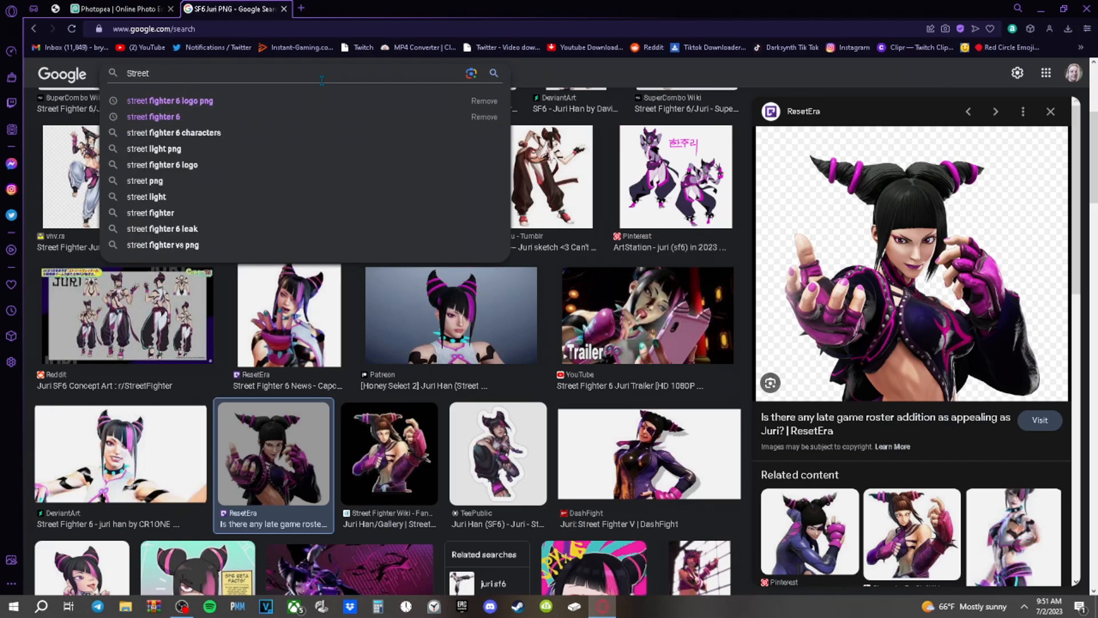
pyautogui.press('Down')
pyautogui.press('Return')
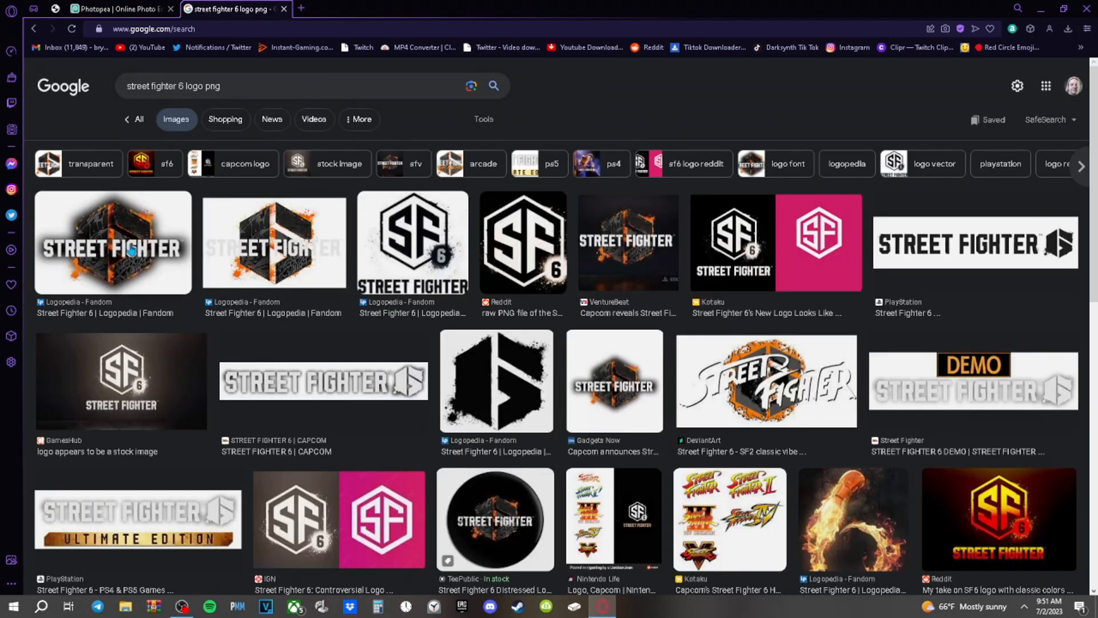
# Copy the Street Fighter 6 logo image from the Logopedia result and paste it into the Photopea thumbnail
pyautogui.click(131, 250)
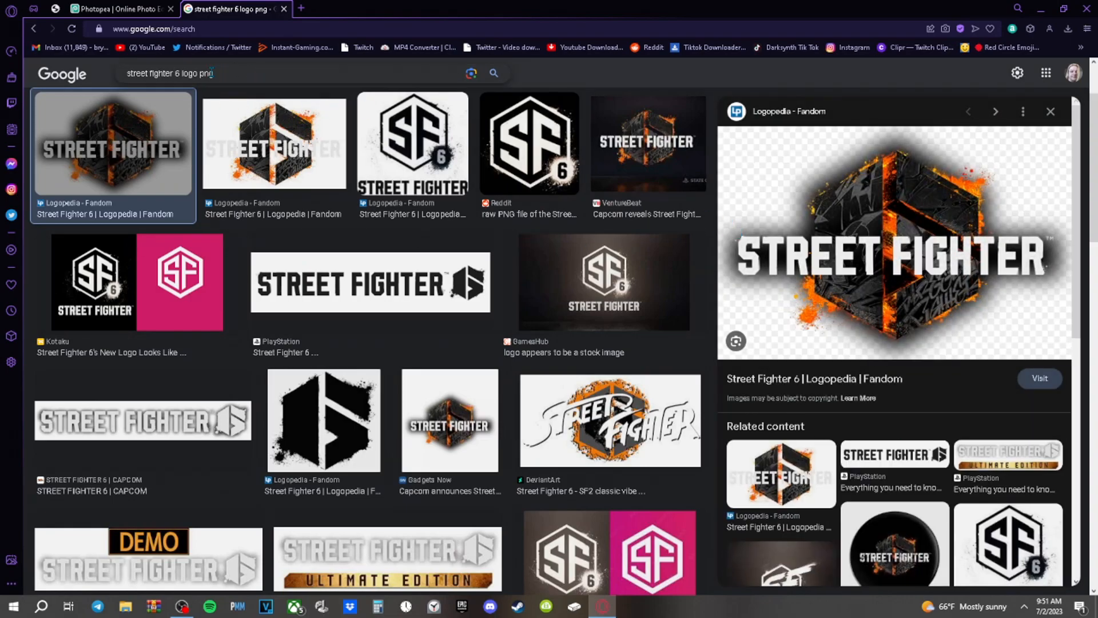
pyautogui.rightClick(765, 172)
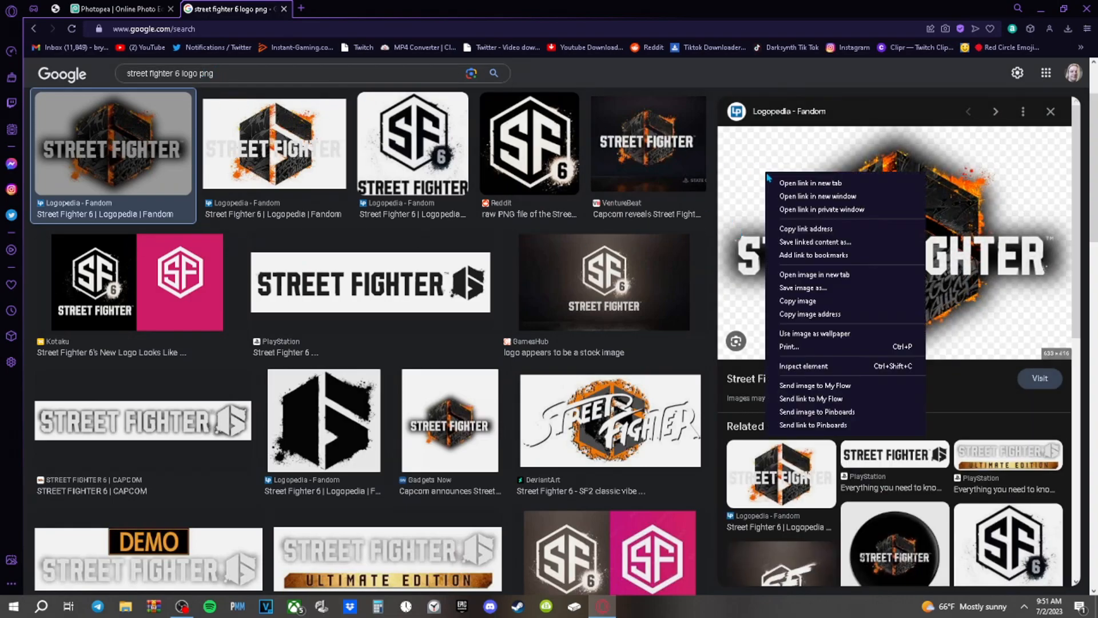
pyautogui.click(815, 303)
pyautogui.hotkey('ctrl', 'shift', 'Tab')
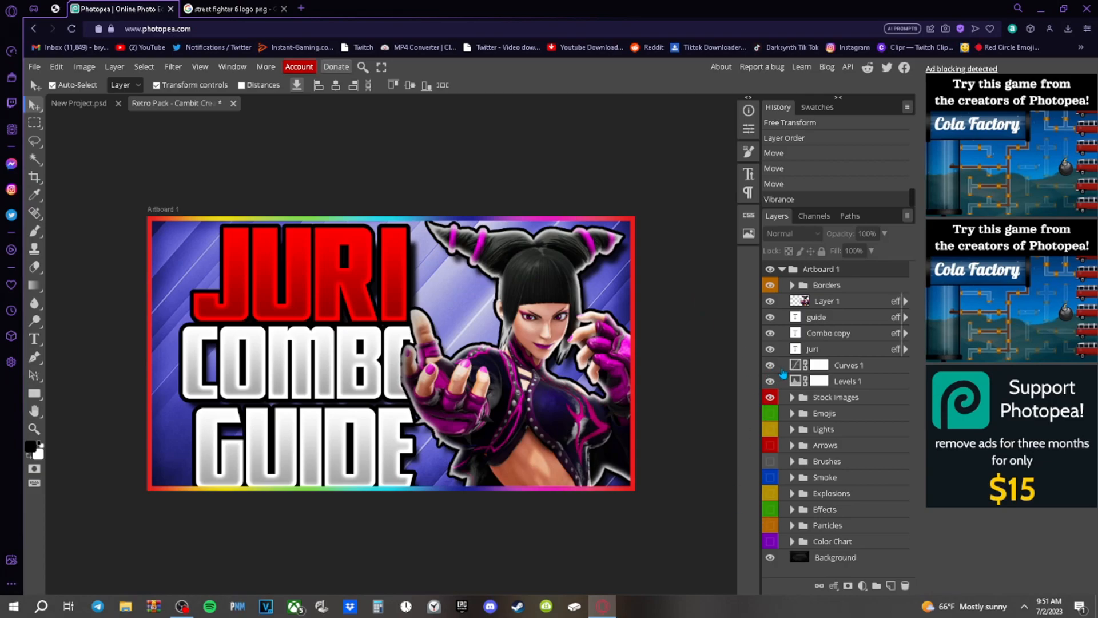
pyautogui.hotkey('ctrl', 'v')
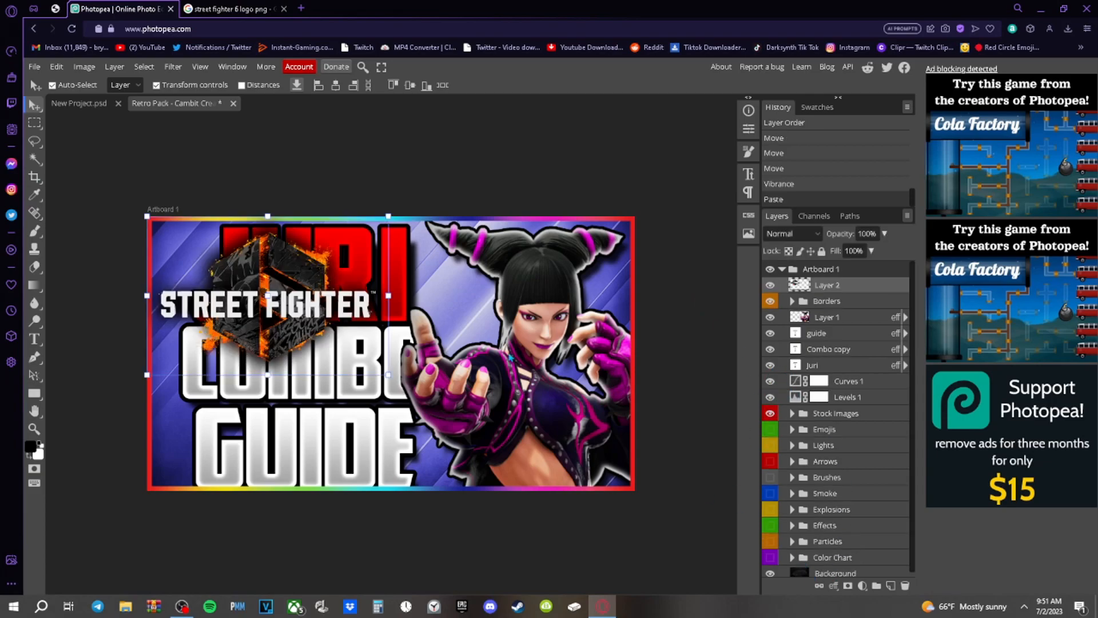
# Place the logo layer directly below the Juri text layer, scale it to about 197% and centre it on the artboard
pyautogui.moveTo(839, 300); pyautogui.dragTo(856, 374)
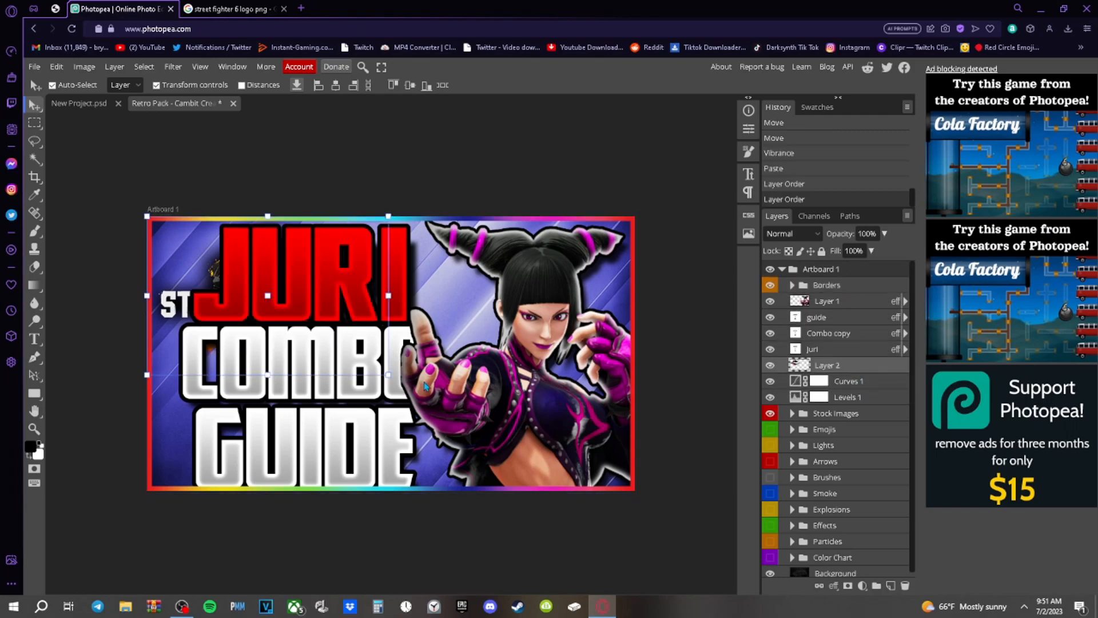
pyautogui.moveTo(389, 375); pyautogui.dragTo(694, 457)
pyautogui.moveTo(475, 313); pyautogui.dragTo(468, 291)
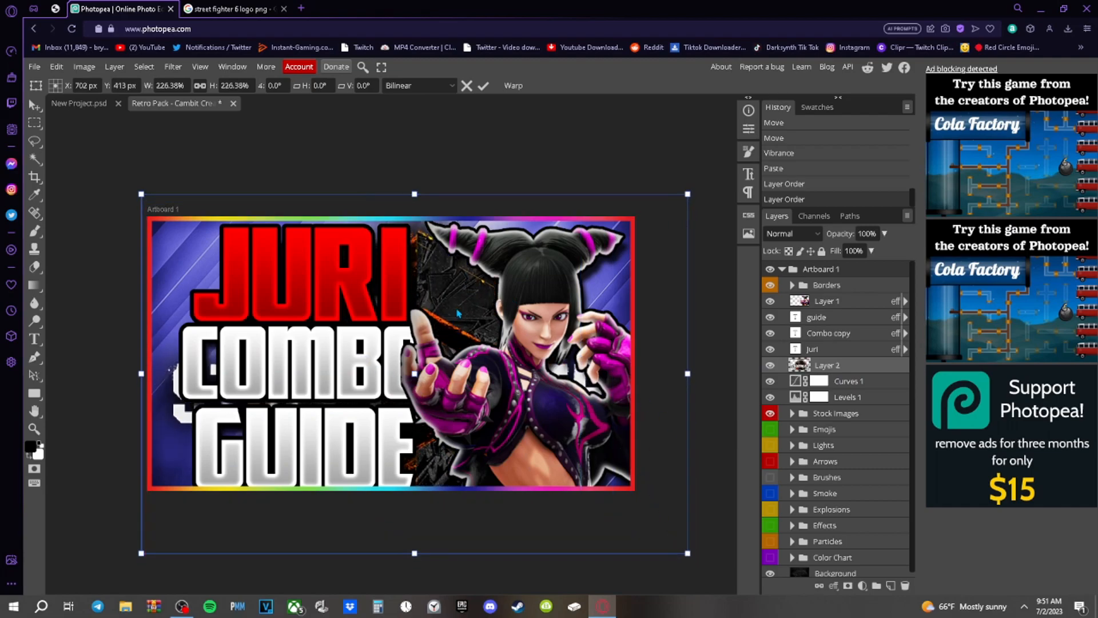
pyautogui.moveTo(687, 553); pyautogui.dragTo(621, 477)
pyautogui.moveTo(441, 307); pyautogui.dragTo(452, 306)
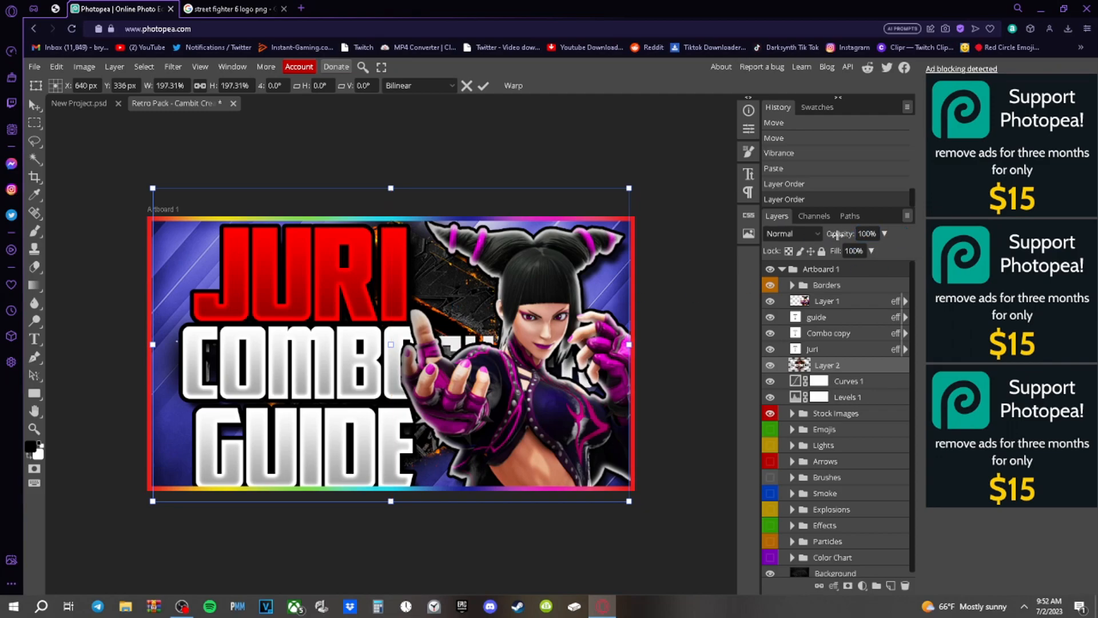
# Apply the logo's transform and lower the logo layer's opacity to 57%
pyautogui.click(884, 234)
pyautogui.moveTo(881, 253); pyautogui.dragTo(861, 251)
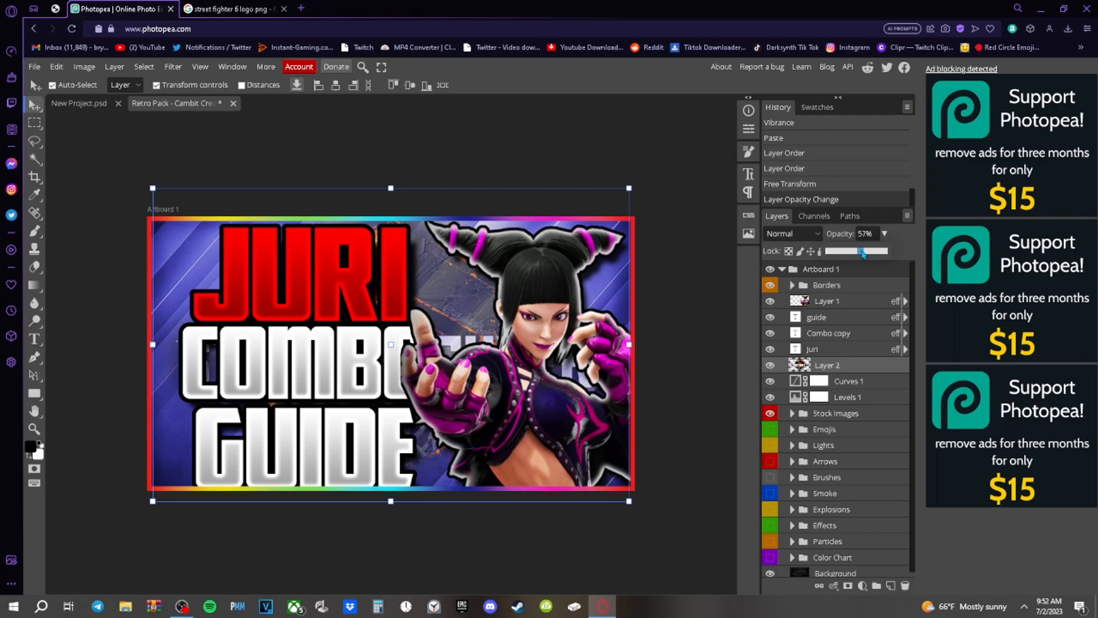
pyautogui.click(670, 183)
# Enlarge the faded logo slightly to about 103% and expand the Borders group to show its layers
pyautogui.click(452, 296)
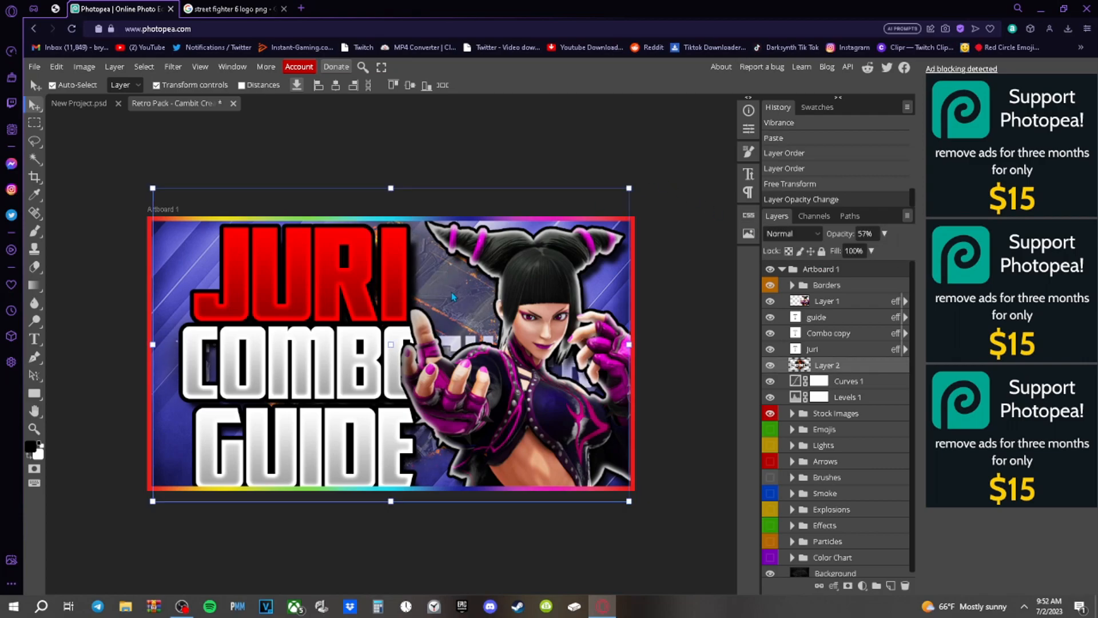
pyautogui.moveTo(153, 501); pyautogui.dragTo(137, 505)
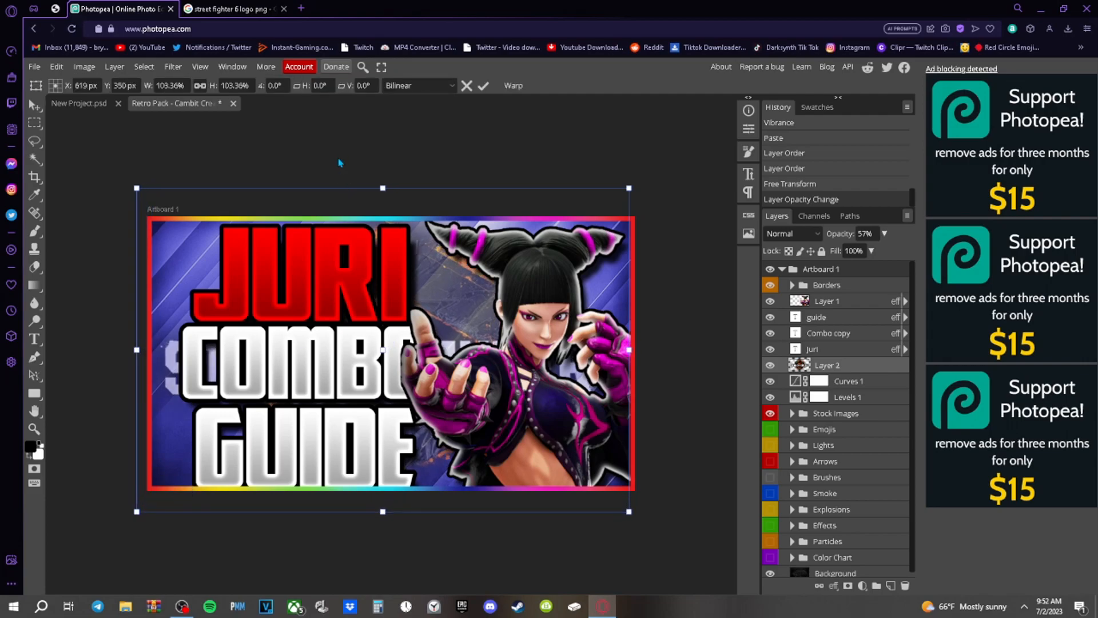
pyautogui.click(792, 285)
pyautogui.click(655, 170)
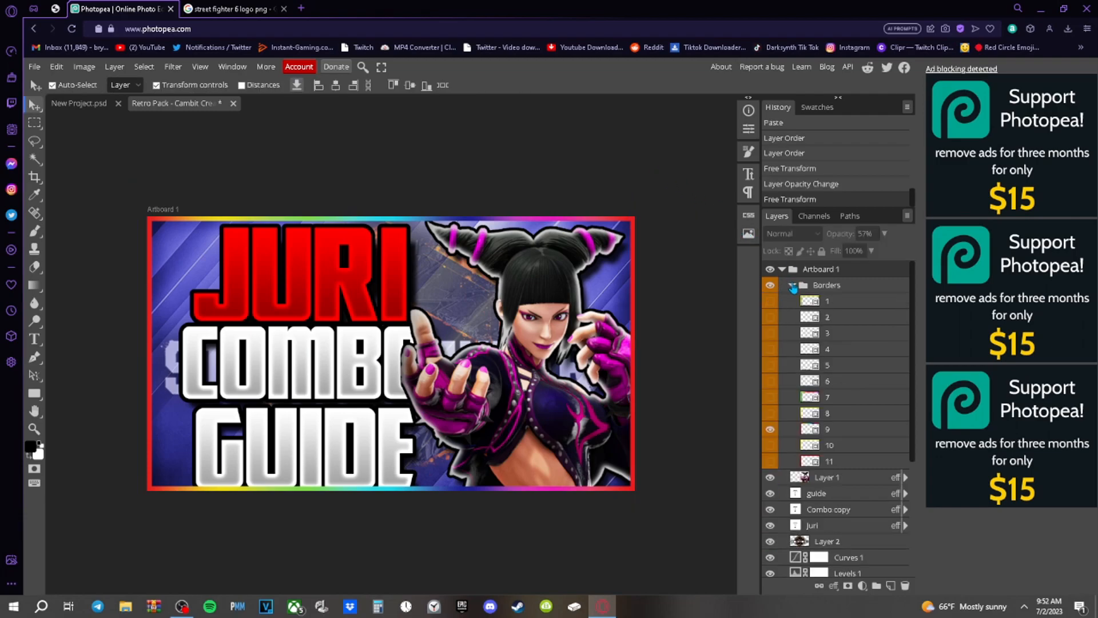